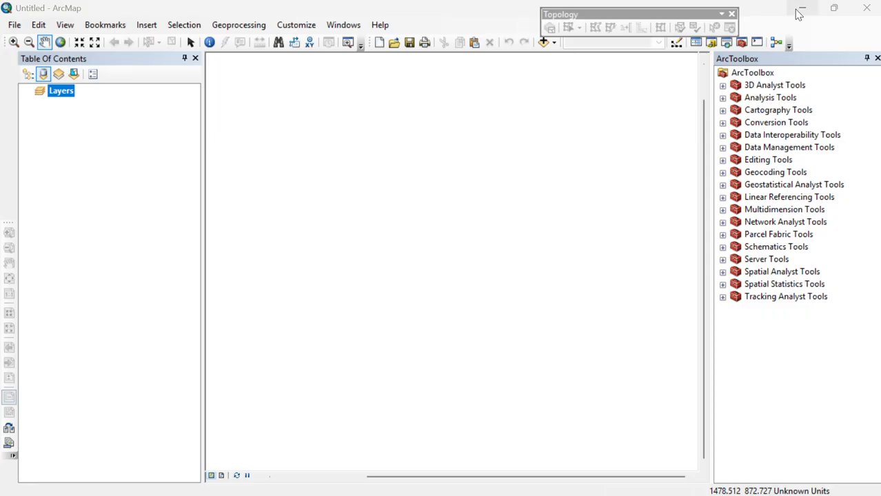
Cut the LC08_L2SP_138043_20200508_20200820_02_T1 archive from the Downloads folder in File Explorer.
click(801, 8)
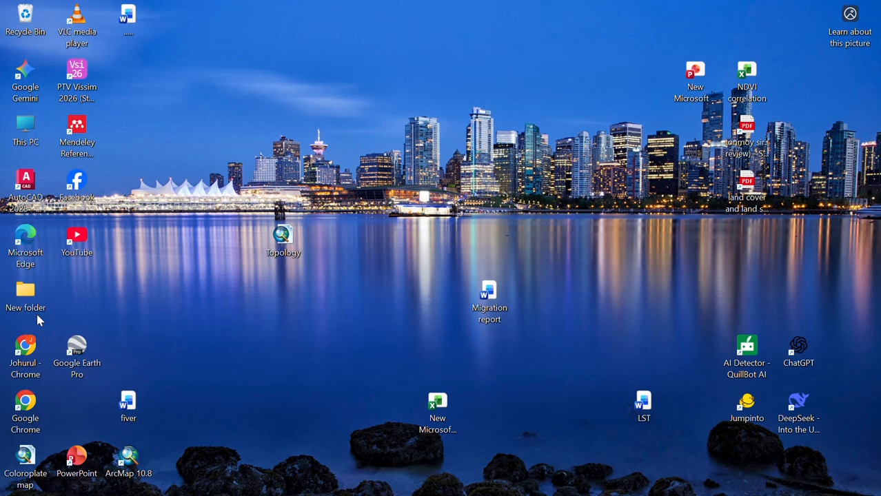
double_click(26, 128)
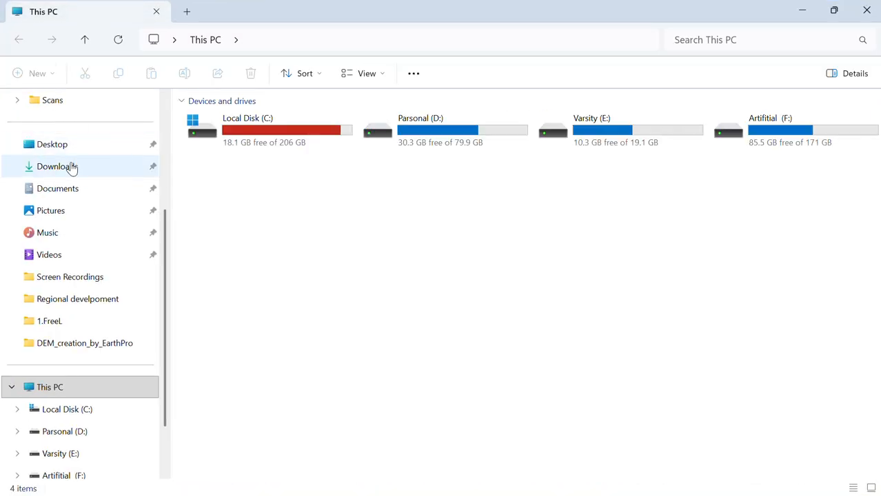
click(72, 169)
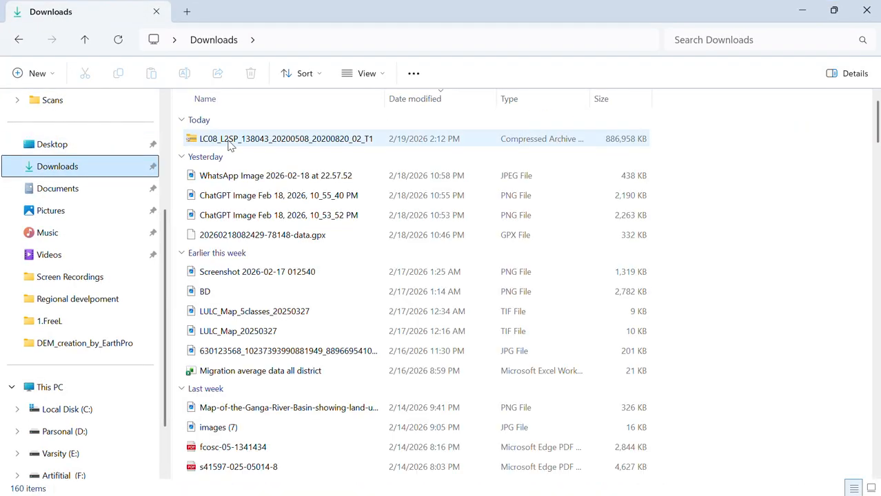
click(262, 141)
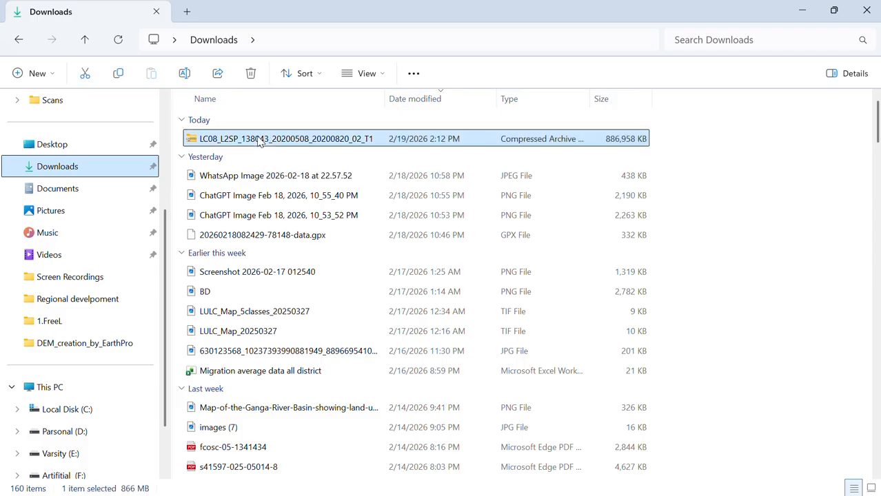
click(88, 75)
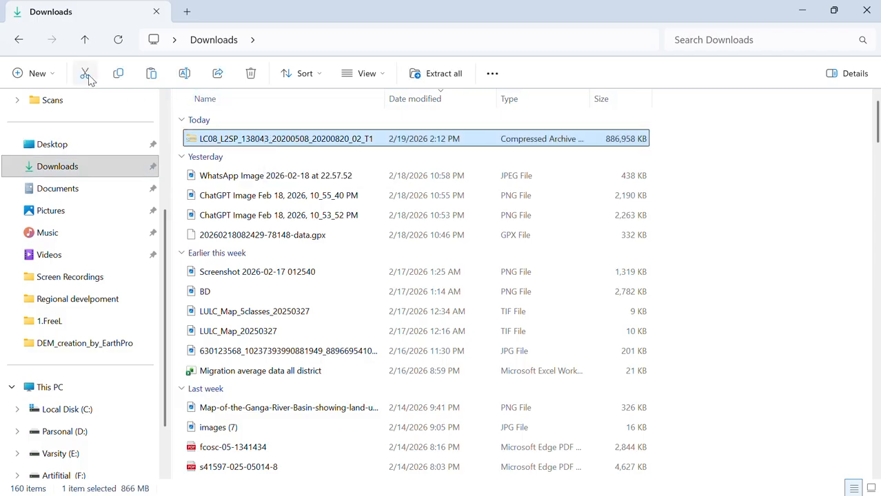
Paste the cut archive into the F:\GIS Lab-2\USGS_DEM folder.
click(19, 40)
scroll(67, 368, down, 3)
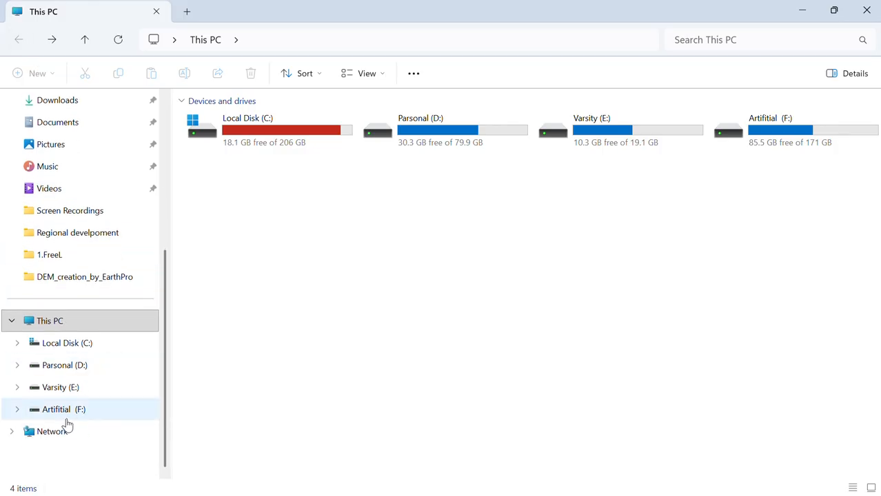
click(67, 414)
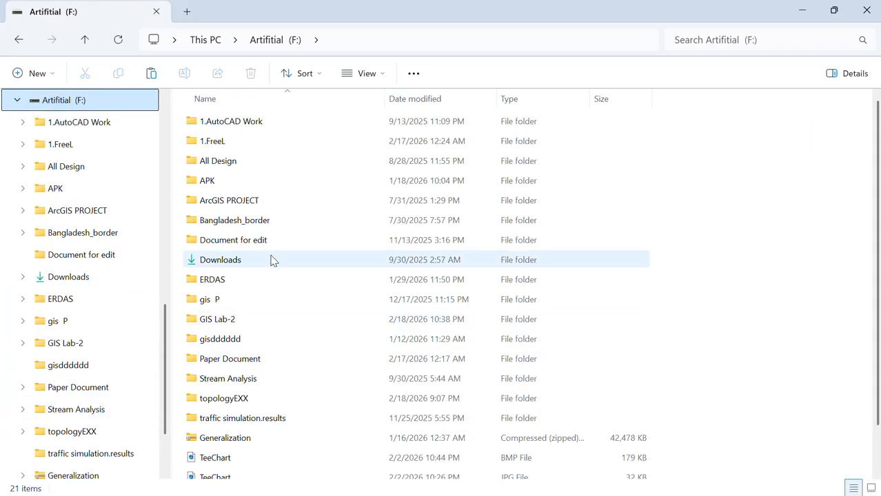
scroll(243, 406, down, 1)
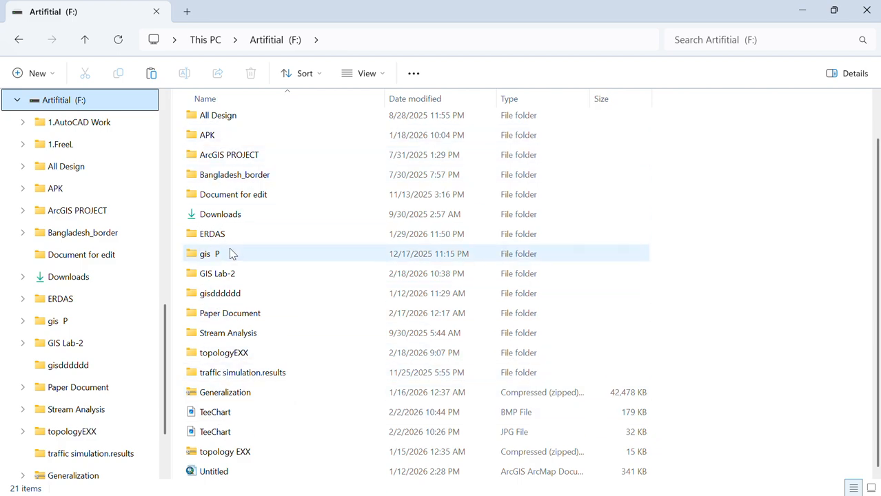
click(229, 278)
double_click(229, 279)
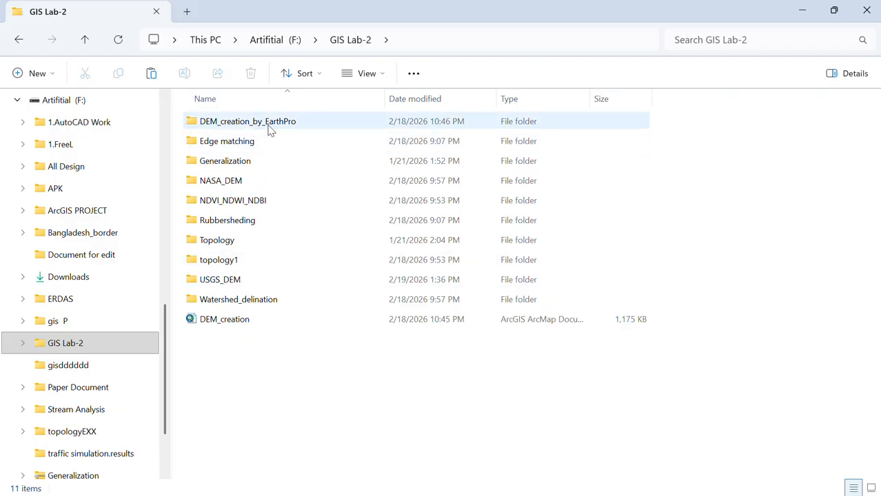
click(244, 285)
double_click(246, 287)
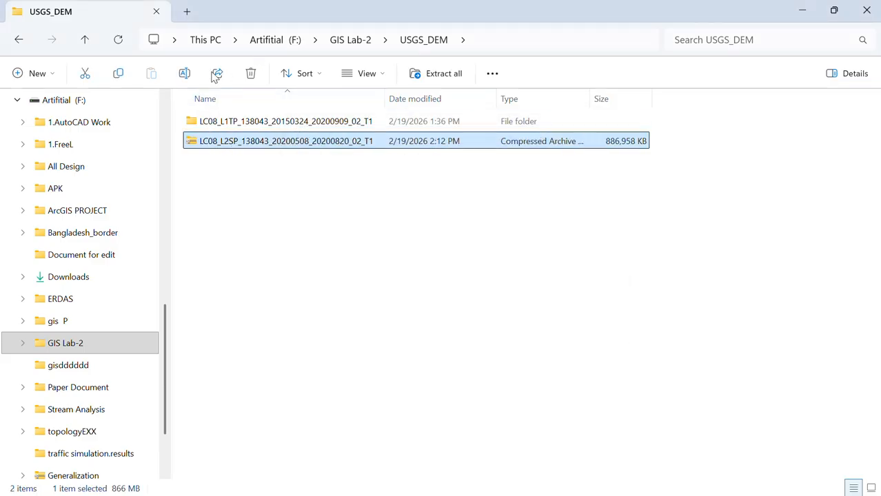
Extract the LC08_L2SP archive into its own folder within USGS_DEM and delete the compressed file.
click(440, 76)
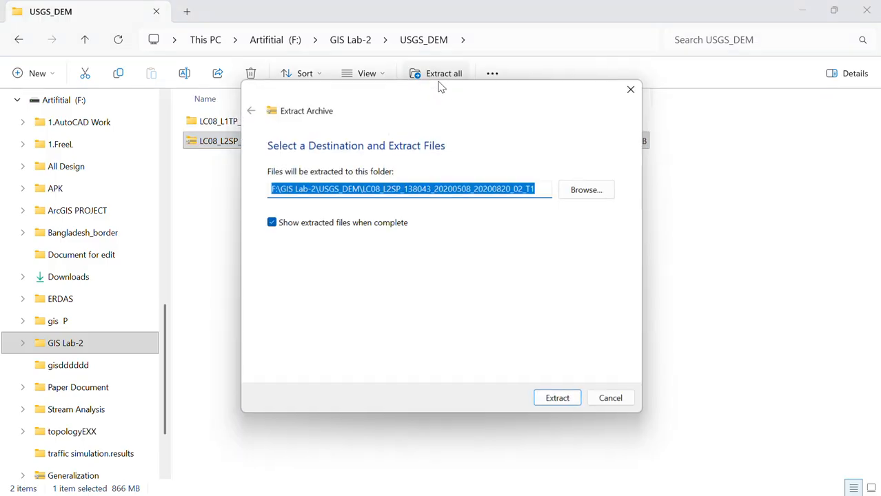
click(571, 407)
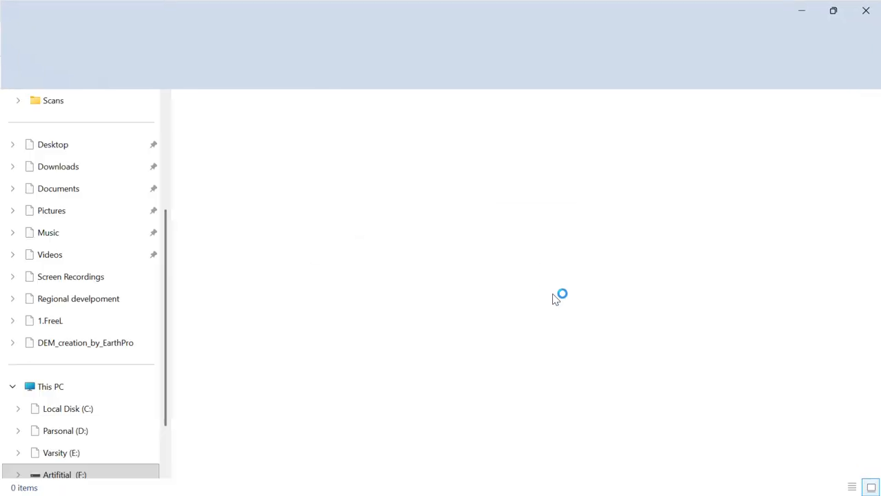
click(867, 9)
key(Delete)
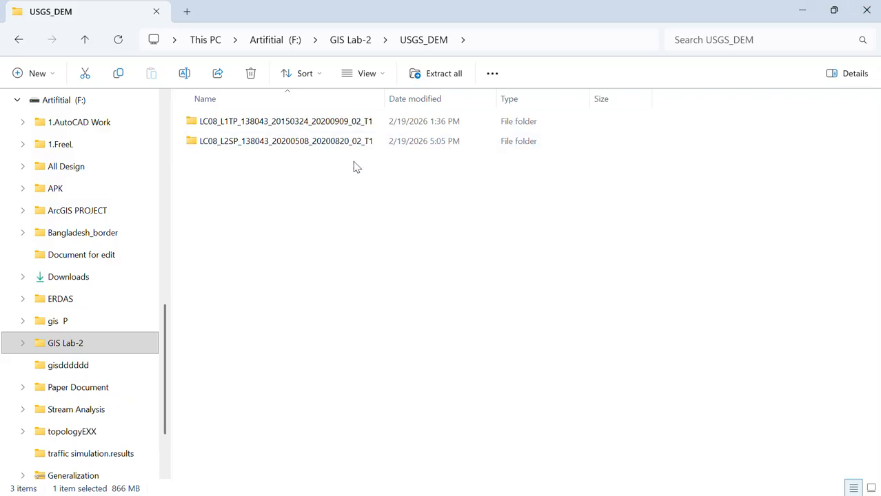
Examine the files in the extracted LC08_L2SP_138043_20200508_20200820_02_T1 folder and return to ArcMap.
double_click(377, 140)
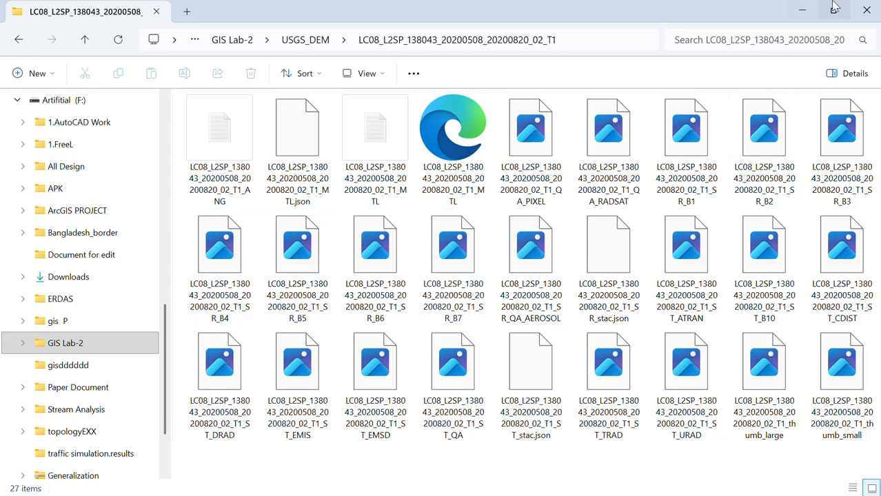
click(871, 5)
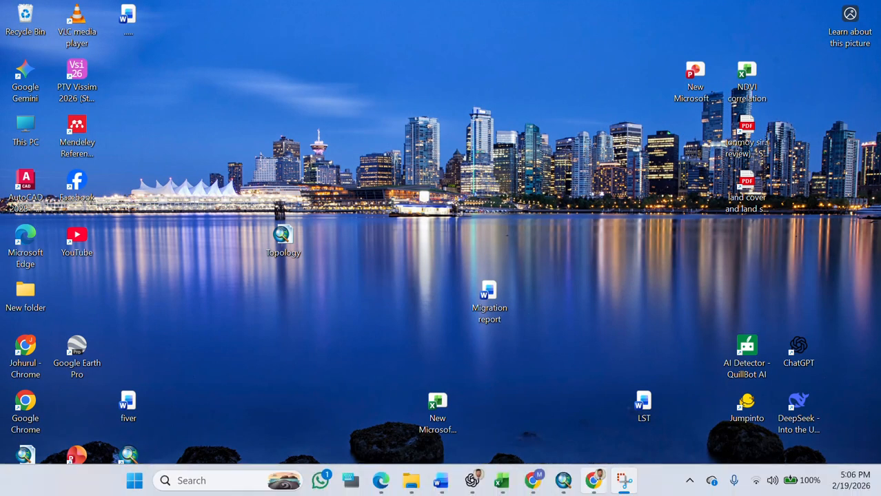
mouse_move(597, 488)
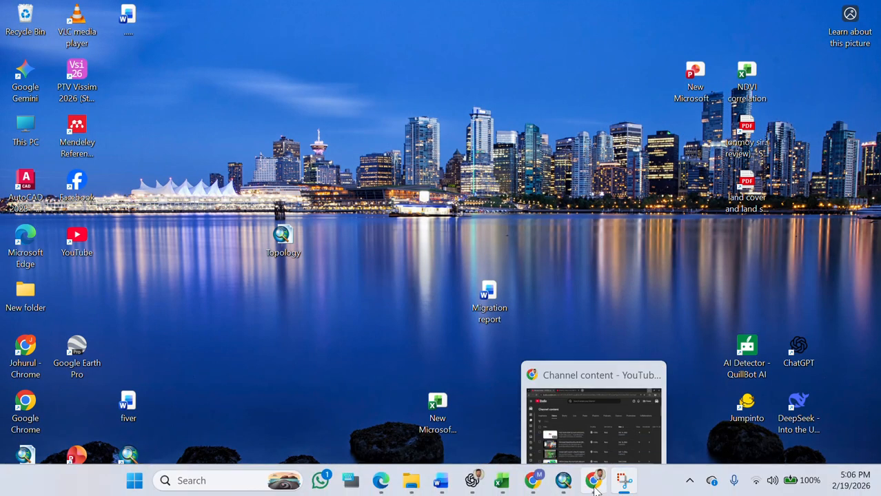
click(563, 485)
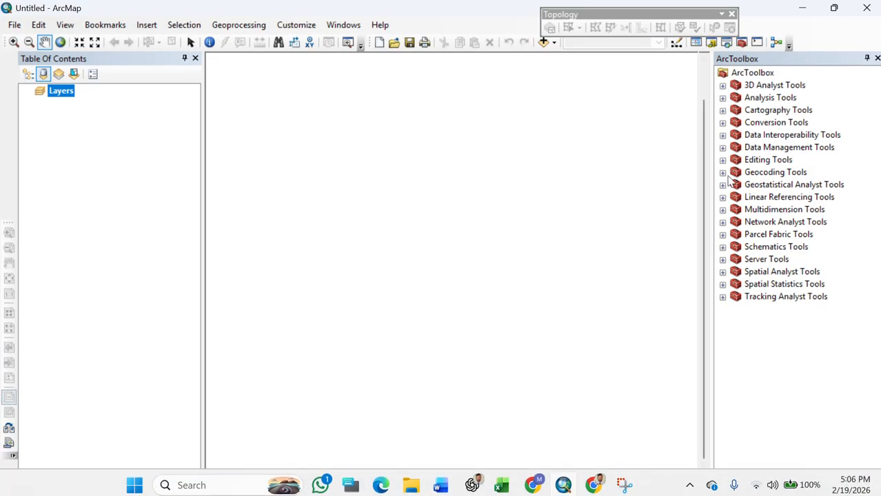
Close the Topology toolbar and refresh the F:\GIS Lab-2 folder connection in the Catalog.
click(731, 14)
click(711, 42)
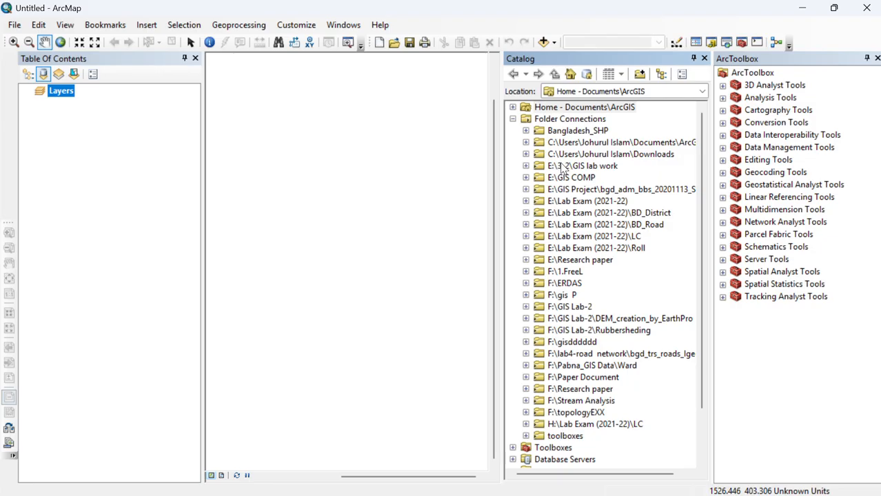
click(560, 308)
right_click(558, 309)
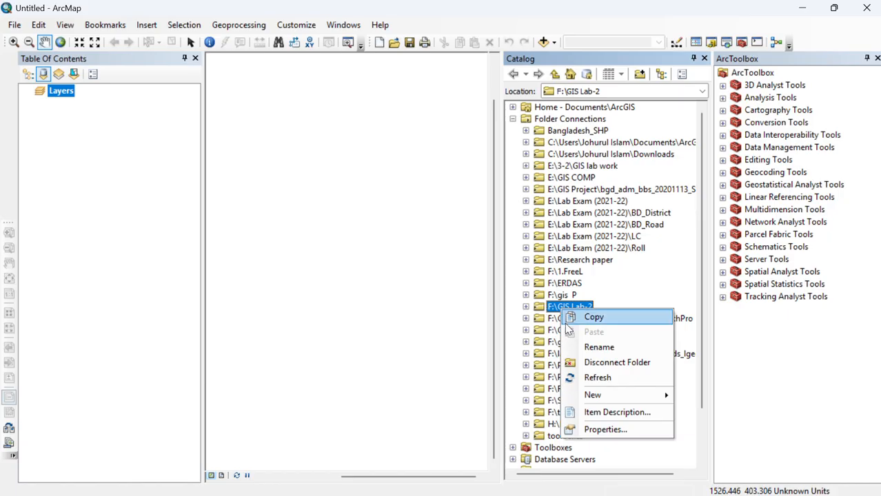
click(588, 378)
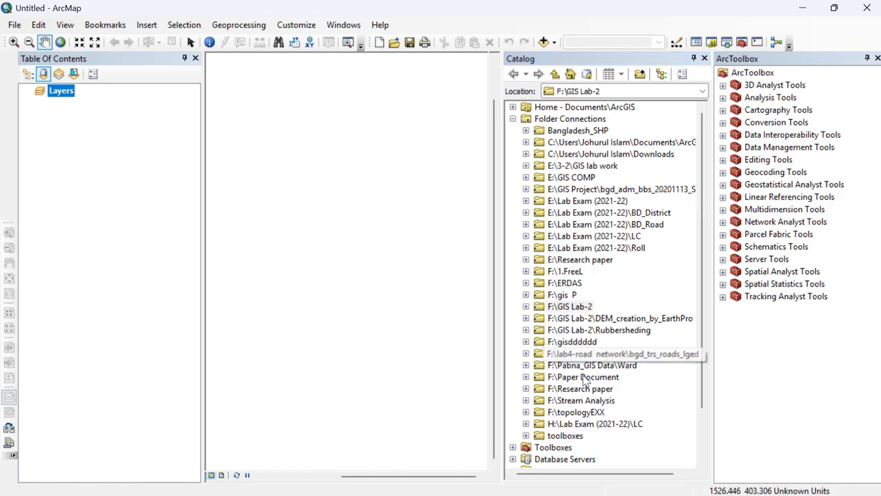
Expand the LC08_L1TP_138043_20150324_20200909_02_T1 folder under GIS Lab-2\USGS_DEM in the Catalog and close ArcToolbox.
click(525, 307)
click(570, 307)
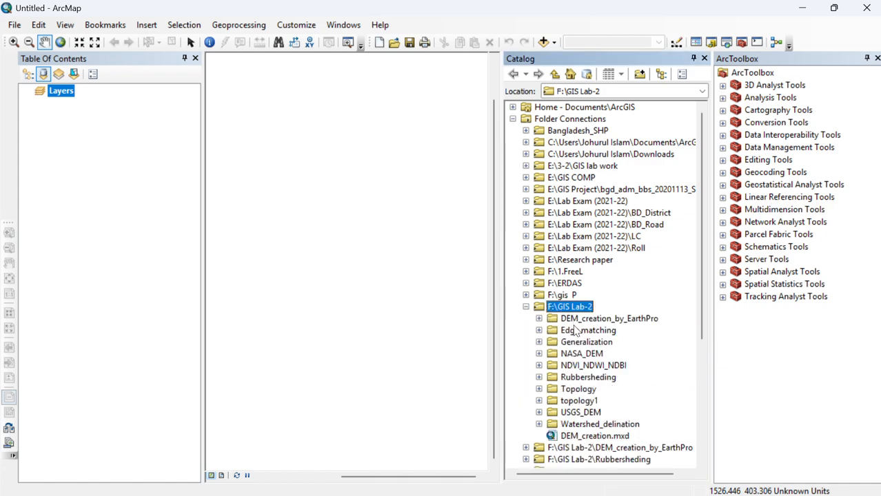
click(540, 412)
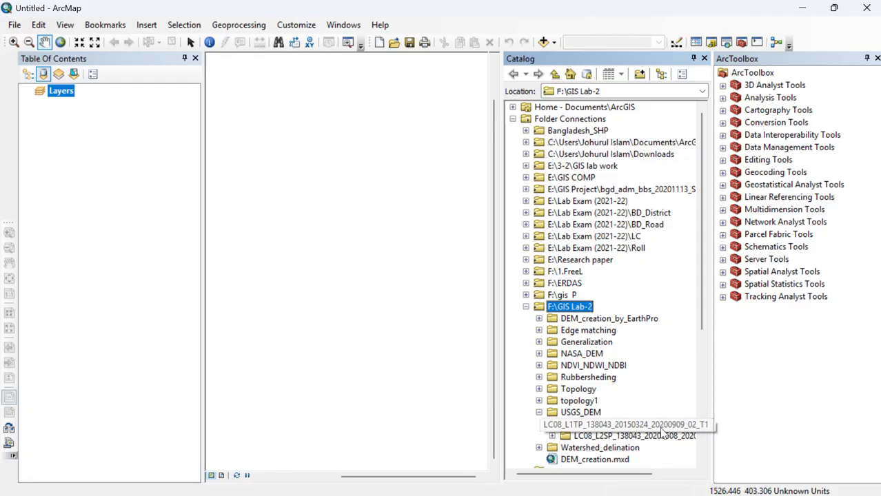
click(552, 435)
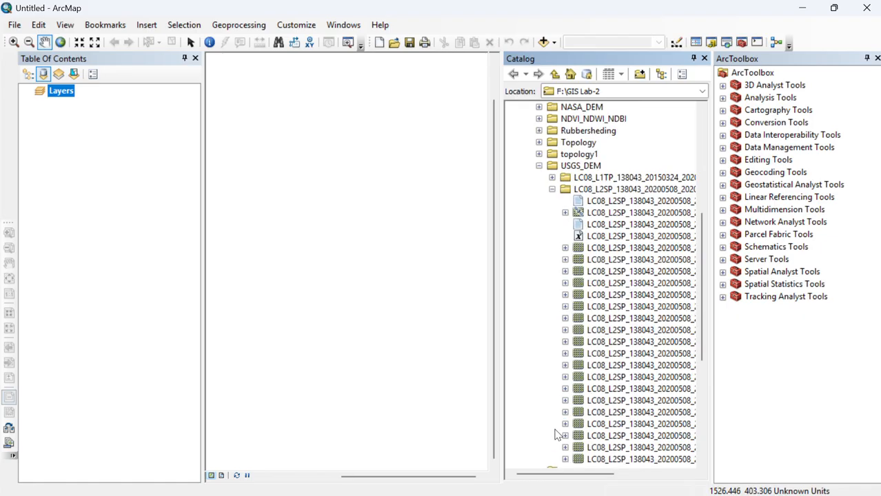
click(540, 167)
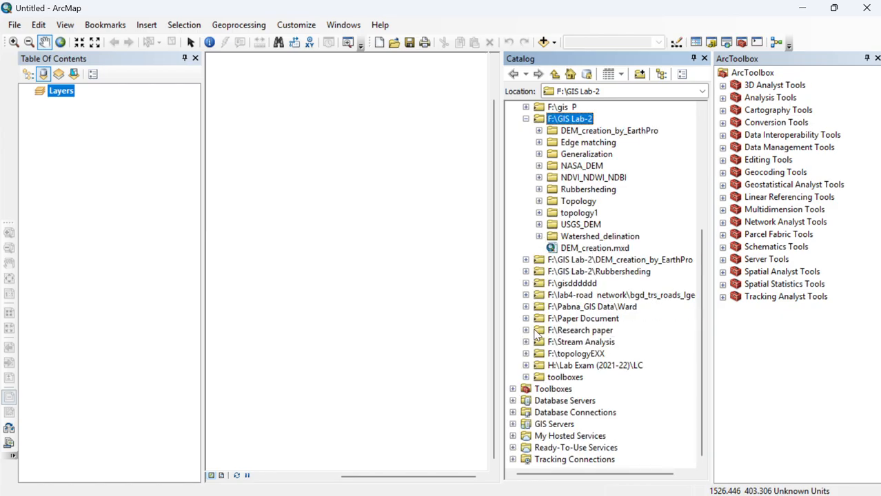
click(539, 225)
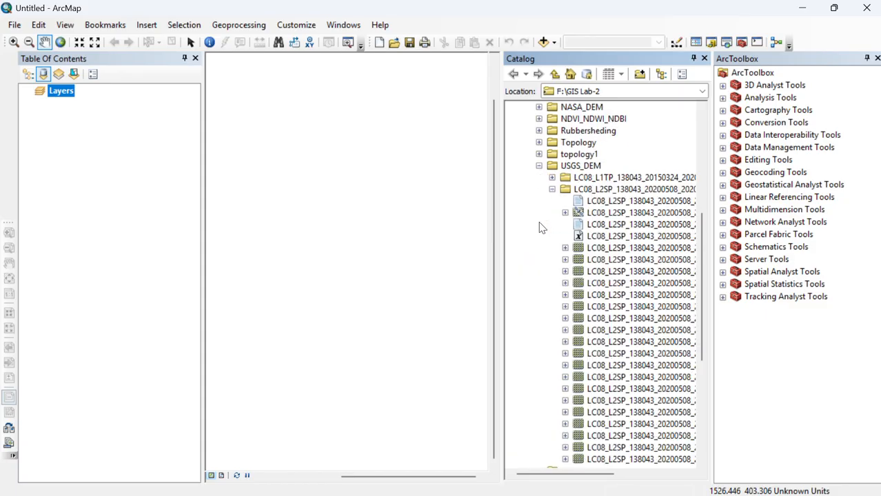
click(552, 189)
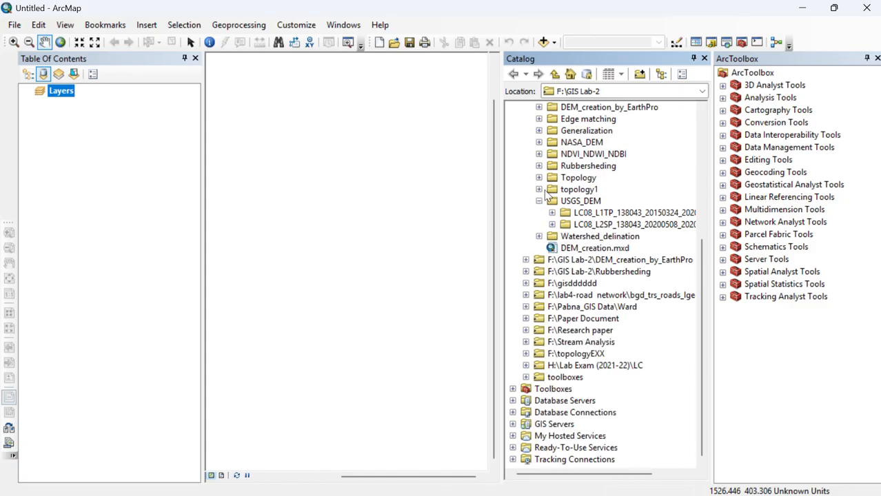
click(552, 214)
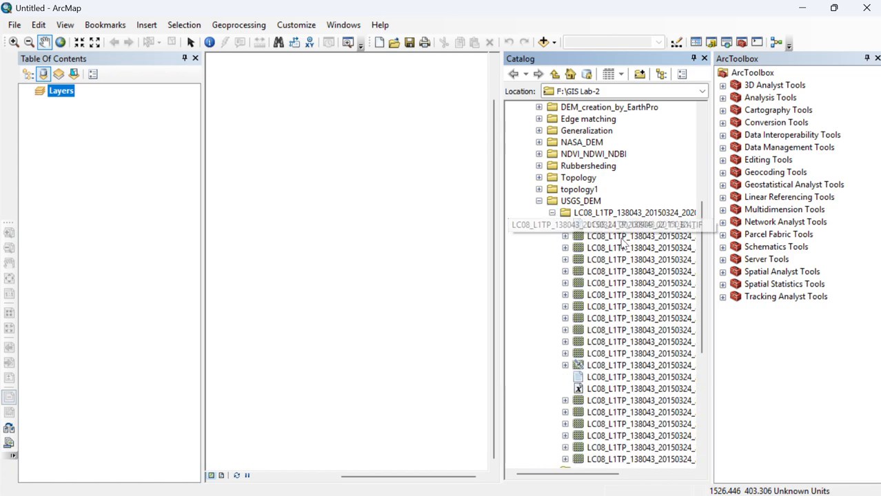
click(877, 58)
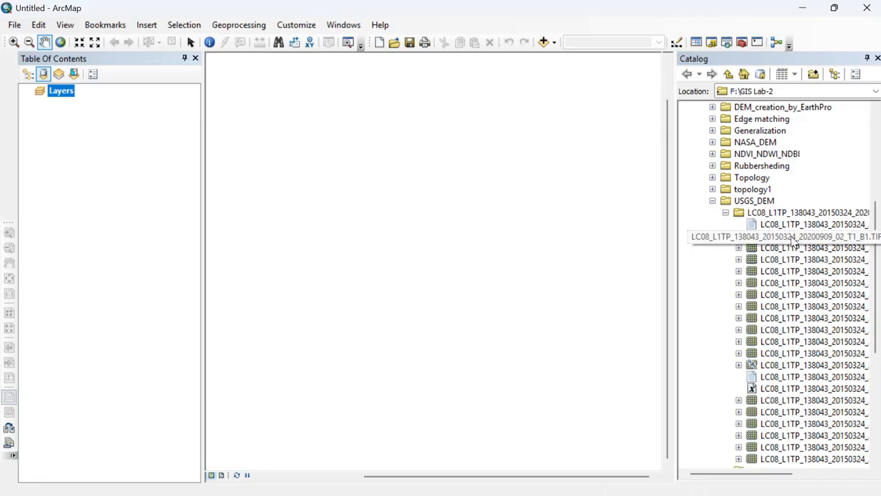
scroll(775, 321, right, 1)
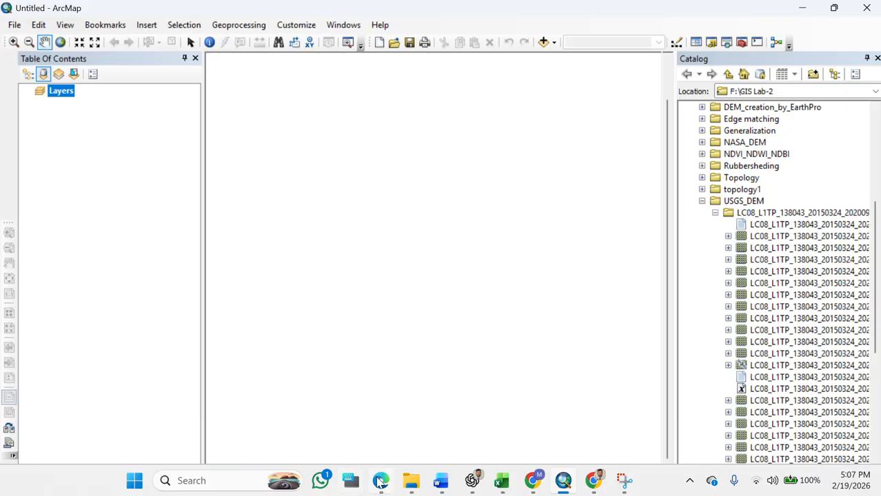
Consult the Landsat 8-9 NDVI band formula in NDVI NDWI.pdf in Microsoft Edge and return to ArcMap.
mouse_move(379, 482)
click(390, 425)
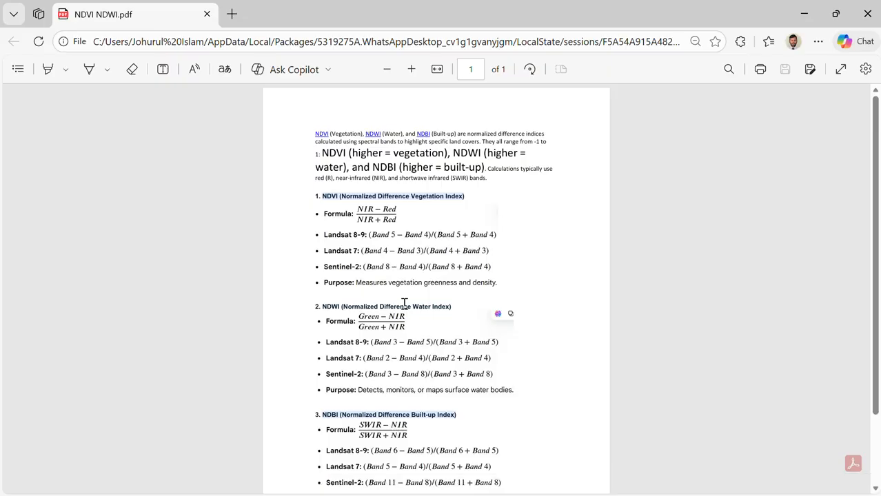
scroll(404, 304, up, 5)
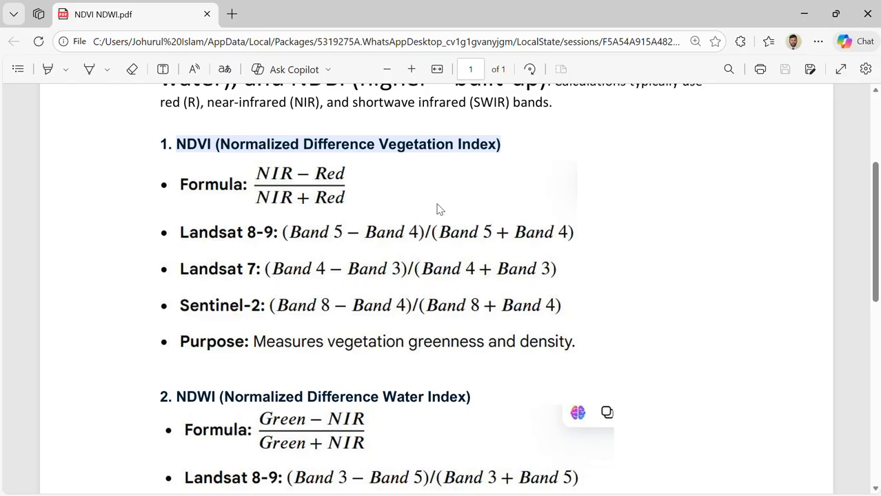
click(804, 13)
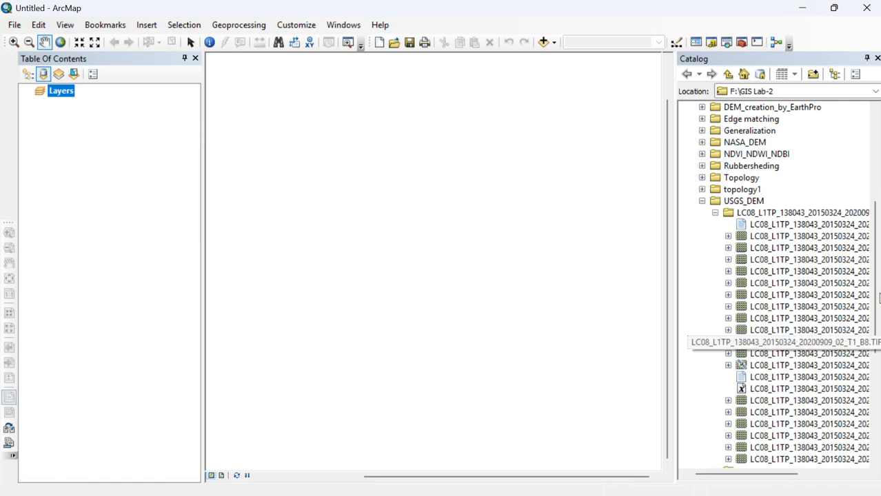
Add the LC08_L1TP_138043_20150324_20200909_02_T1_B5.TIF raster from the Catalog to the map.
scroll(775, 296, right, 2)
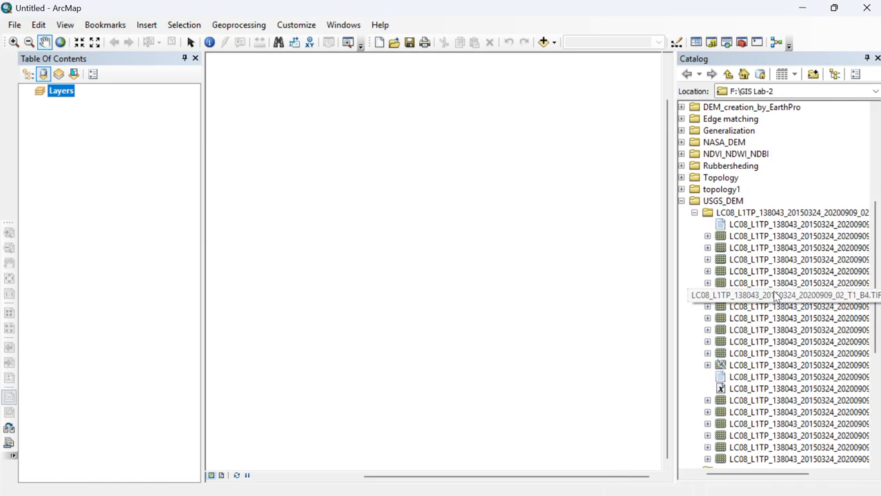
scroll(776, 296, right, 1)
scroll(772, 296, right, 6)
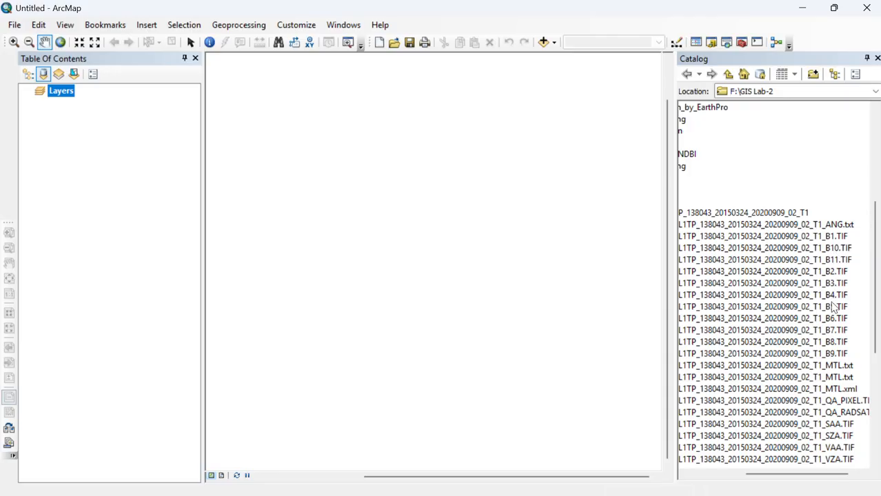
drag(834, 312, 583, 297)
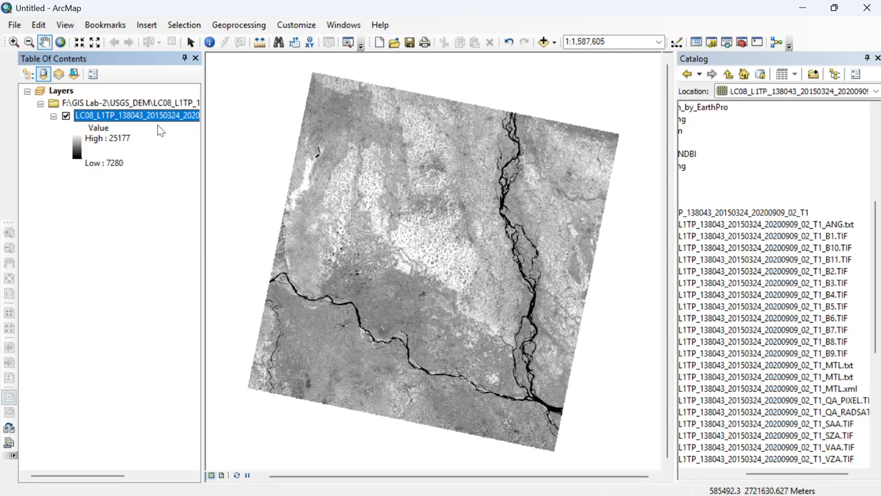
Recheck the Landsat 8-9 NDVI formula in NDVI NDWI.pdf in Microsoft Edge and return to ArcMap.
mouse_move(416, 487)
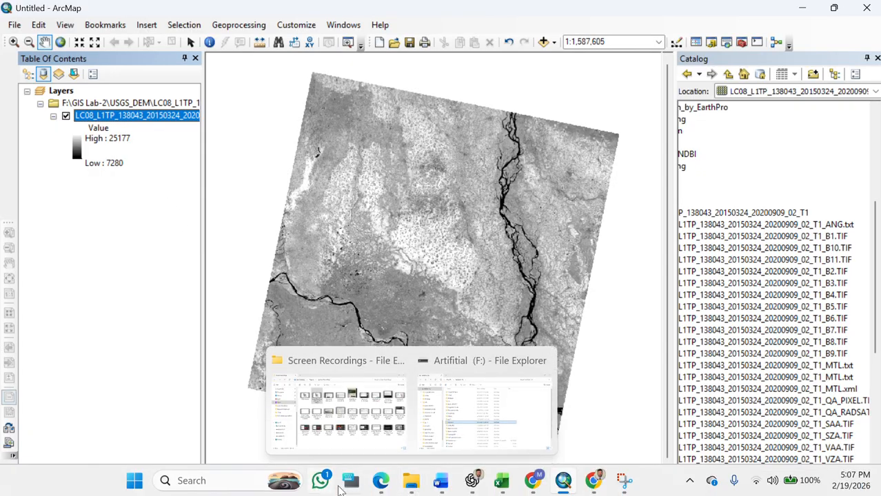
click(381, 482)
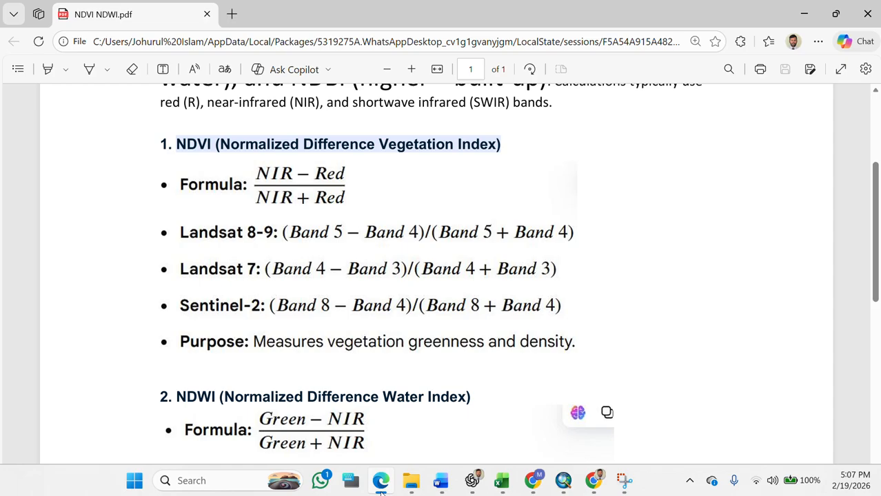
click(381, 483)
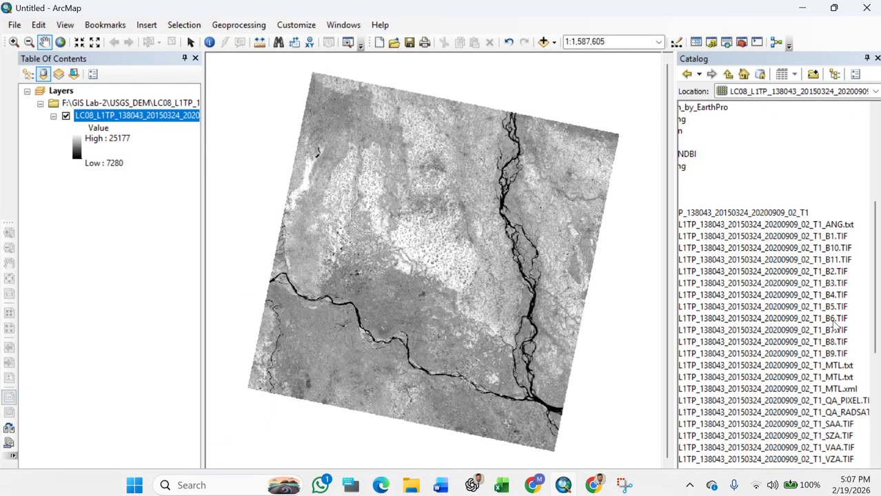
Add the LC08_L1TP_138043_20150324_20200909_02_T1_B4.TIF raster from the Catalog to the map and close the Catalog.
drag(835, 297, 546, 246)
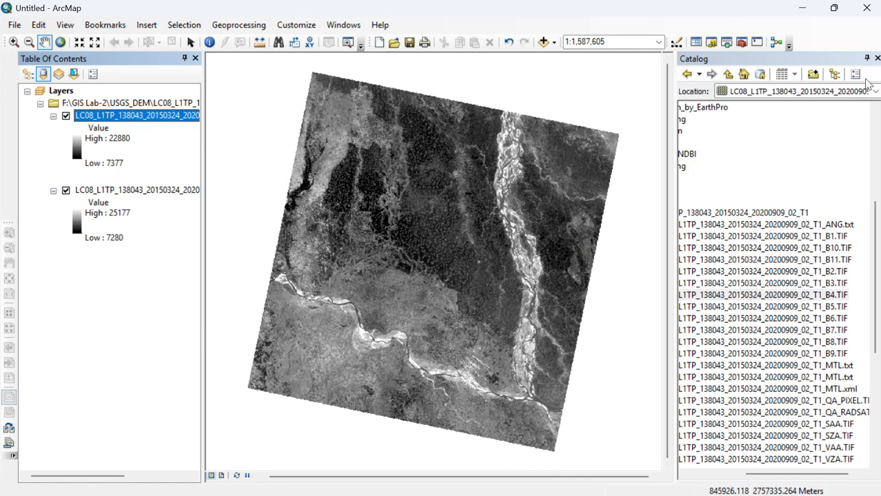
click(877, 59)
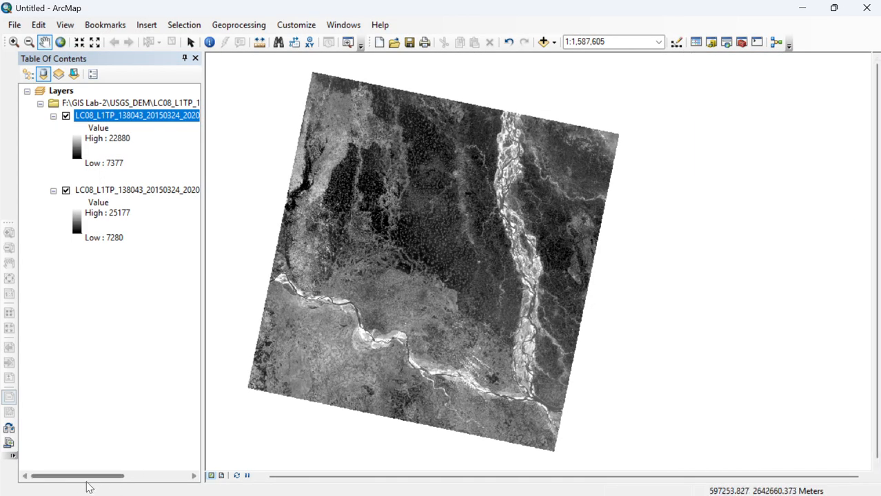
drag(35, 477, 80, 480)
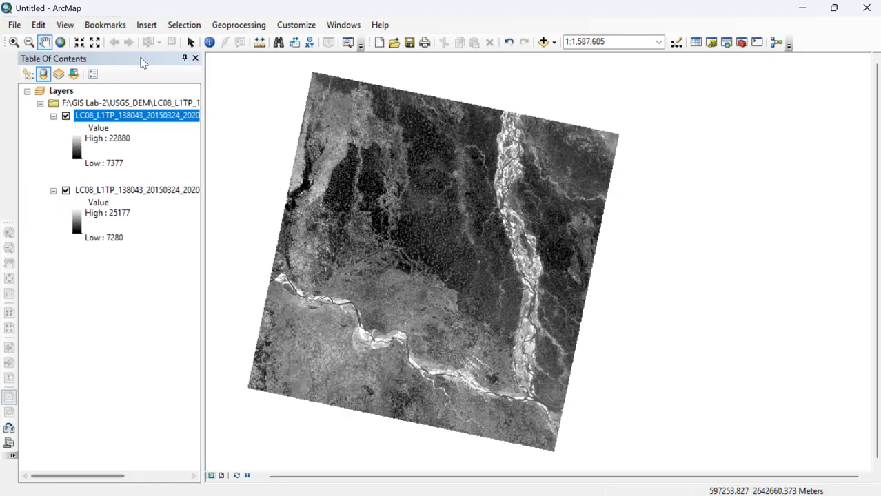
Rename the LC08_L1TP_138043_20150324_20200909_02_T1_B4.TIF layer as B4 in its layer properties.
click(122, 117)
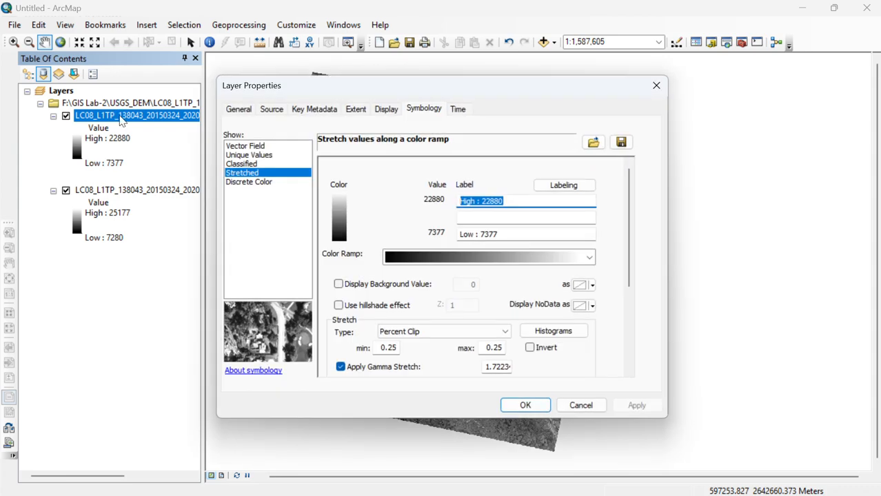
click(236, 114)
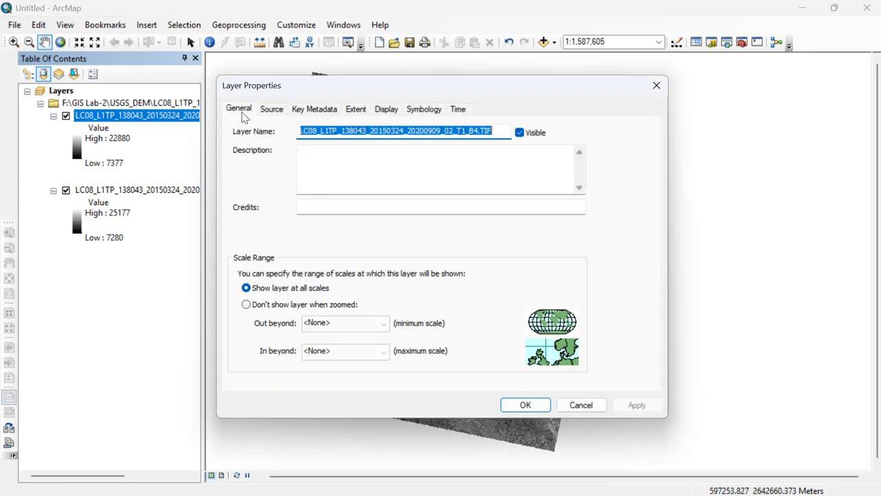
text(B4)
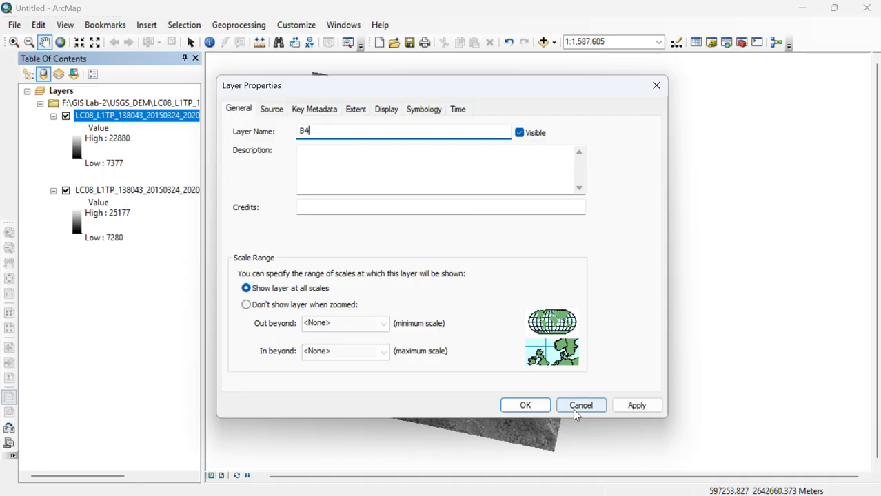
click(642, 405)
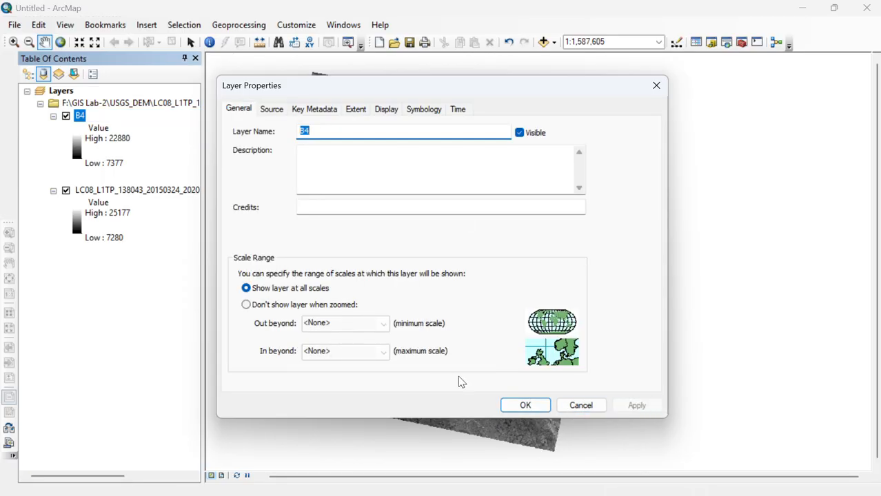
click(524, 405)
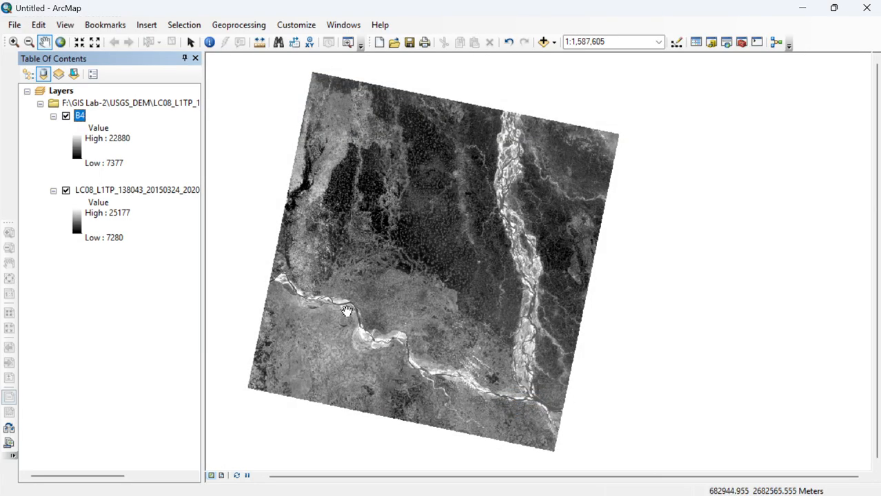
Rename the LC08_L1TP_138043_20150324_20200909_02_T1_B5.TIF layer as B5 in its layer properties.
click(139, 193)
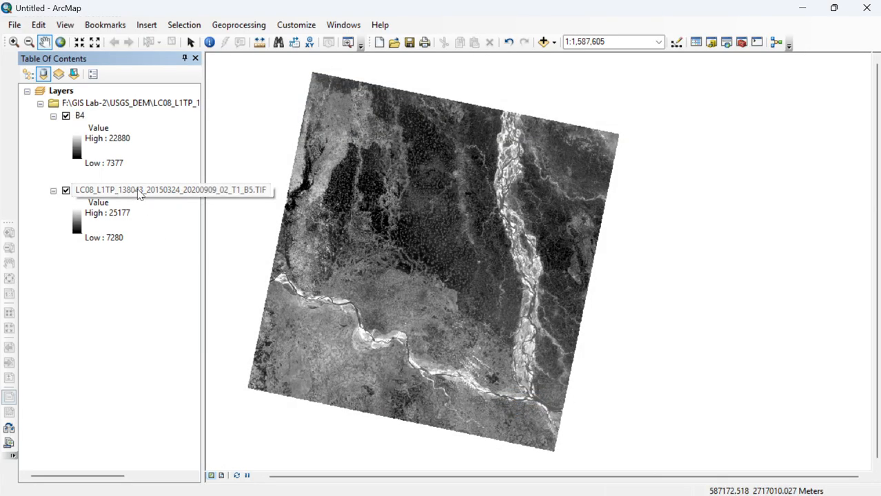
double_click(138, 191)
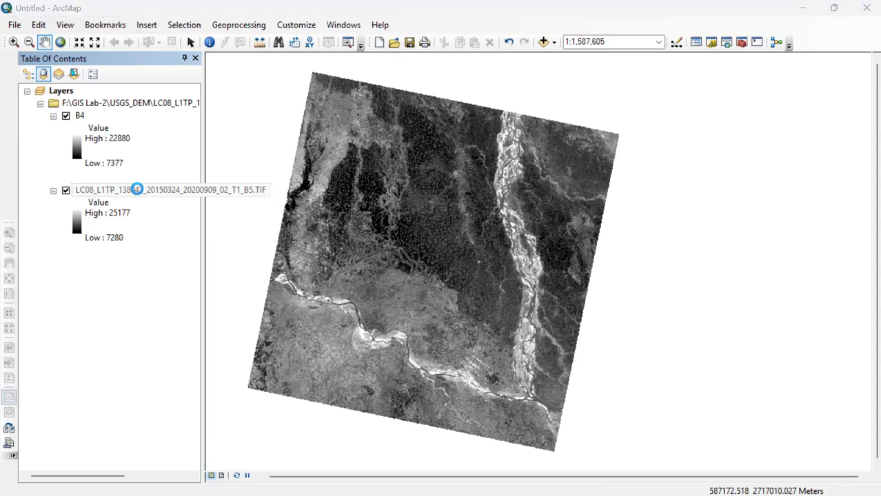
text(B)
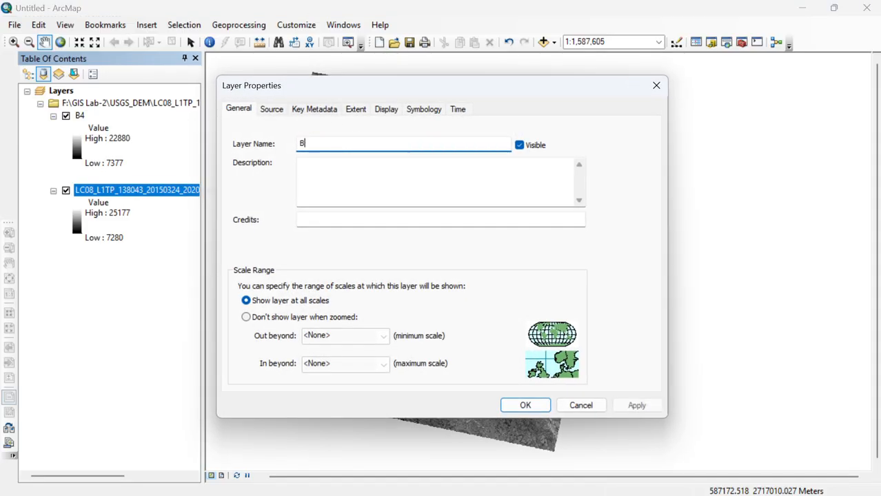
text(5)
click(524, 405)
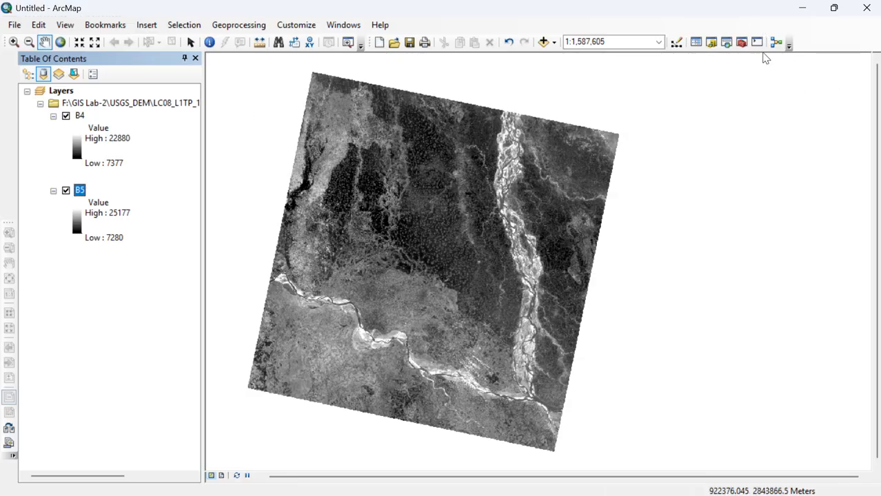
Open the Raster Calculator from the Map Algebra toolset of Spatial Analyst Tools in ArcToolbox.
click(742, 42)
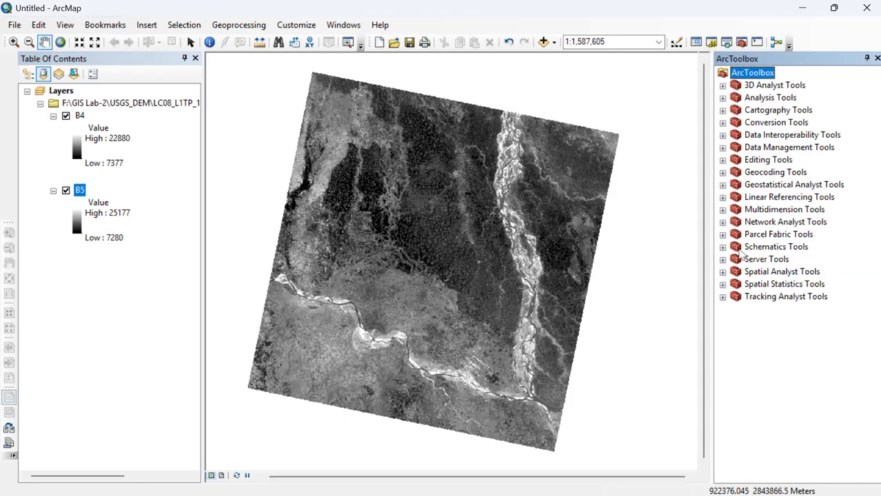
click(723, 272)
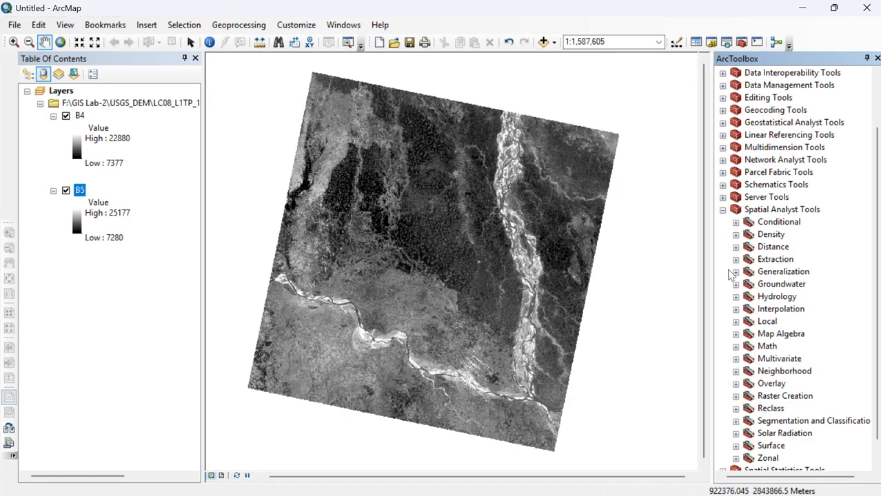
click(735, 335)
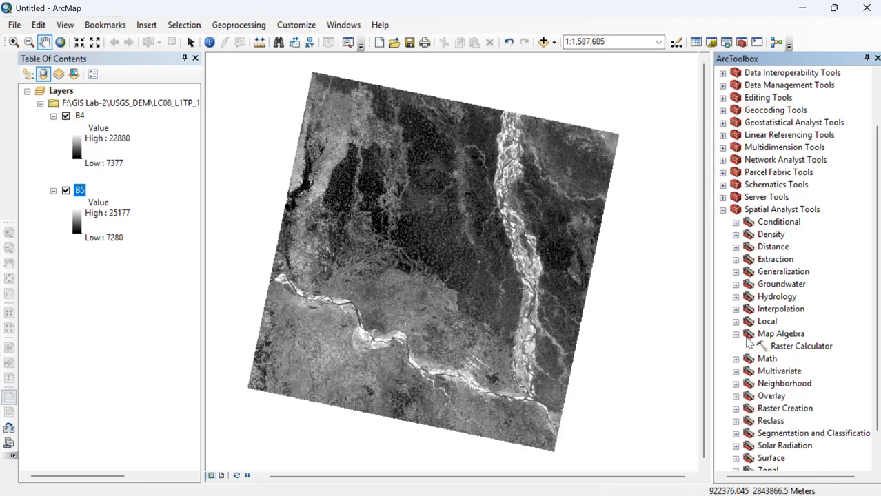
click(780, 347)
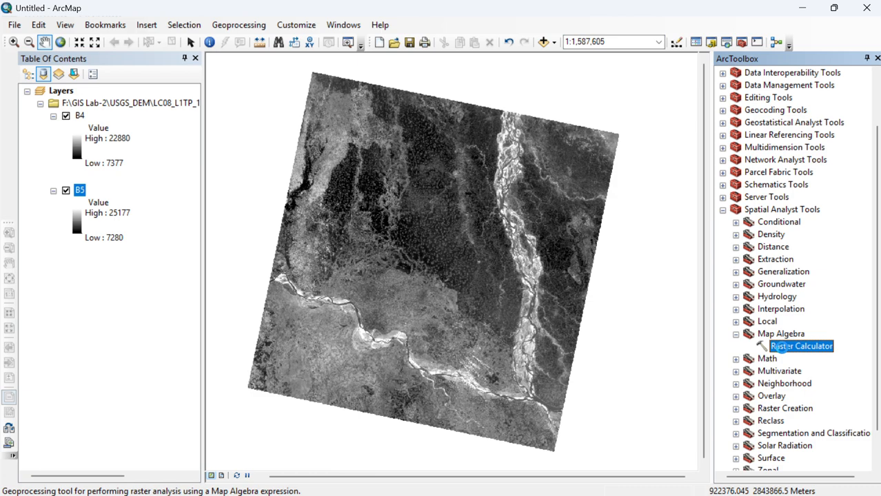
double_click(784, 347)
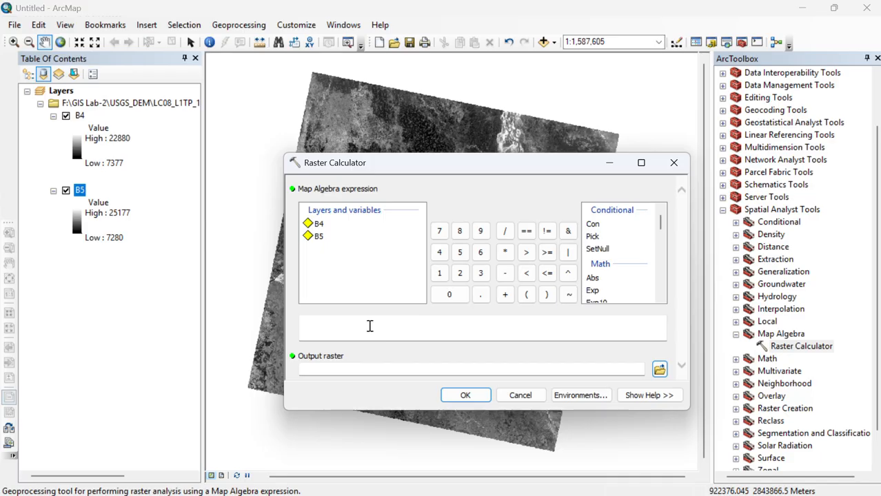
Enter the NDVI numerator Float("B5" - "B4") in the map algebra expression.
click(412, 322)
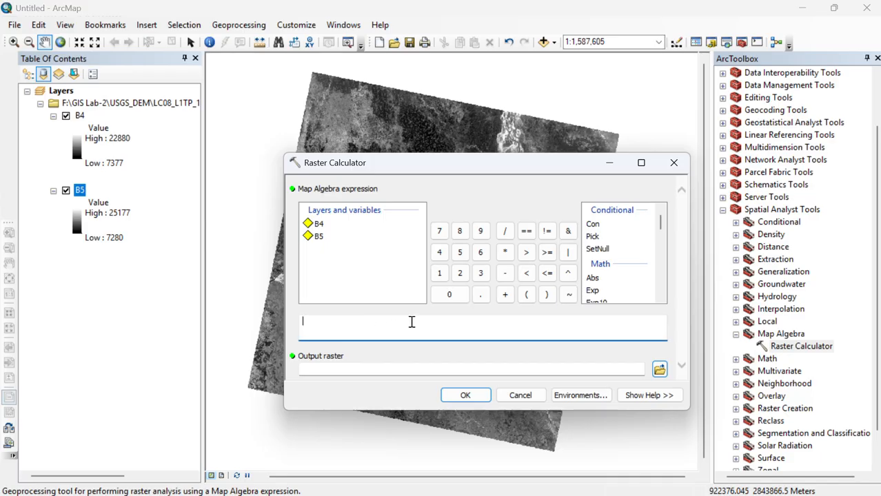
scroll(610, 272, down, 3)
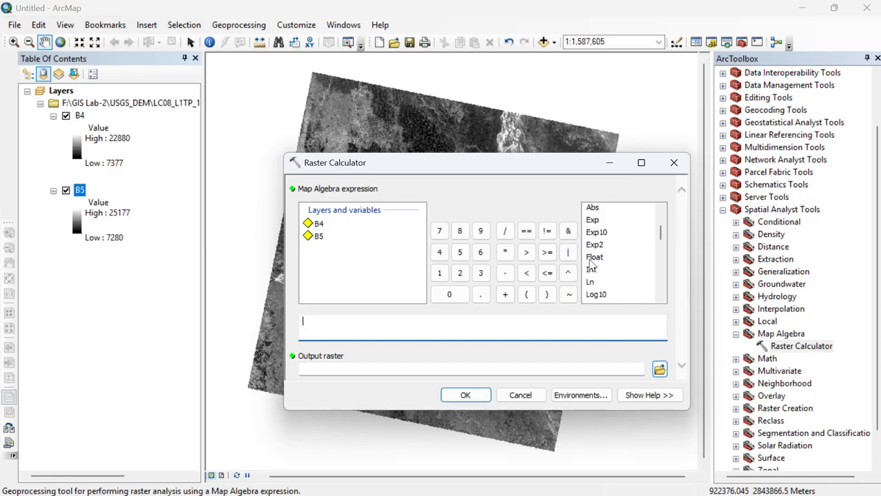
double_click(592, 259)
double_click(320, 237)
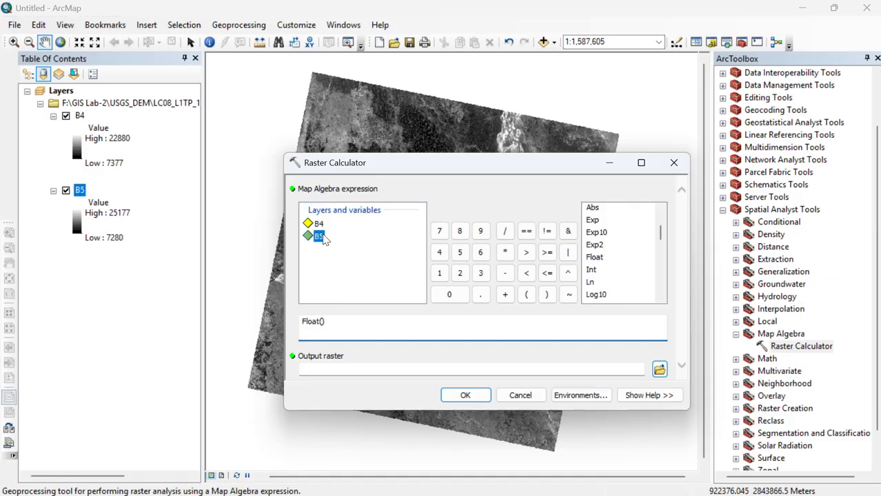
click(505, 273)
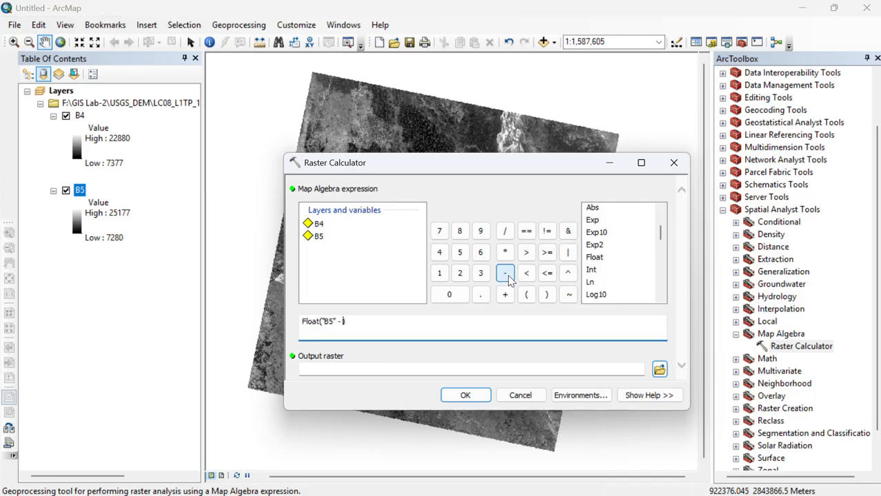
double_click(316, 225)
click(377, 321)
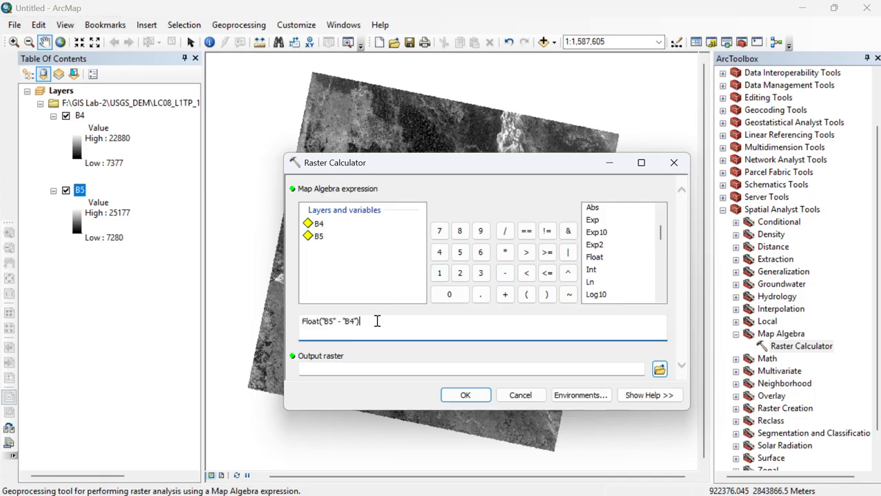
Complete the NDVI expression by dividing the numerator by Float("B5" + "B4").
click(509, 235)
double_click(595, 257)
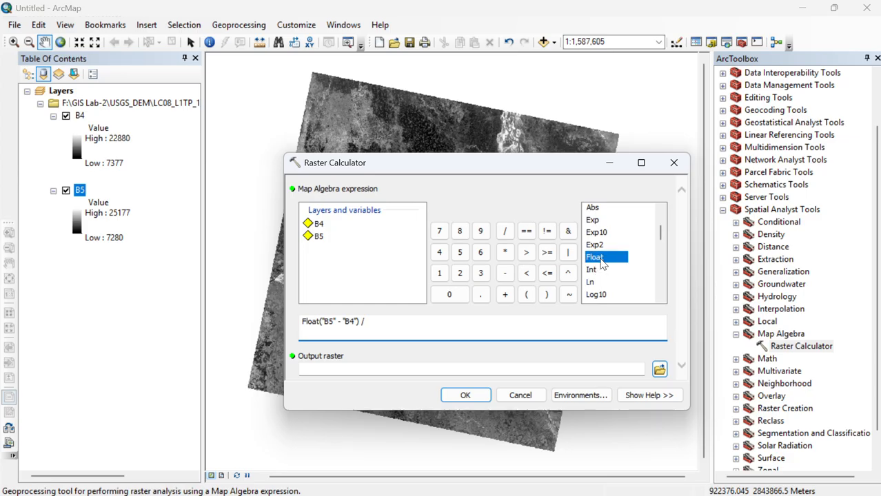
double_click(317, 236)
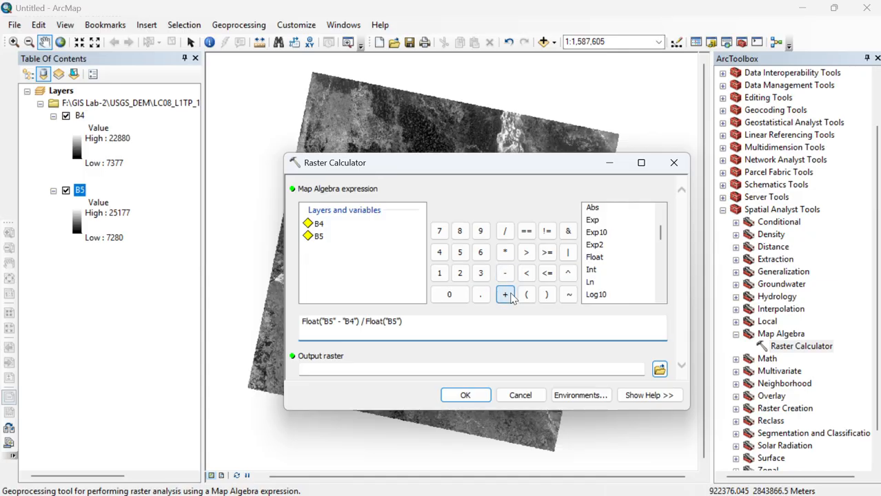
click(506, 294)
double_click(315, 225)
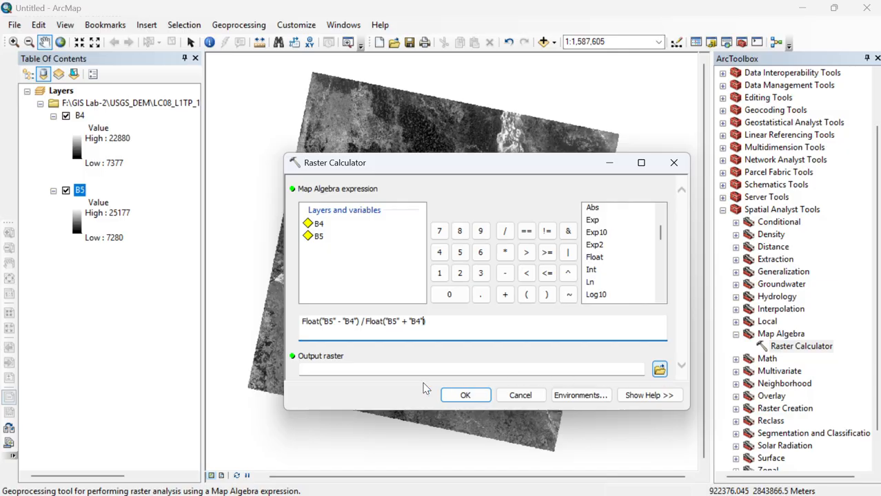
Browse for the output raster location and look in the F:\GIS Lab-2\DEM_creation_by_EarthPro folder.
click(466, 396)
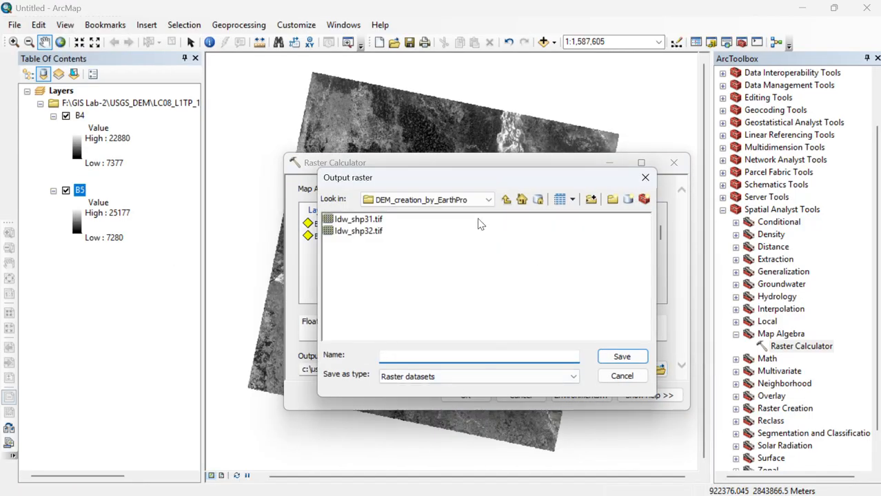
click(488, 199)
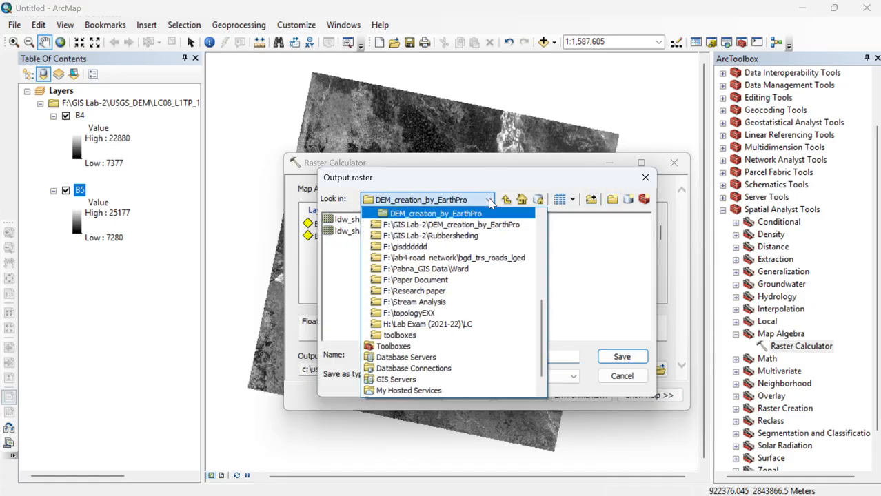
click(441, 225)
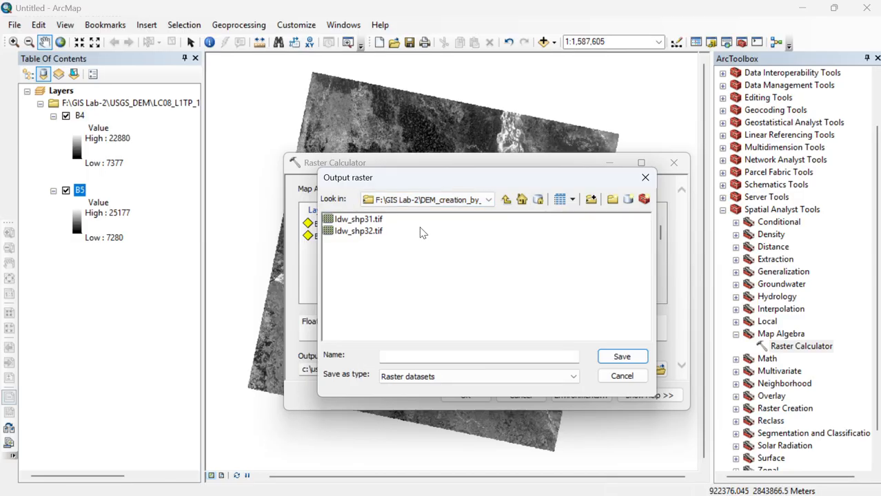
click(489, 200)
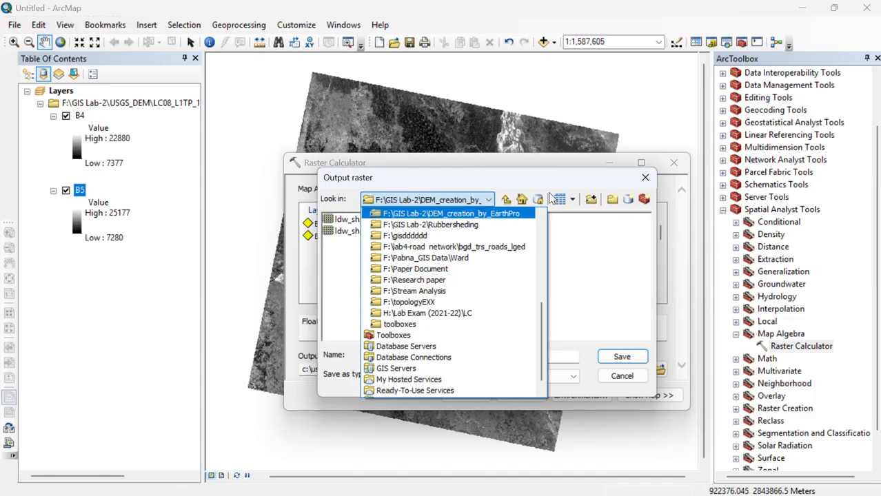
Start a new folder connection and browse to the USGS_DEM folder inside F:\GIS Lab-2.
click(590, 199)
click(587, 200)
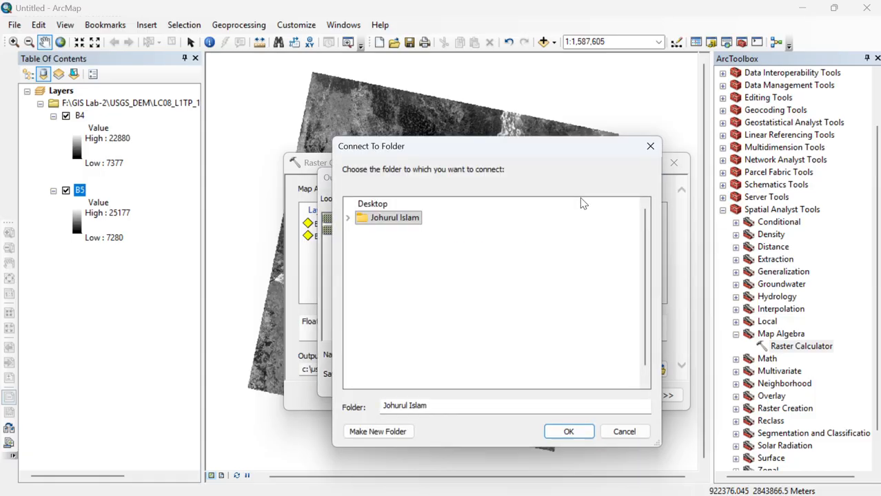
double_click(379, 341)
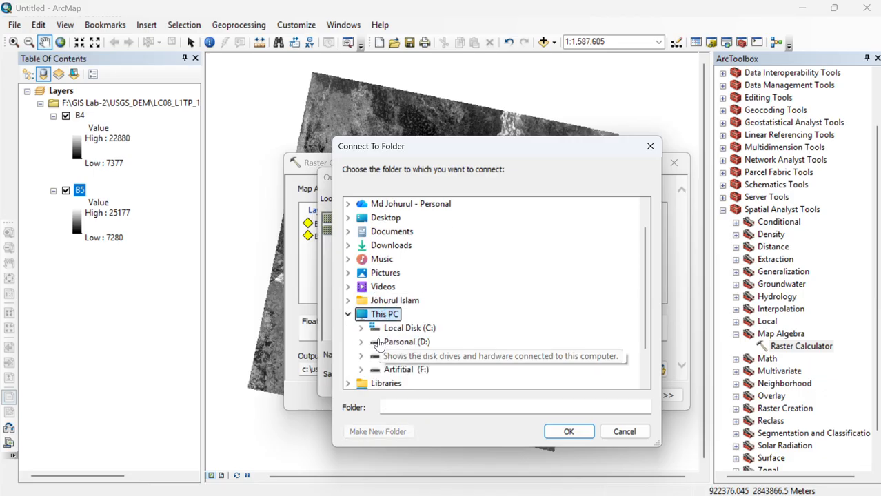
double_click(383, 370)
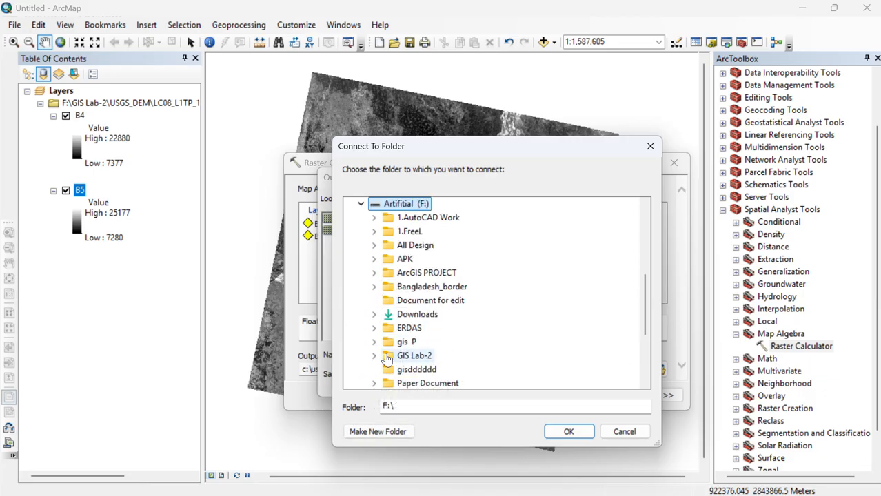
scroll(387, 360, down, 1)
click(422, 315)
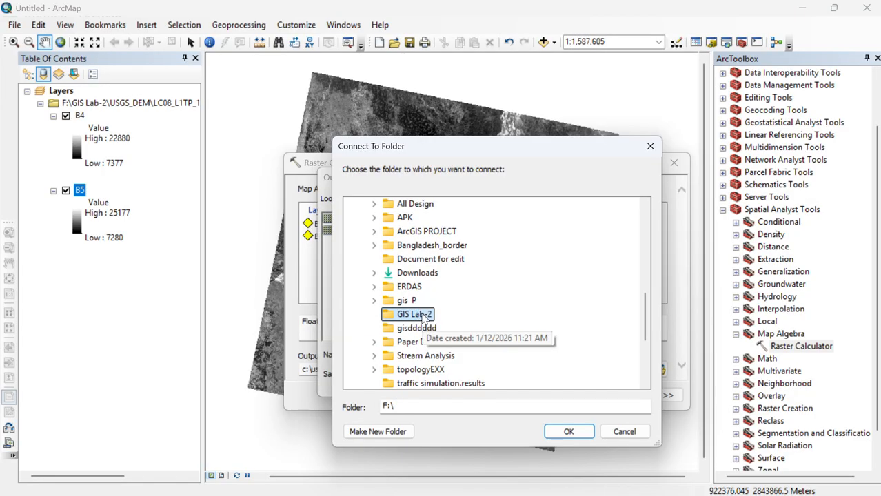
double_click(423, 315)
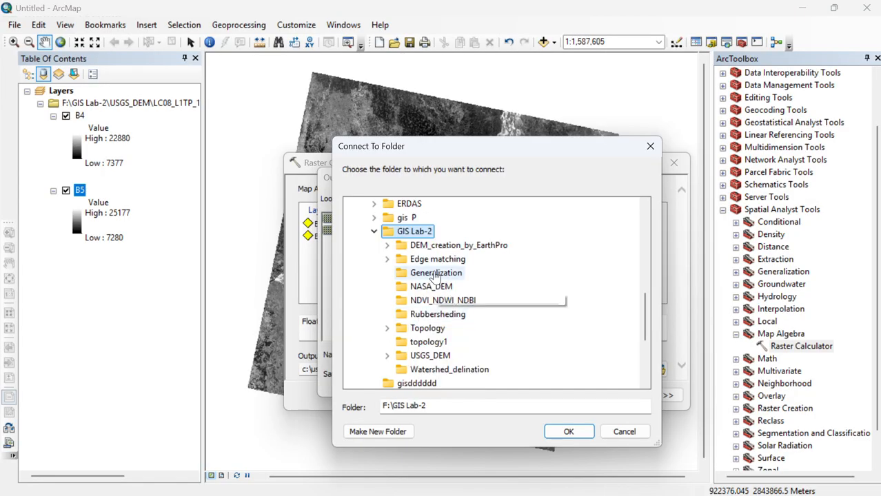
double_click(429, 357)
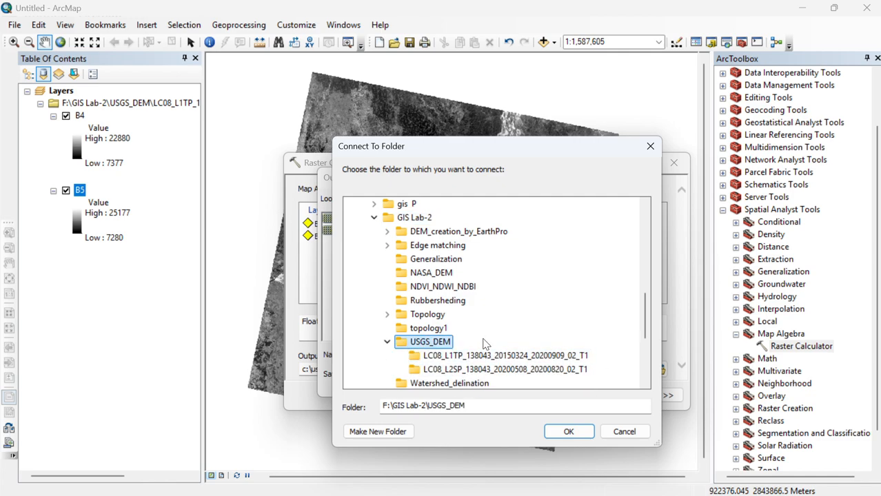
Try to connect to F:\GIS Lab-2\NDVI_all by editing the folder path.
double_click(472, 407)
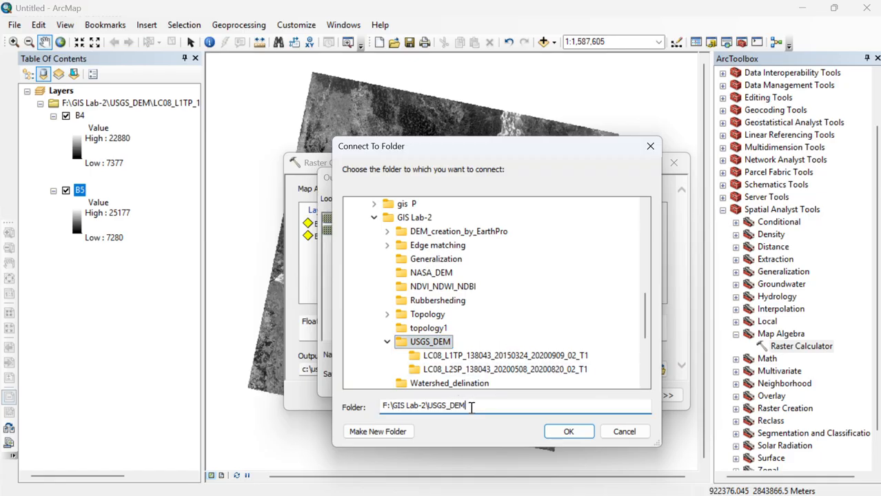
click(471, 407)
key(BackSpace)
key(BackSpace)
key(BackSpace)
key(BackSpace)
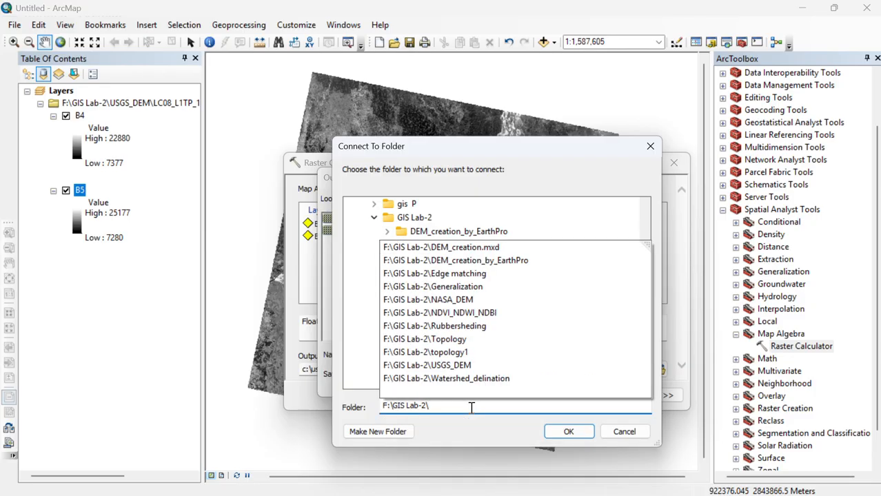
text(N)
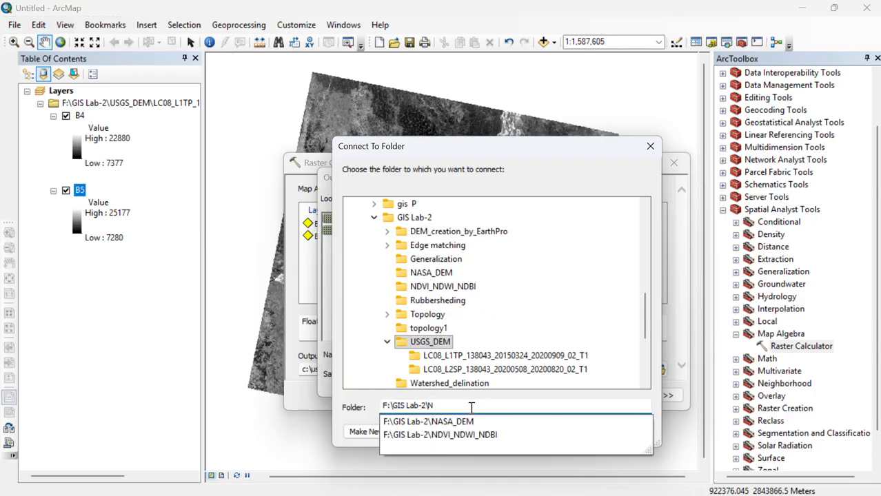
text(DV)
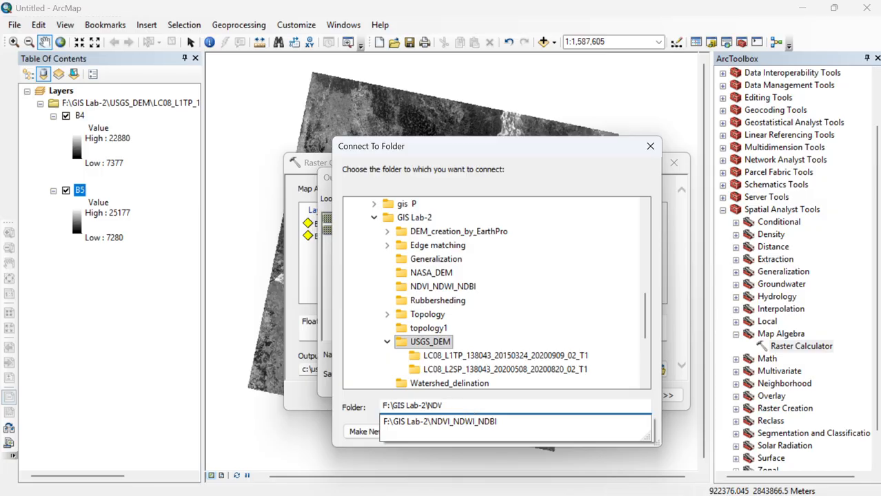
text(I-)
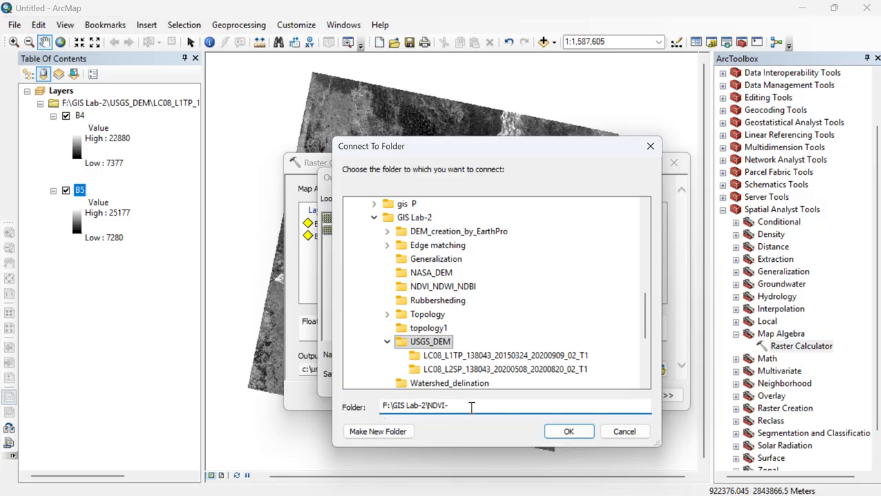
key(BackSpace)
text(_all)
click(569, 432)
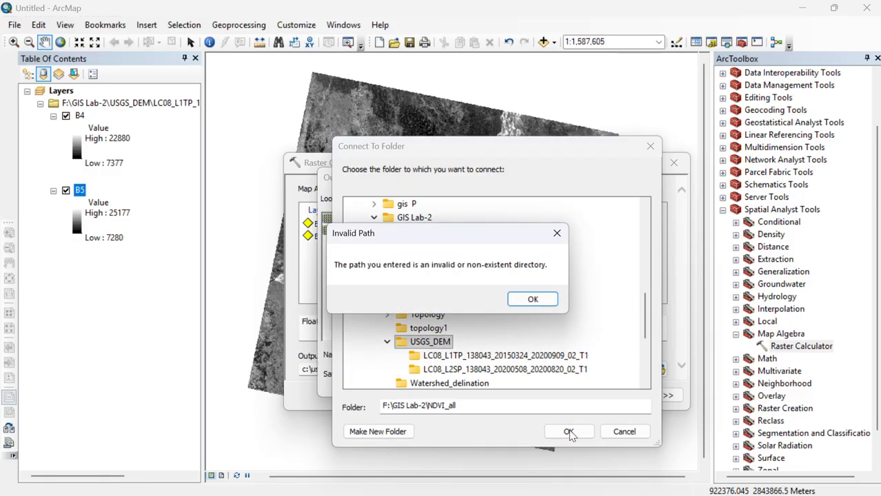
click(531, 302)
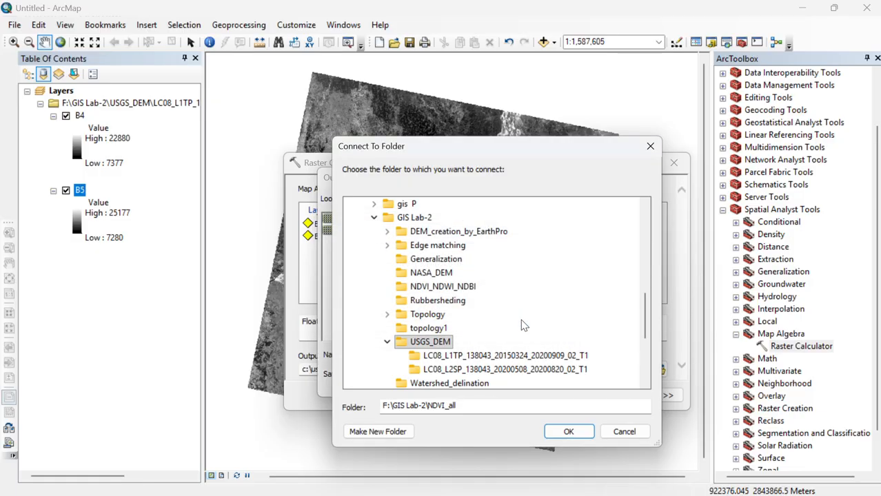
Try to connect to F:\GIS Lab-2\NDI_all instead, and cancel the folder connection.
click(486, 402)
key(BackSpace)
key(BackSpace)
key(BackSpace)
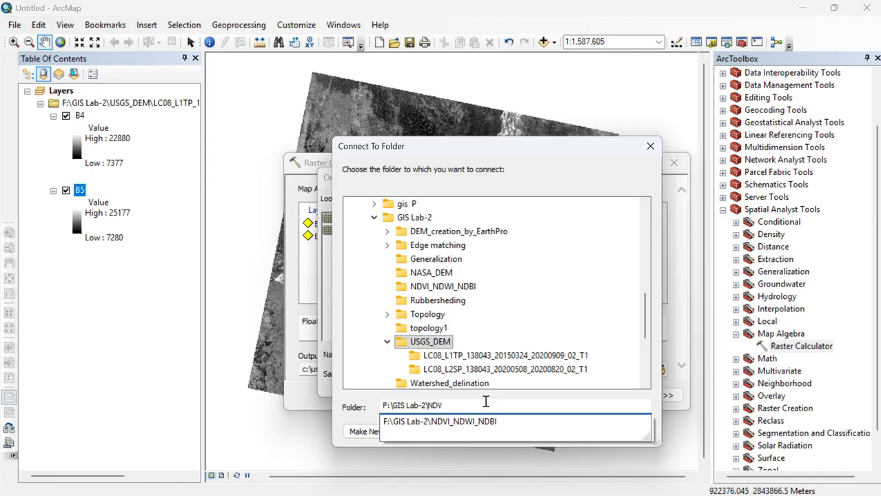
text(all)
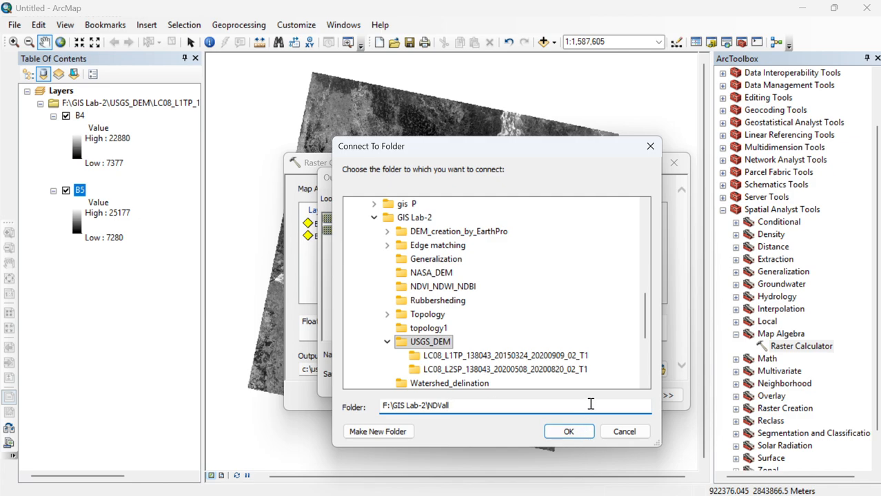
key(BackSpace)
key(BackSpace)
key(BackSpace)
key(BackSpace)
text(I)
click(557, 433)
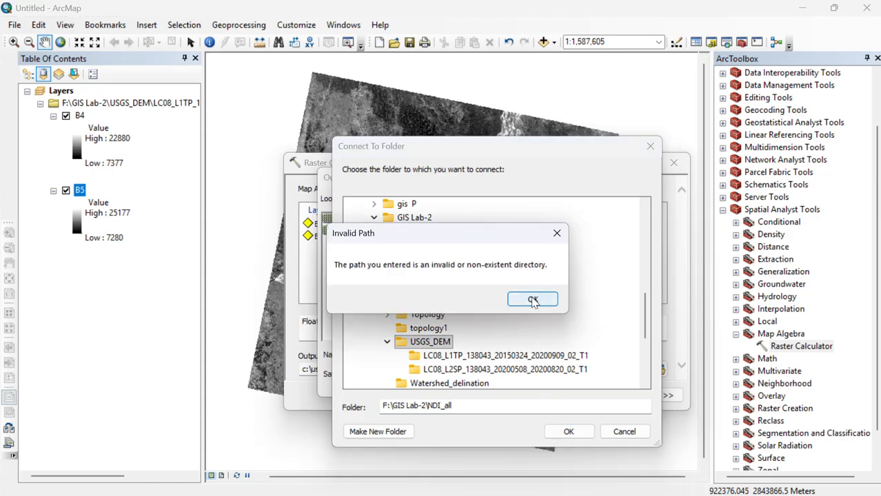
click(532, 301)
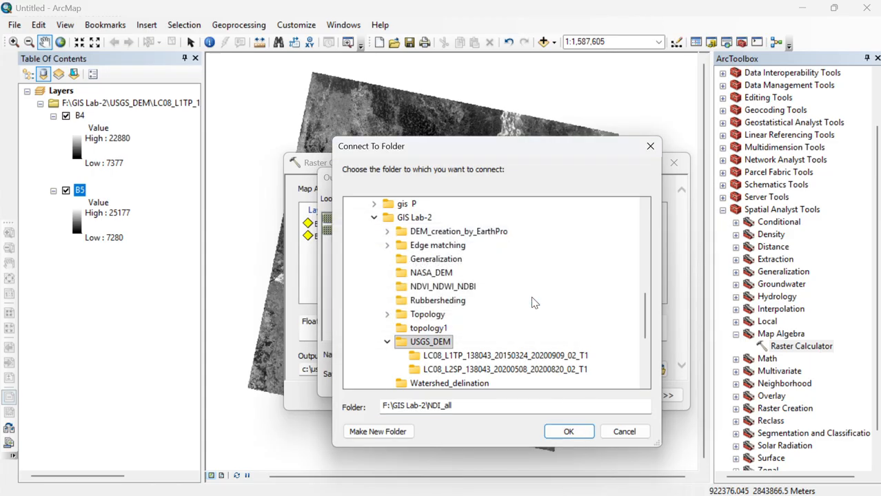
click(615, 431)
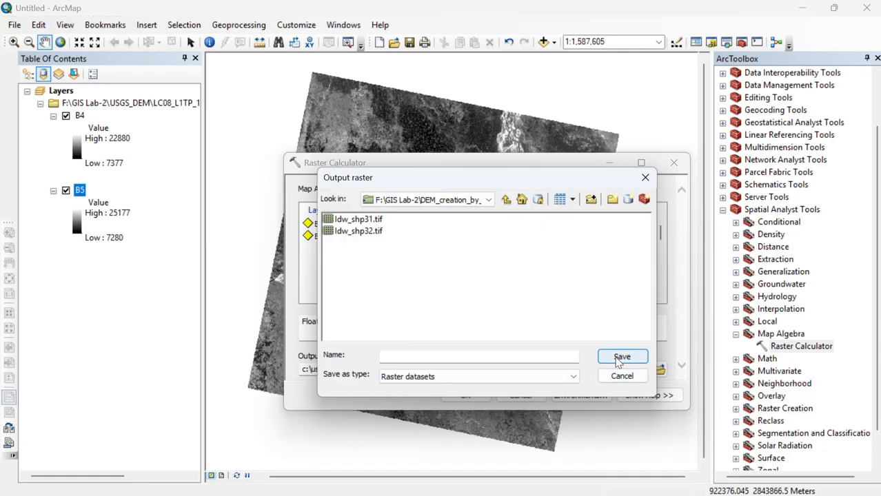
Start another folder connection and create a folder named NDVI_ALL inside F:\GIS Lab-2\USGS_DEM.
click(592, 201)
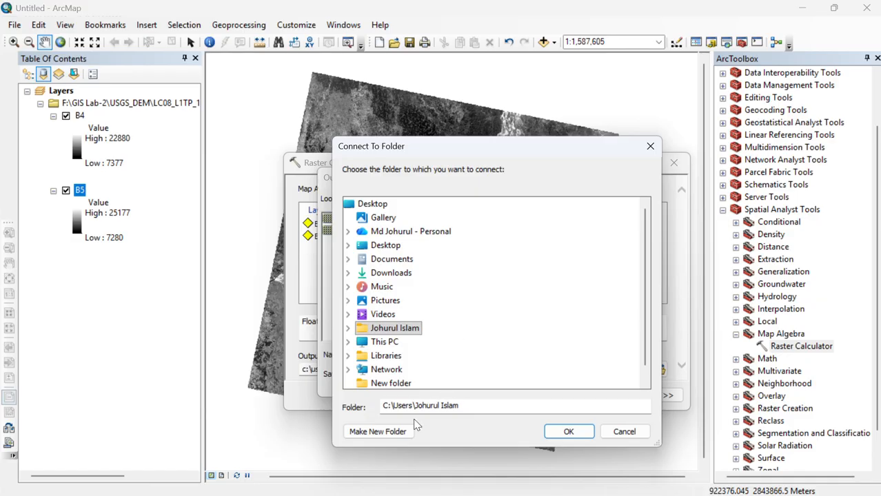
click(395, 434)
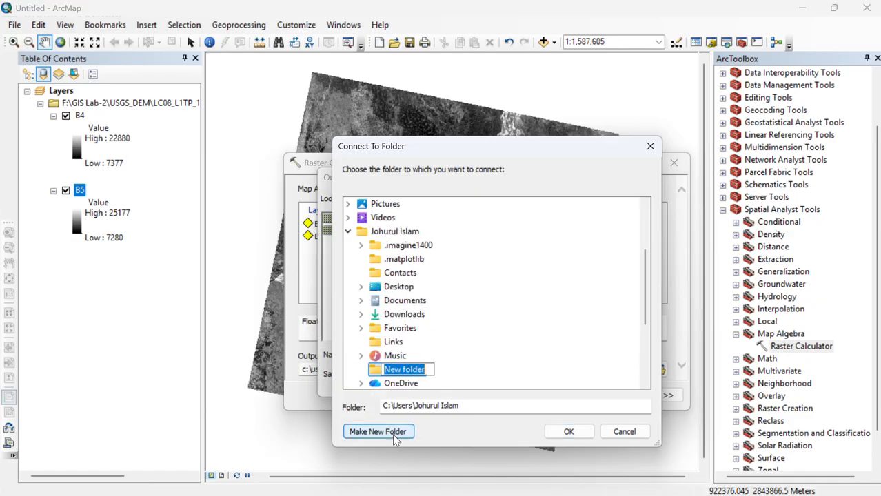
scroll(370, 325, down, 1)
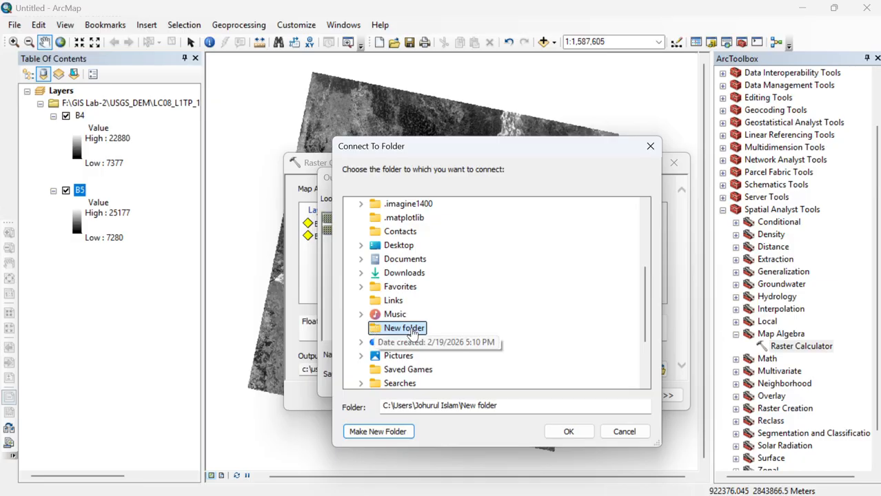
scroll(390, 303, down, 2)
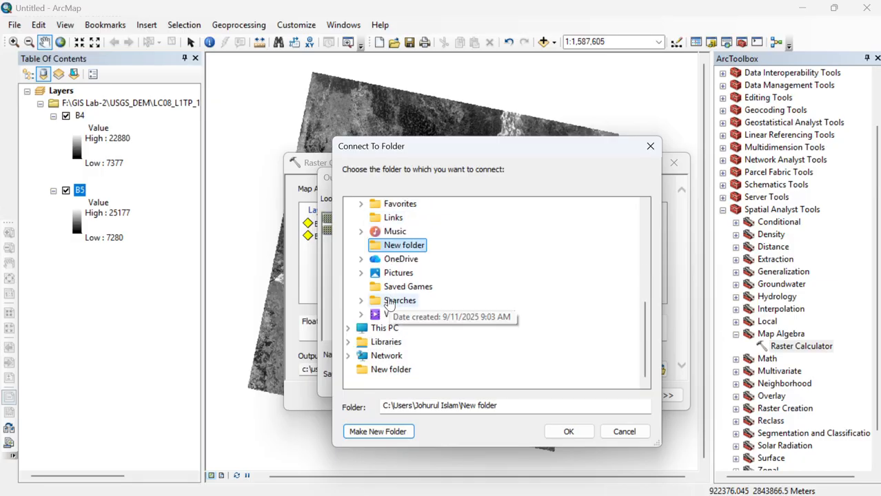
double_click(384, 328)
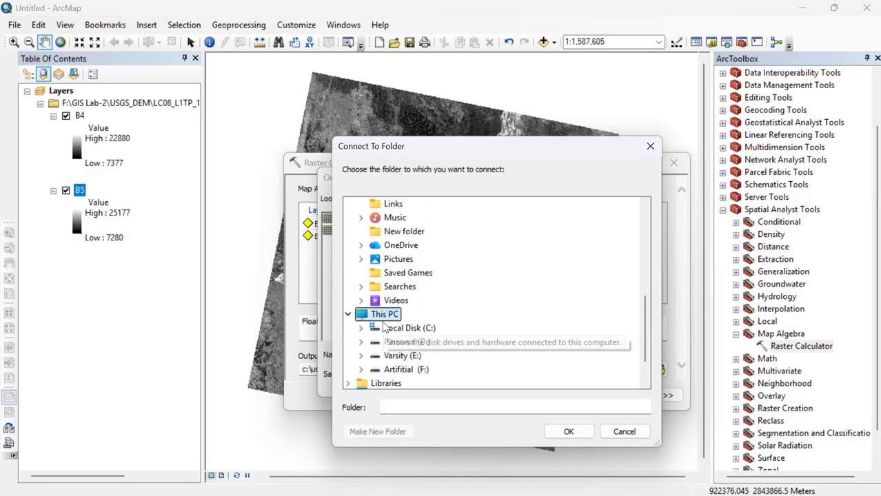
double_click(407, 370)
scroll(413, 368, down, 1)
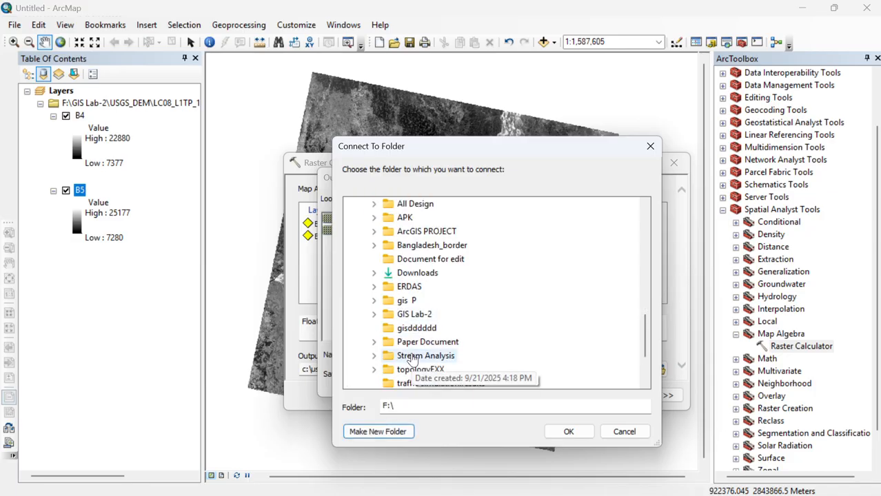
double_click(416, 316)
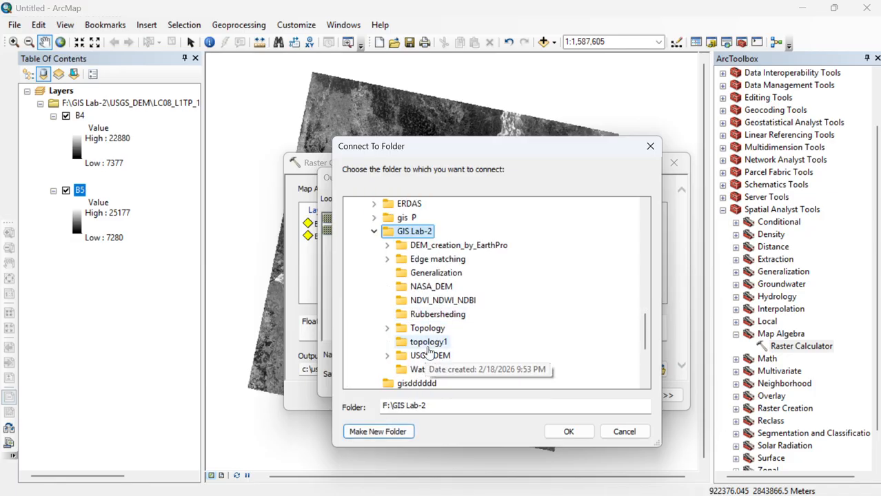
double_click(428, 355)
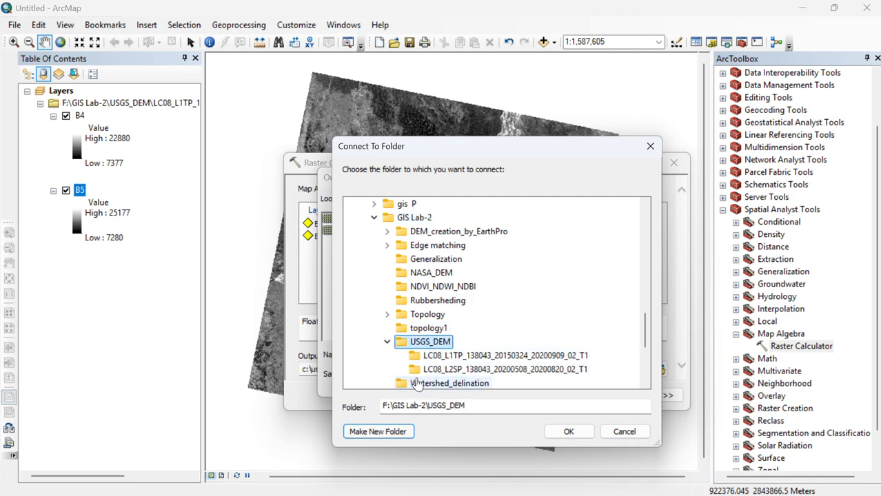
click(389, 436)
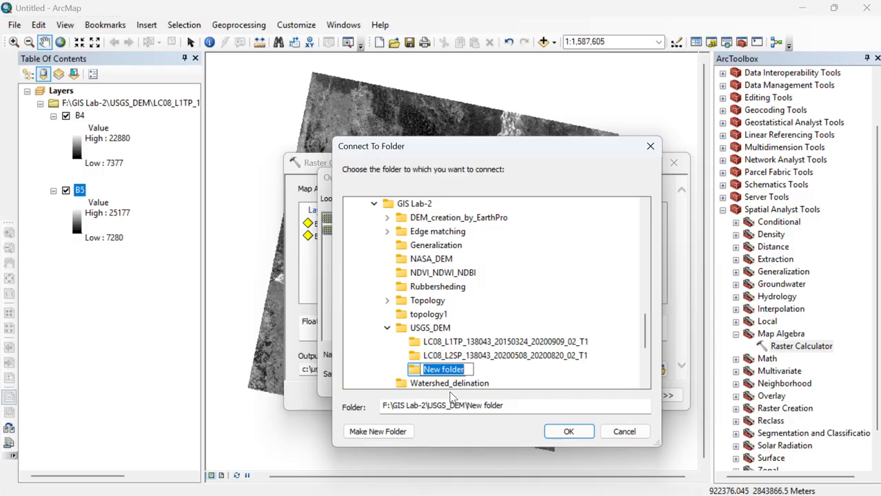
text(NDVI)
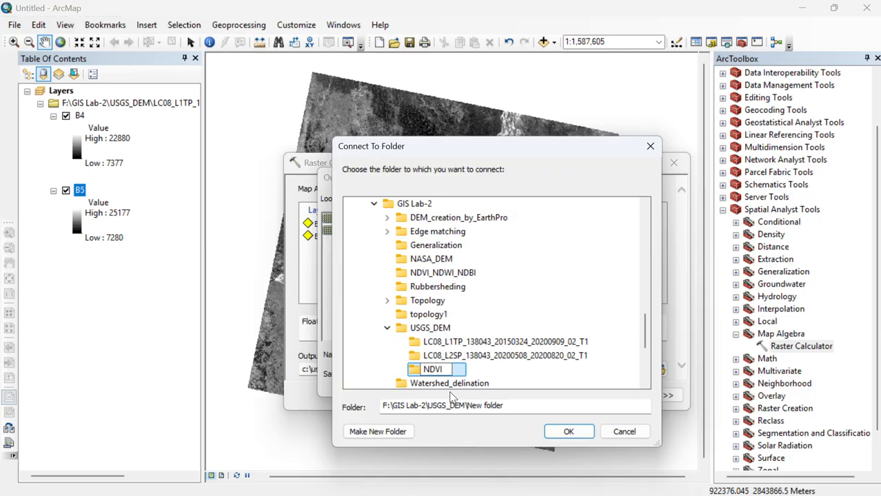
text(_ALL)
Try to connect to the new NDVI_ALL folder inside USGS_DEM, and cancel the folder connection and output raster selection.
click(557, 435)
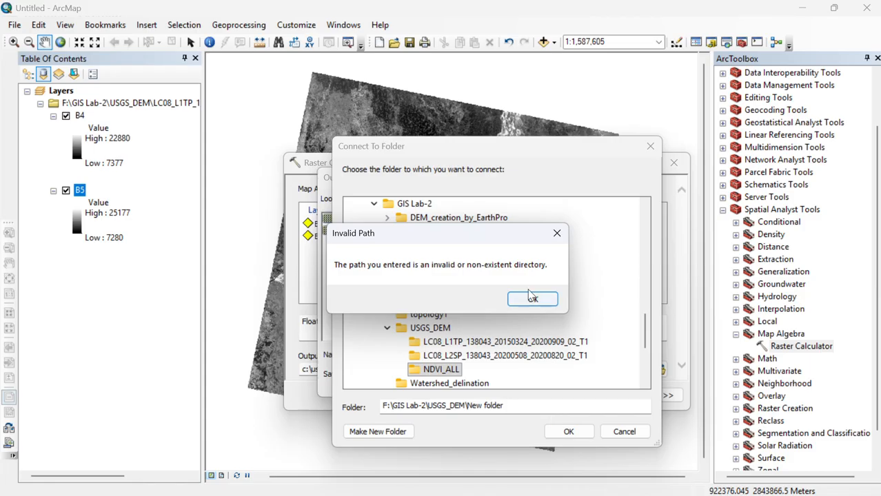
click(532, 298)
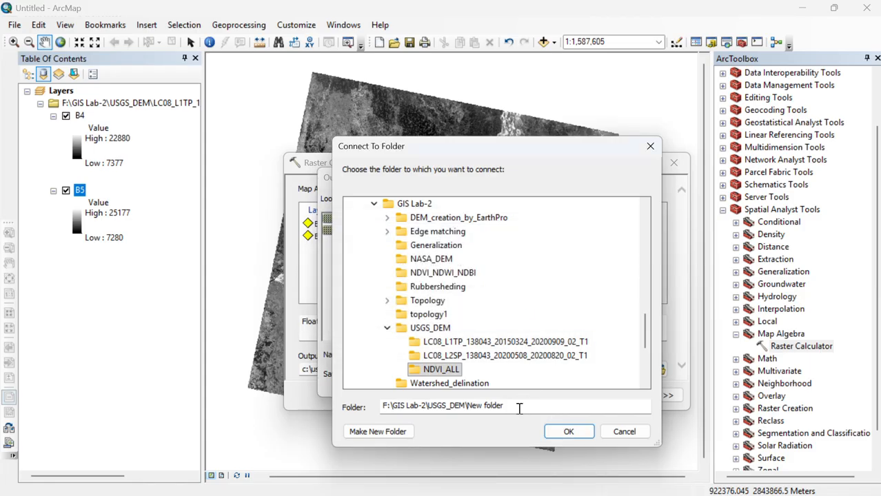
click(520, 407)
click(560, 430)
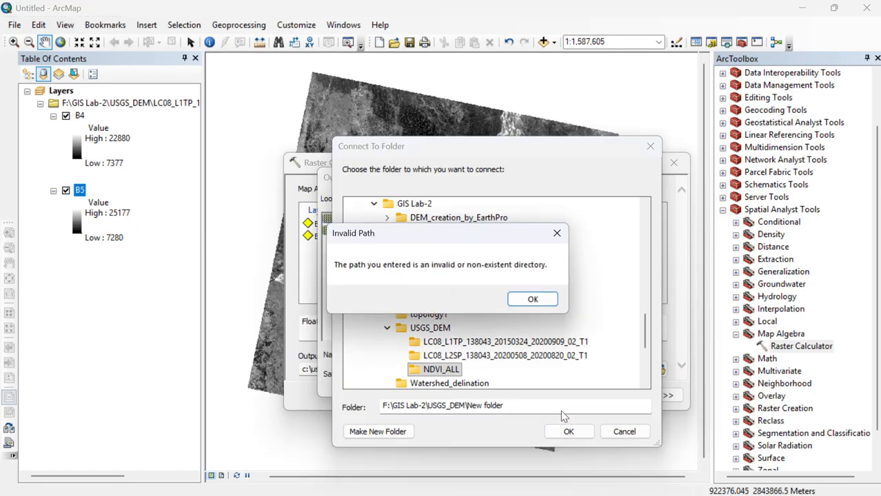
click(534, 298)
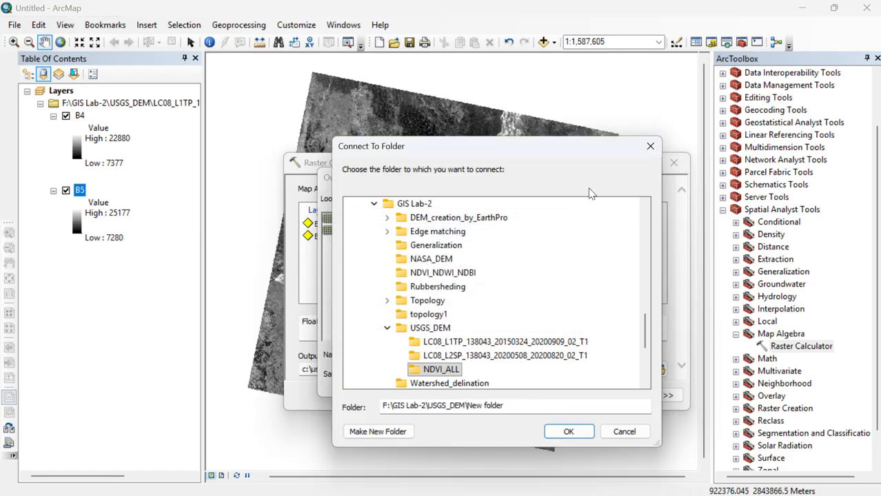
click(648, 148)
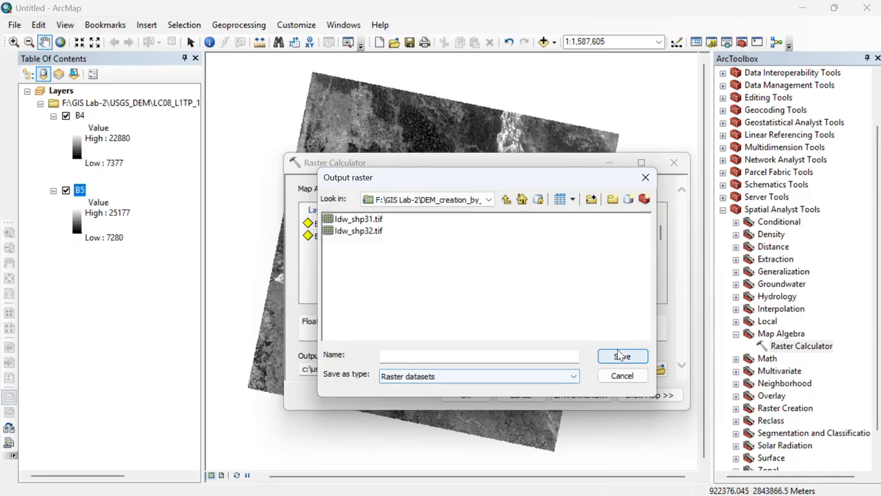
click(645, 178)
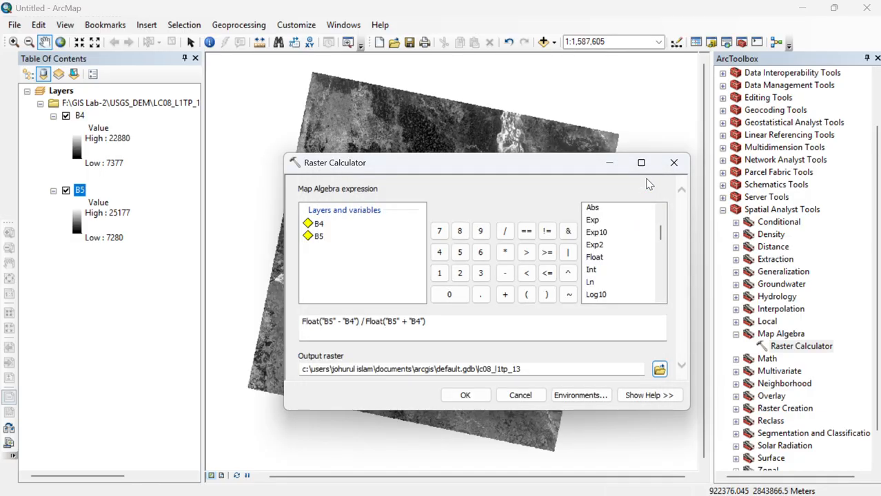
Run the NDVI raster calculation with the default output location, and hide the B4 and B5 layers with their group collapsed.
click(466, 395)
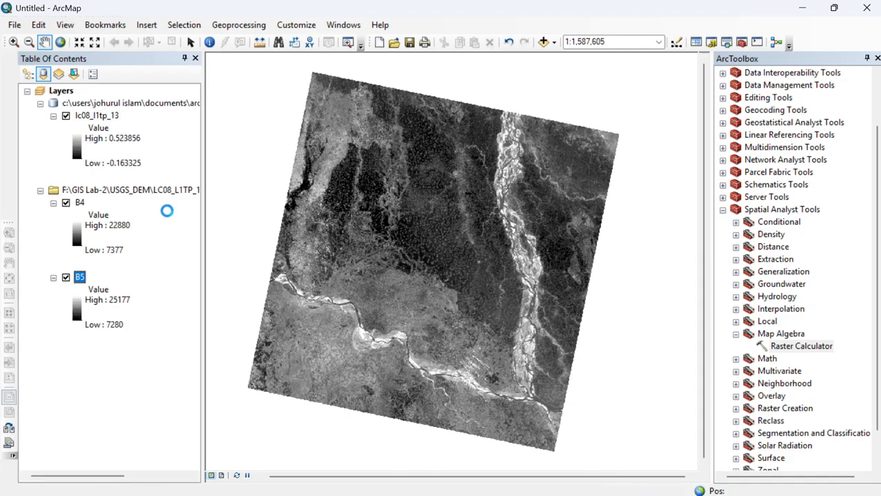
click(66, 203)
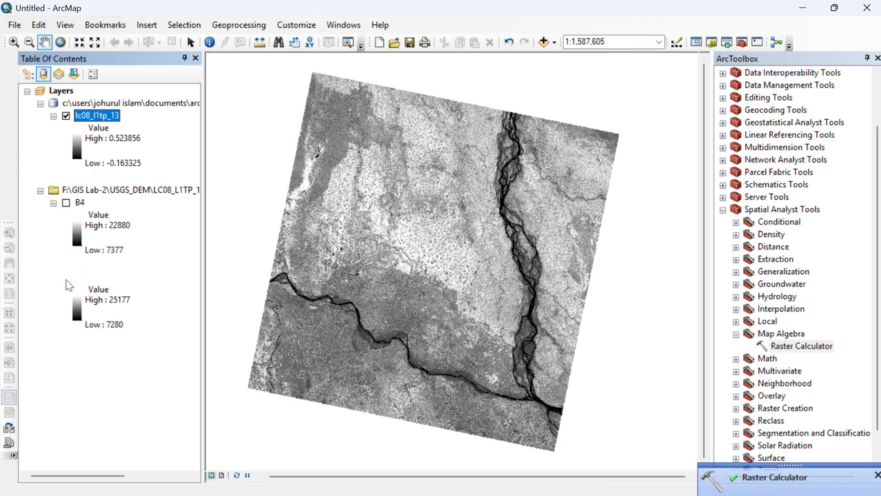
click(53, 278)
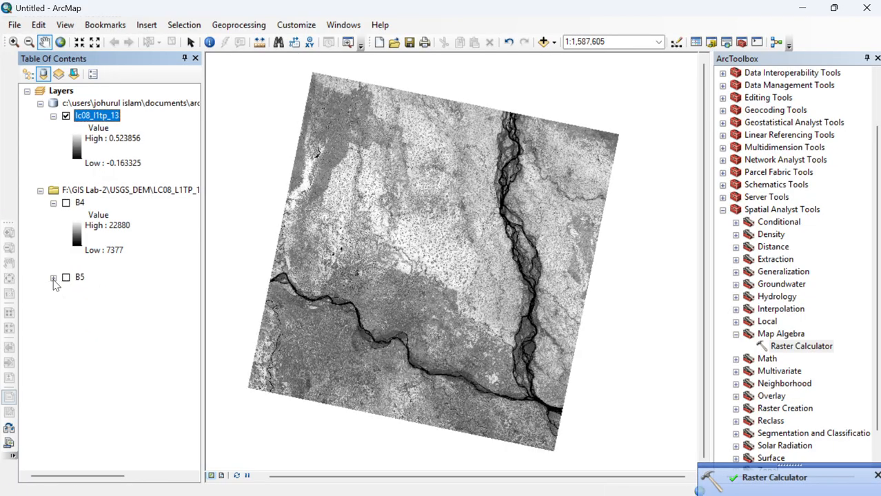
click(53, 204)
click(40, 191)
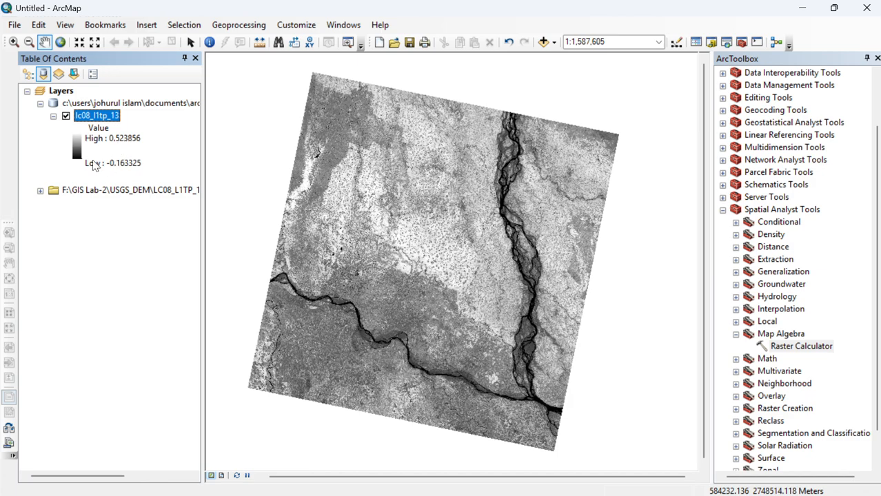
Apply a yellow-to-green-to-dark-blue color ramp to the calculated NDVI raster.
double_click(75, 152)
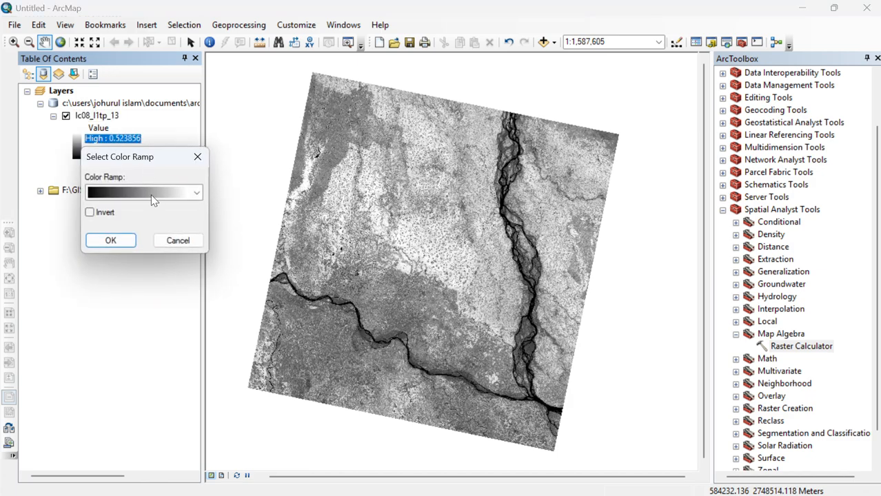
click(152, 196)
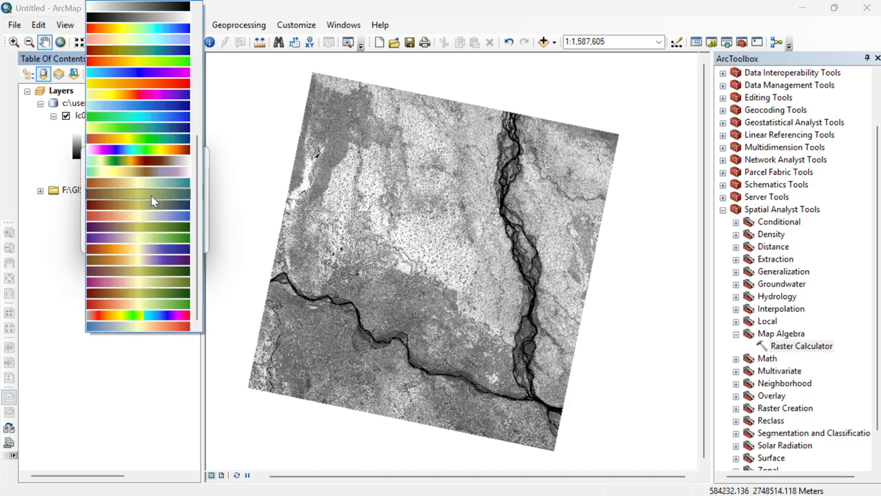
click(147, 128)
click(114, 239)
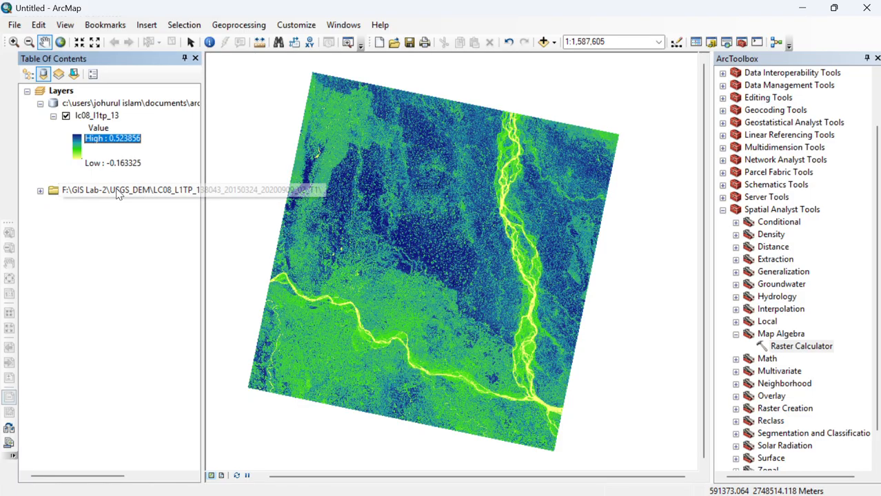
Apply the light-to-bright green color ramp to the NDVI raster.
double_click(76, 153)
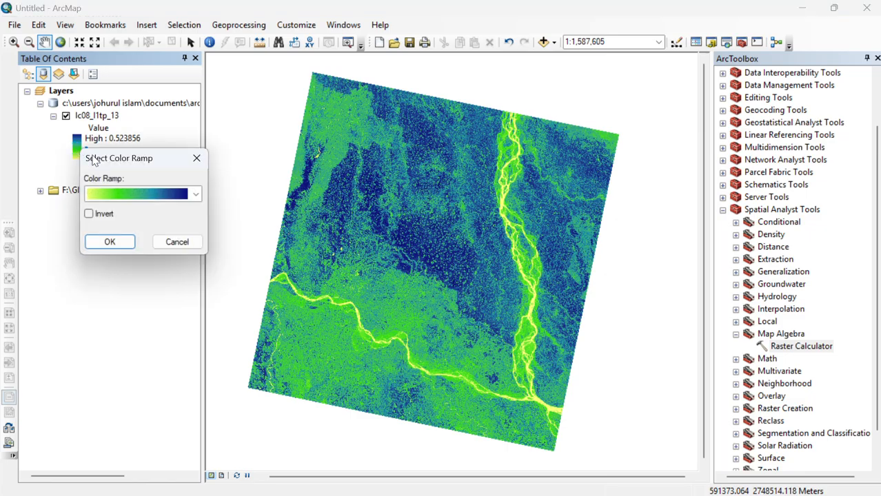
click(145, 201)
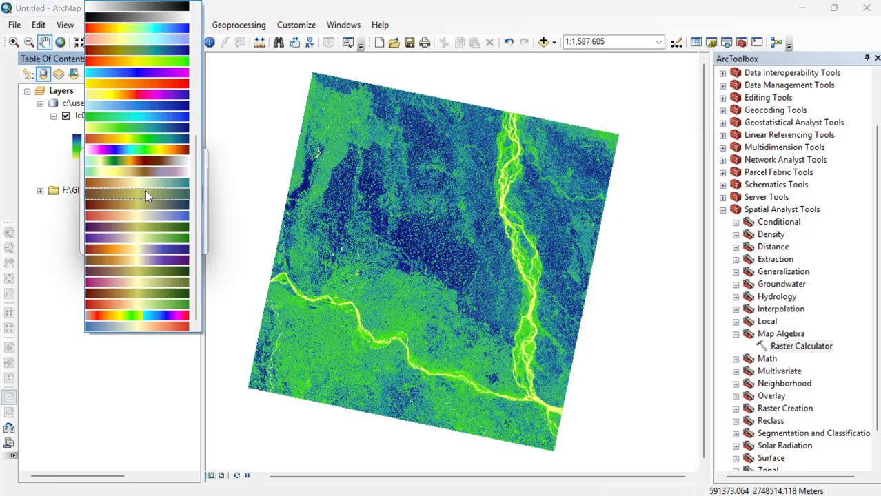
scroll(151, 114, up, 3)
scroll(147, 72, up, 3)
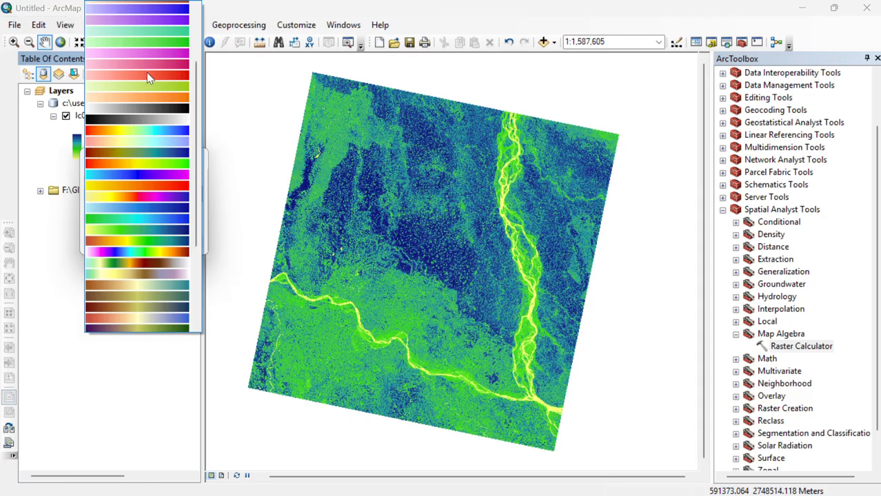
scroll(147, 72, up, 2)
click(147, 73)
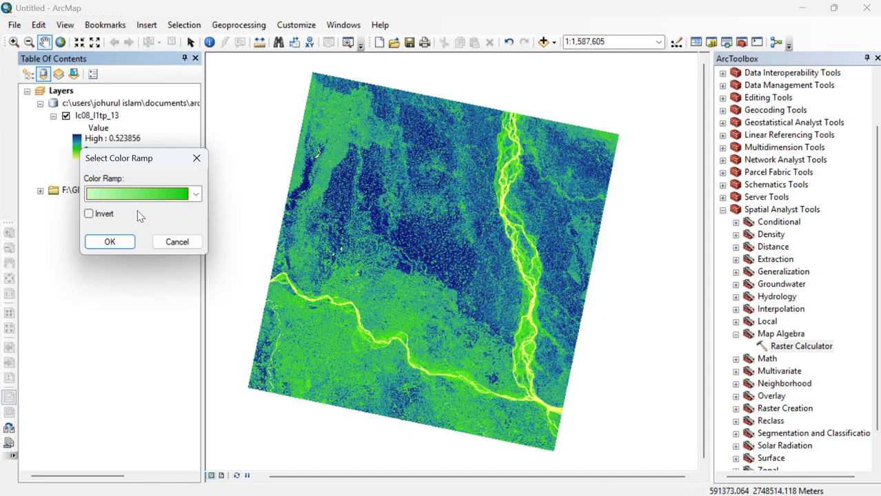
click(116, 242)
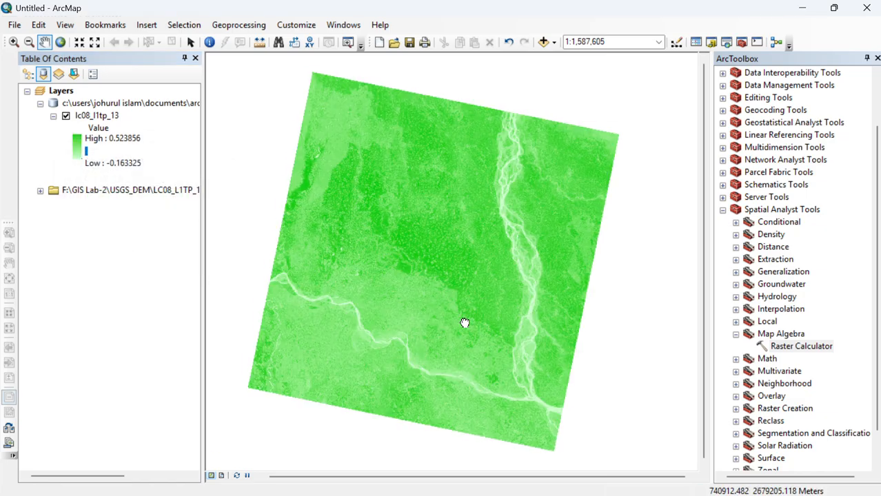
mouse_move(463, 320)
mouse_down()
mouse_move(429, 309)
mouse_move(415, 283)
mouse_up()
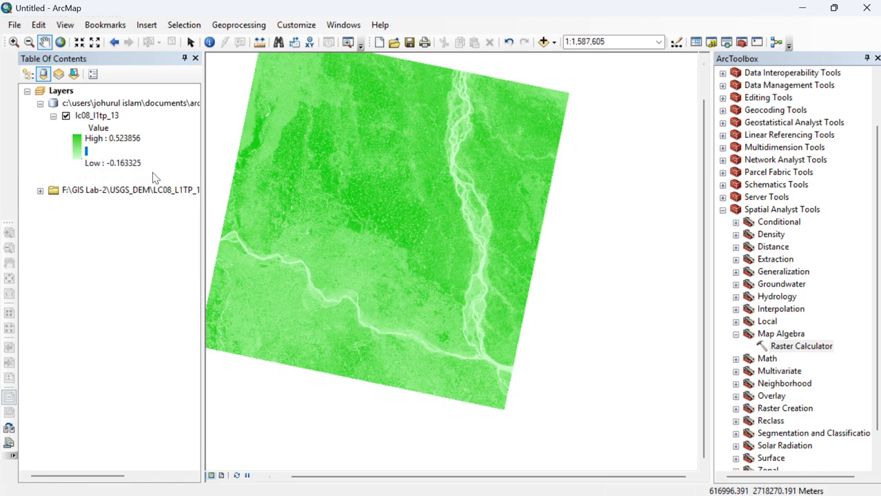
click(98, 116)
right_click(98, 115)
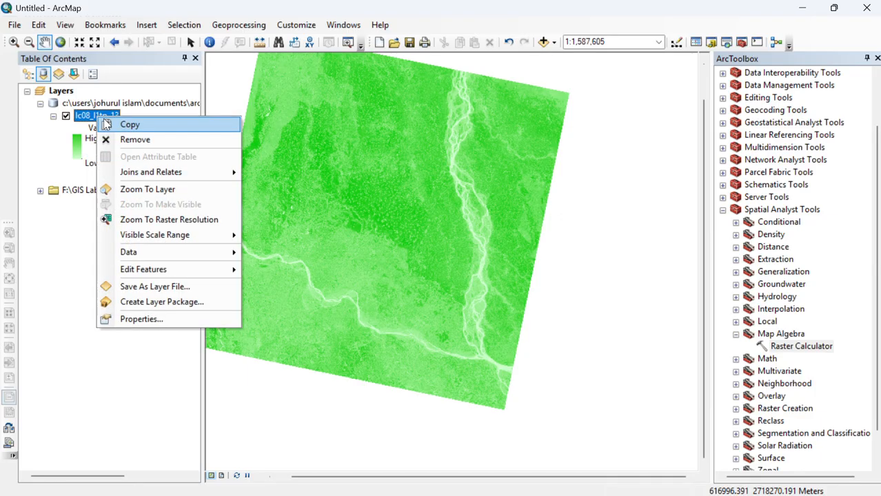
click(40, 261)
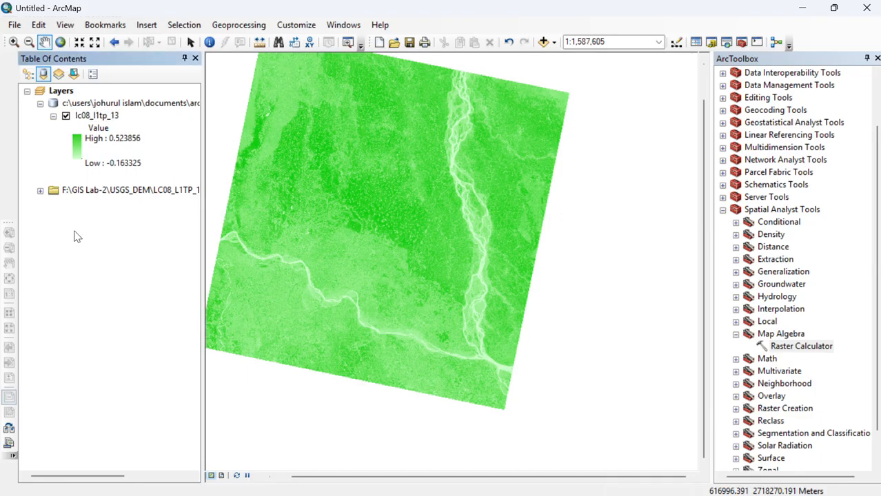
drag(431, 161, 451, 263)
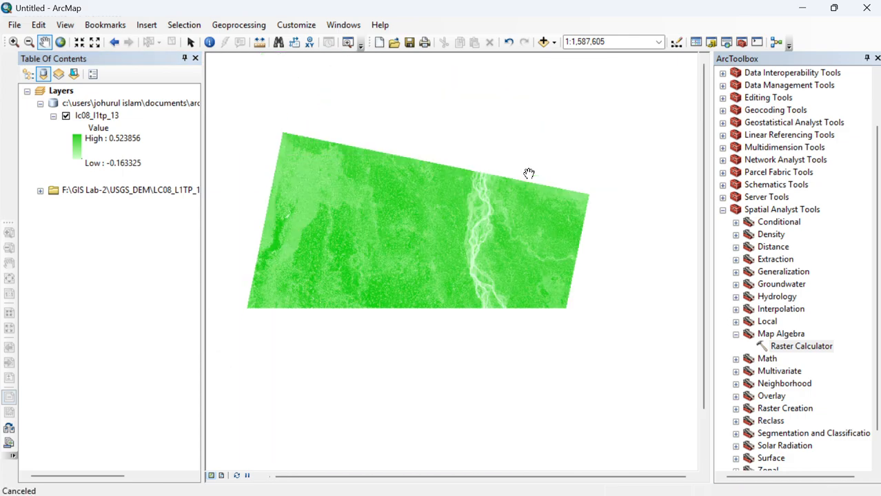
drag(487, 218, 515, 173)
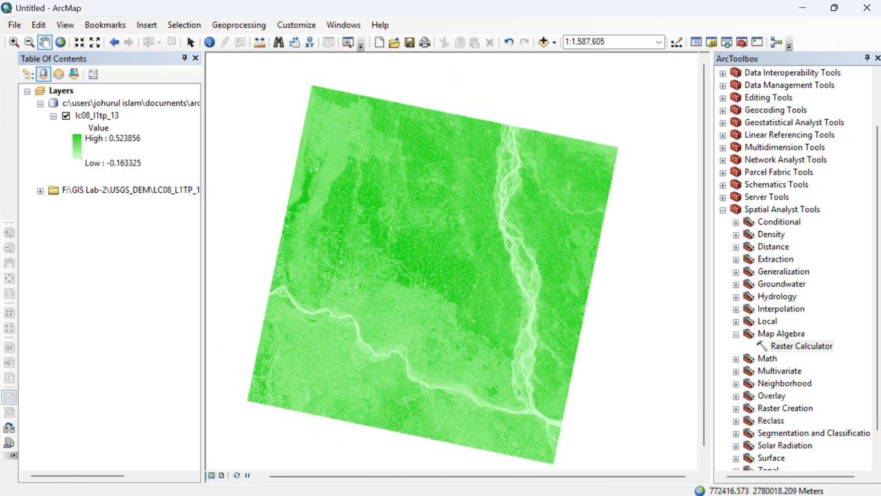
Close ArcToolbox and show the Catalog with the LC08_L1TP_138043_20150324_20200909_02_T1 folder collapsed.
click(877, 59)
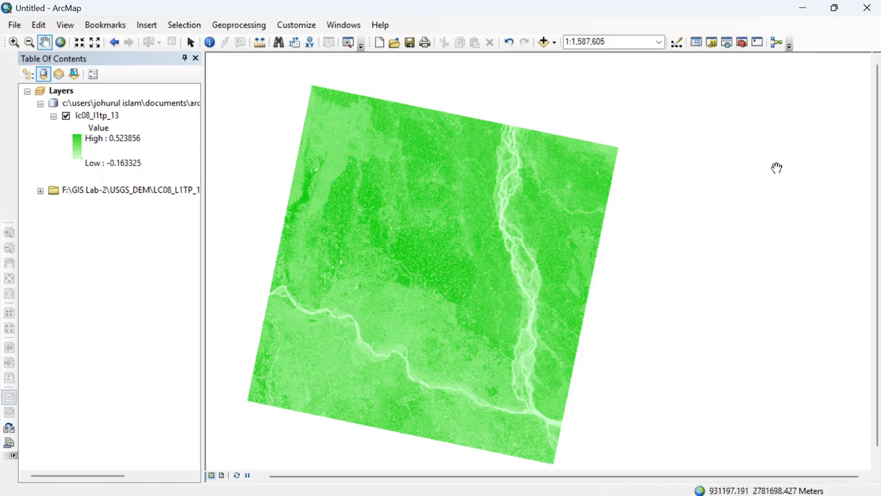
click(713, 44)
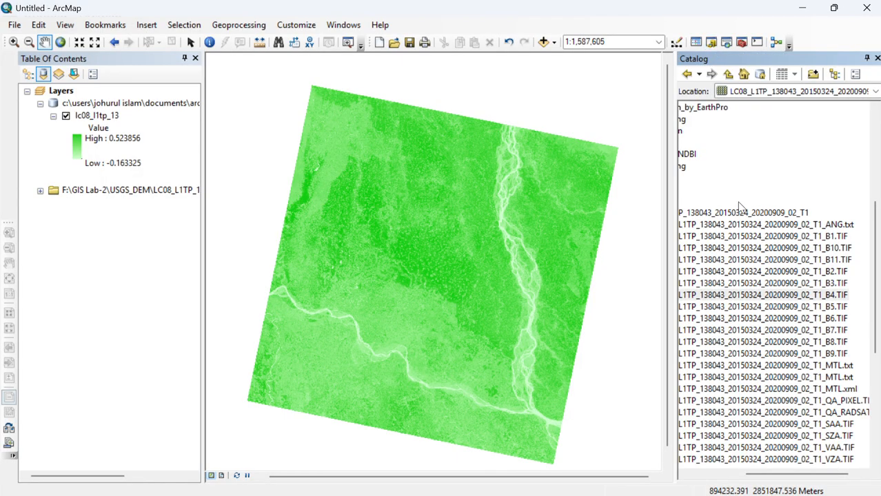
scroll(742, 279, left, 3)
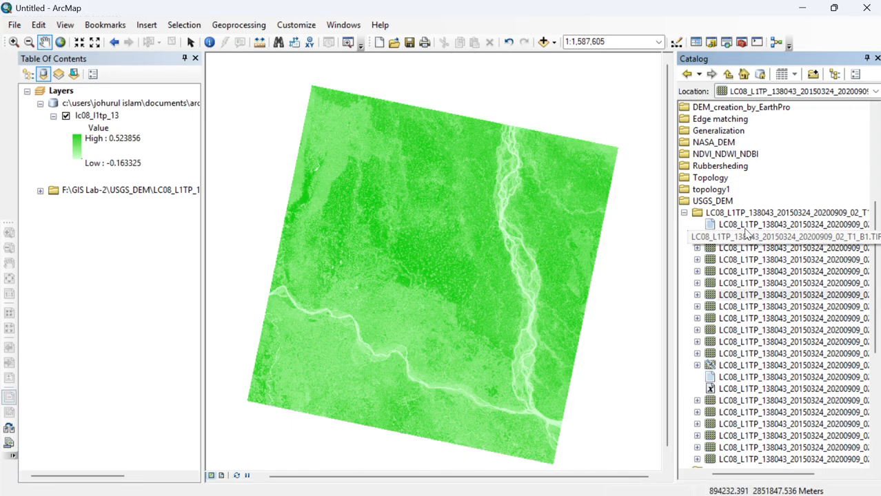
double_click(694, 217)
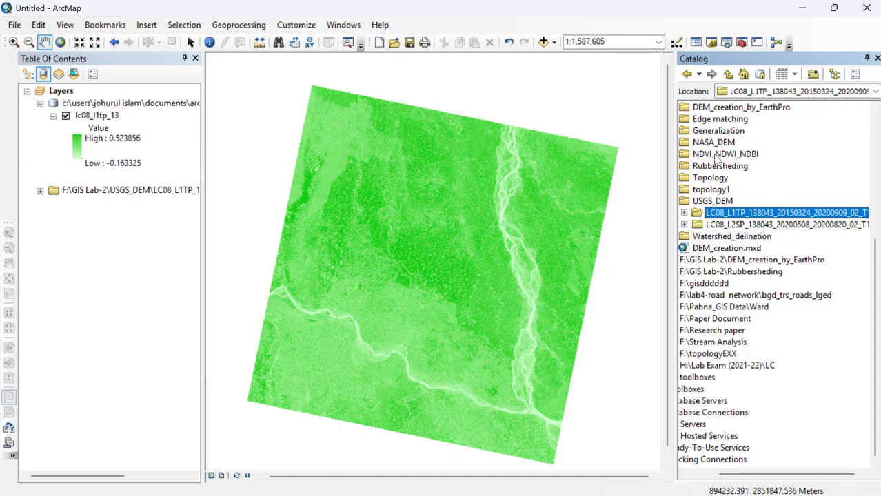
scroll(717, 159, up, 3)
scroll(717, 159, up, 3)
scroll(719, 155, left, 3)
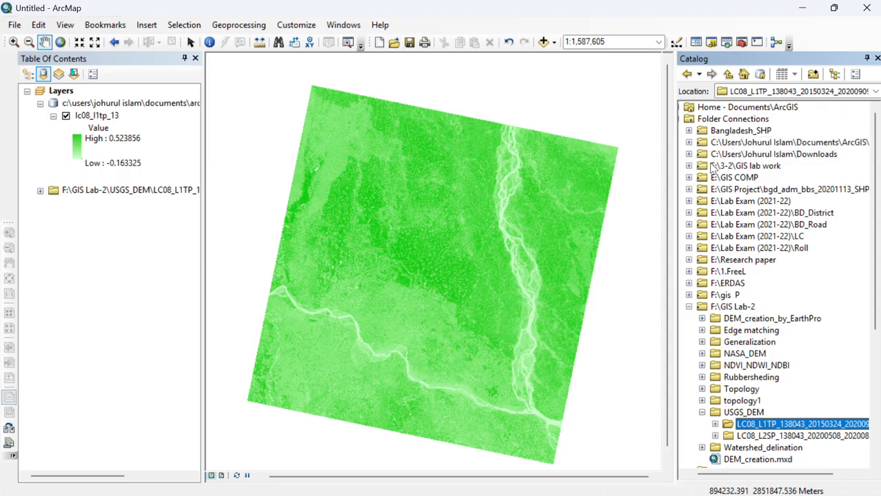
Add the Pabna_Municipal_Boundary shapefile to the map from the Data for GIS Competition folder under E:\GIS COMP\GIS COMP\data 11.
click(688, 177)
scroll(717, 227, left, 3)
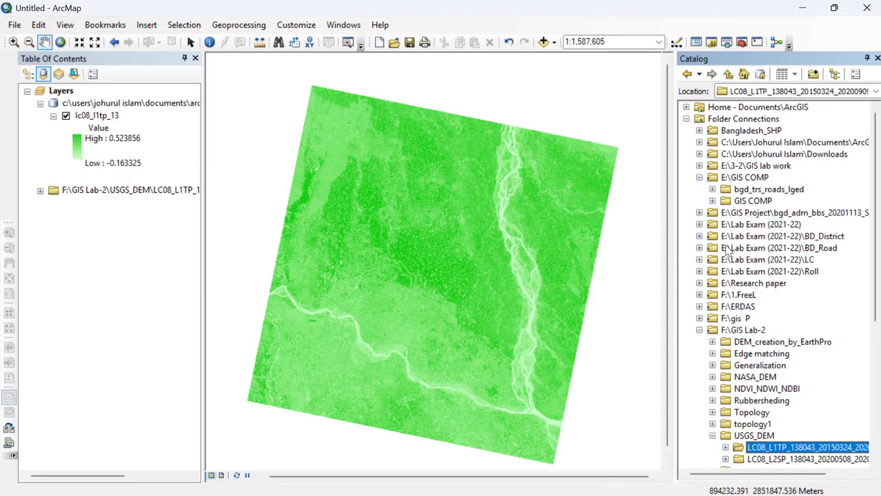
click(713, 201)
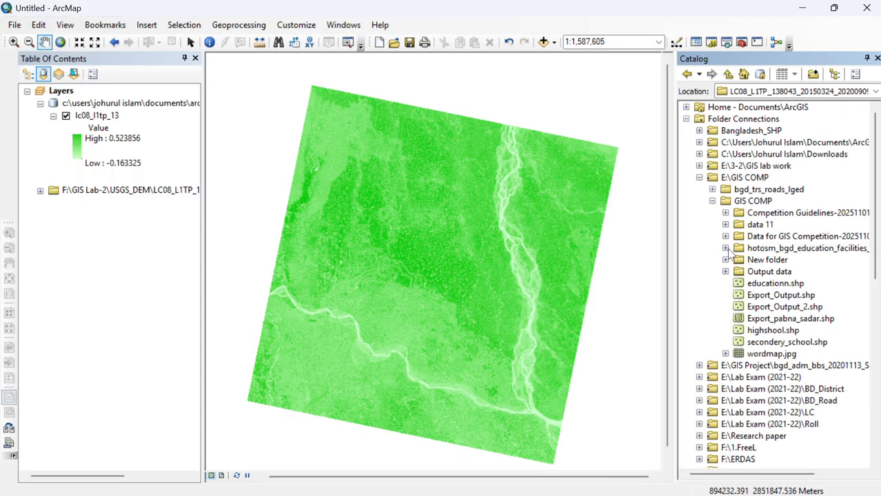
click(725, 225)
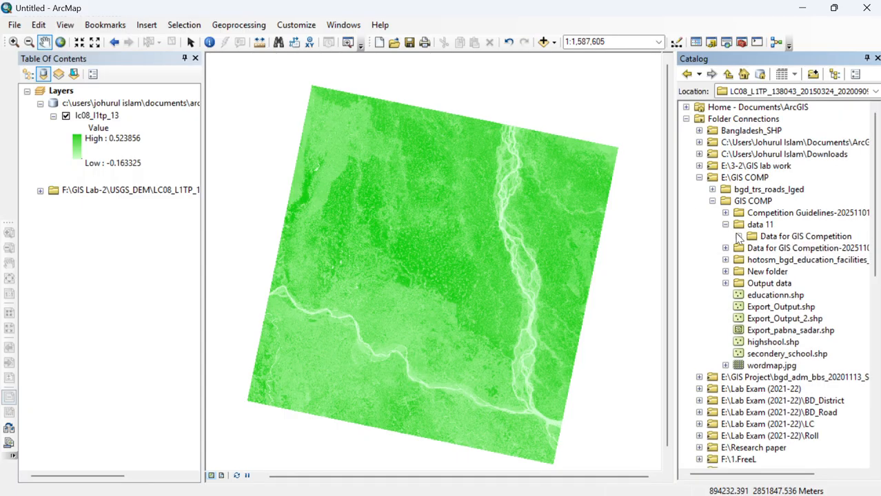
click(739, 237)
click(752, 248)
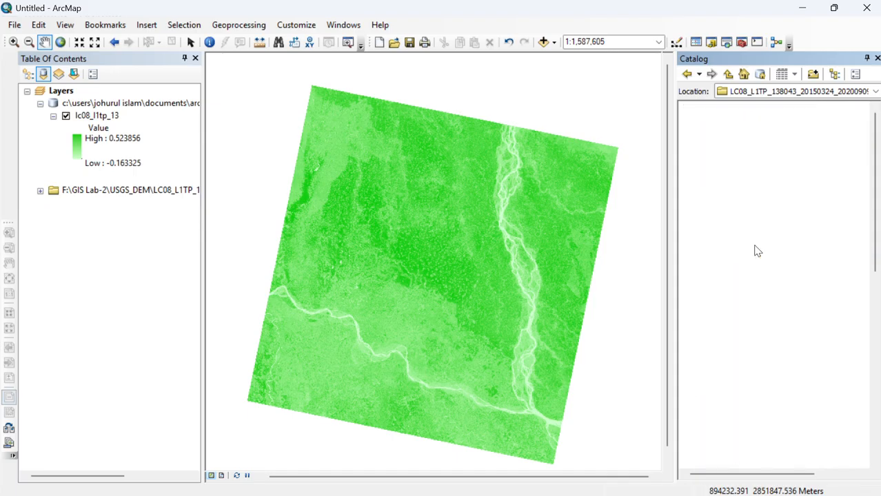
click(766, 260)
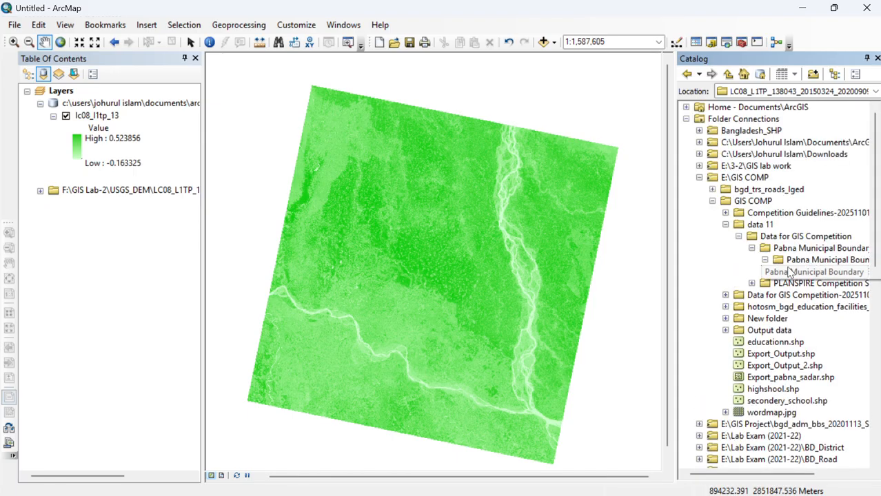
drag(786, 276, 566, 270)
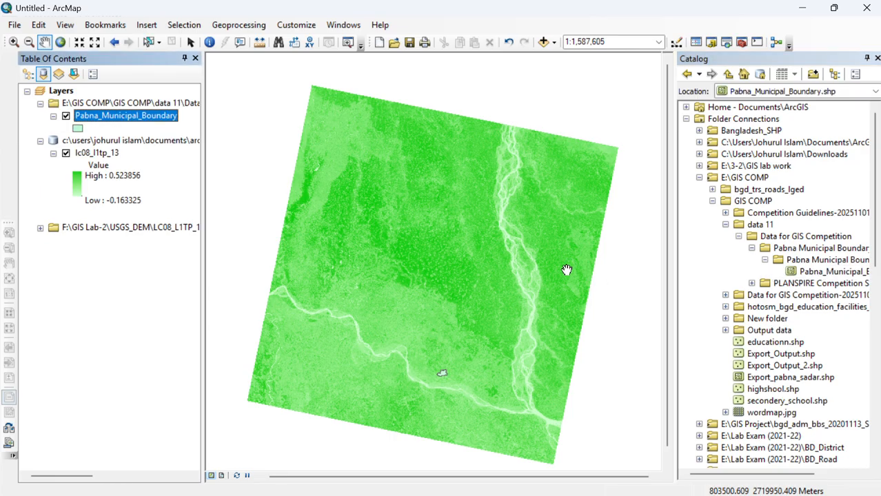
scroll(462, 366, up, 3)
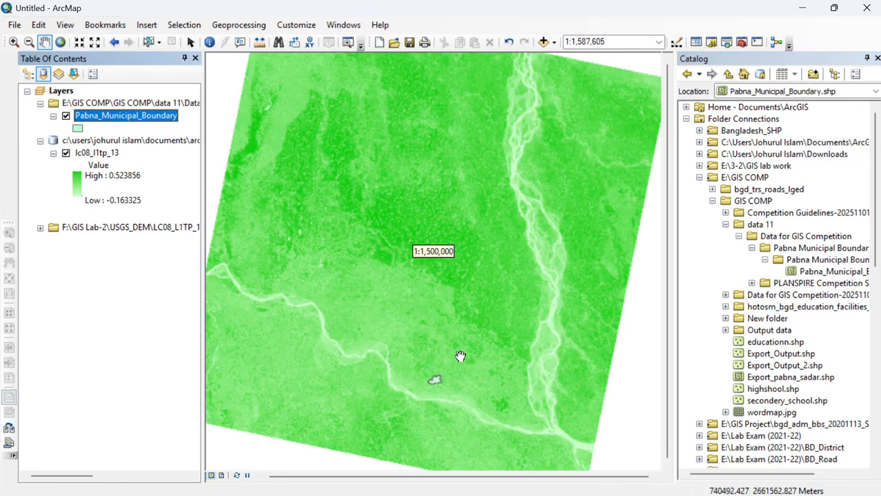
Zoom the map in on the Pabna municipal boundary and collapse the folder connections in the Catalog.
scroll(436, 390, up, 1)
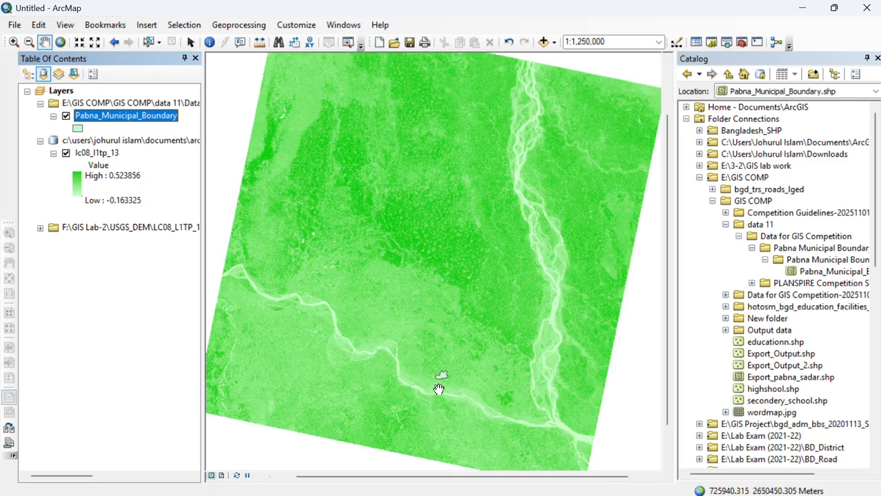
drag(454, 387, 474, 282)
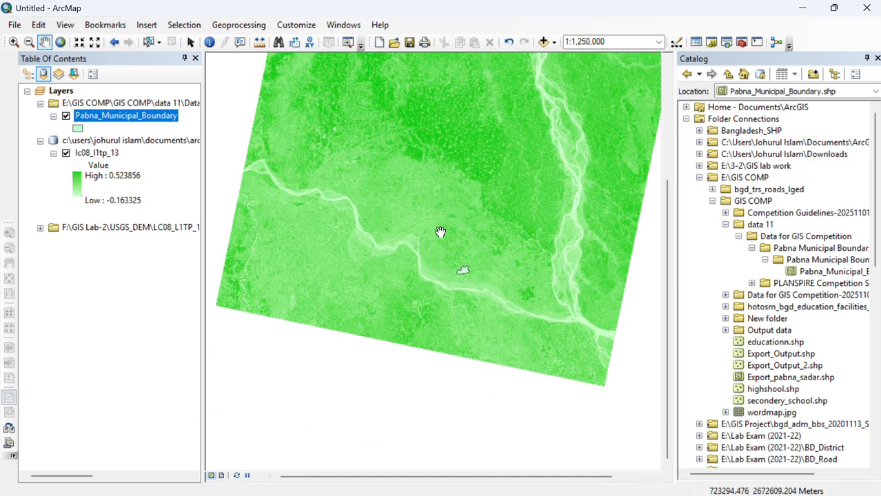
click(13, 42)
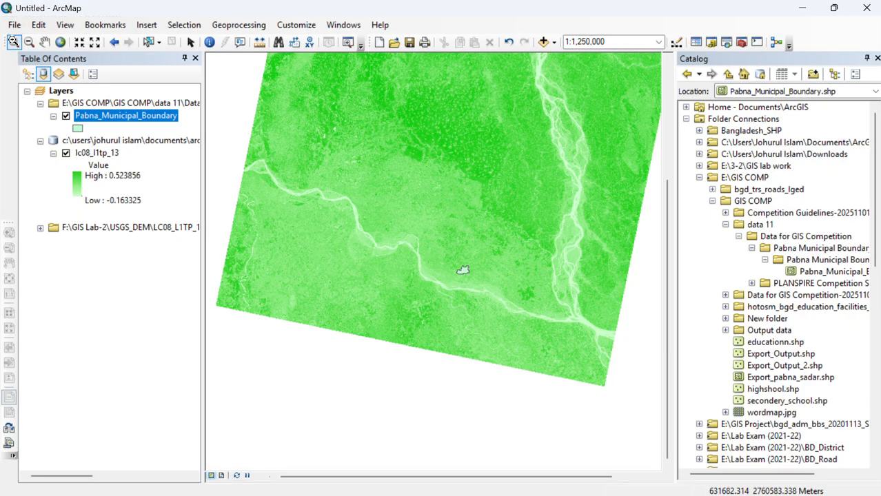
drag(431, 248, 520, 310)
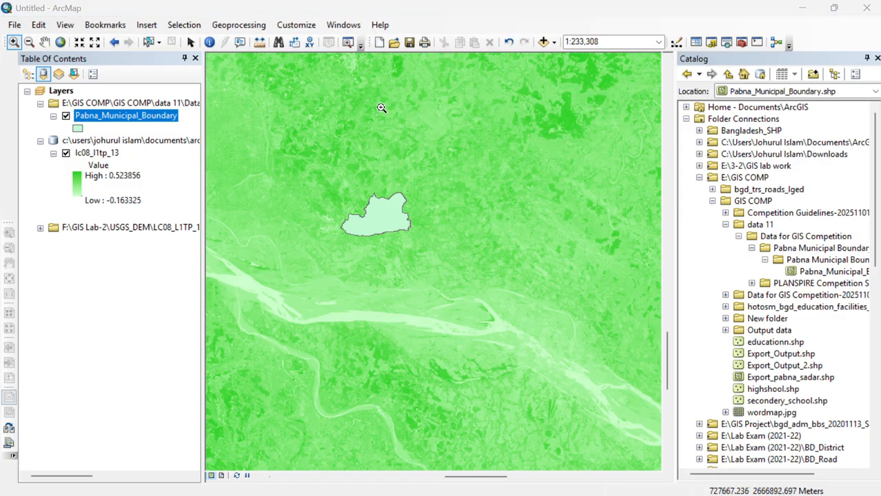
click(687, 120)
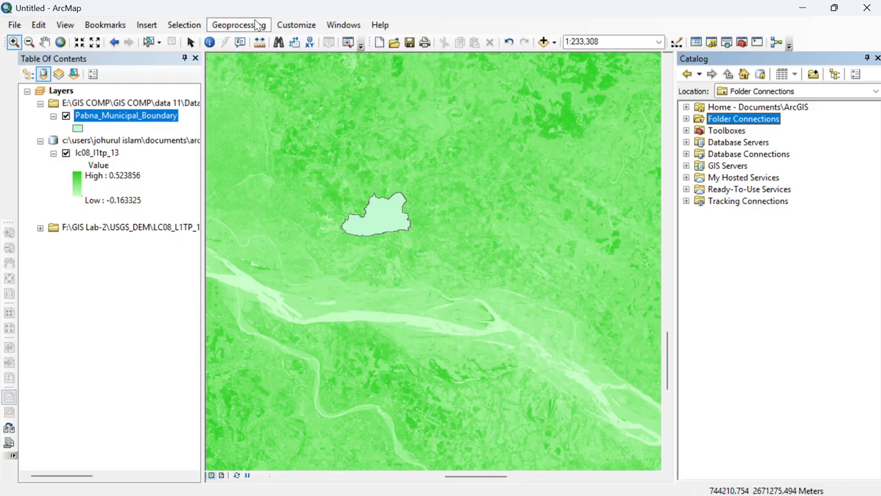
click(214, 26)
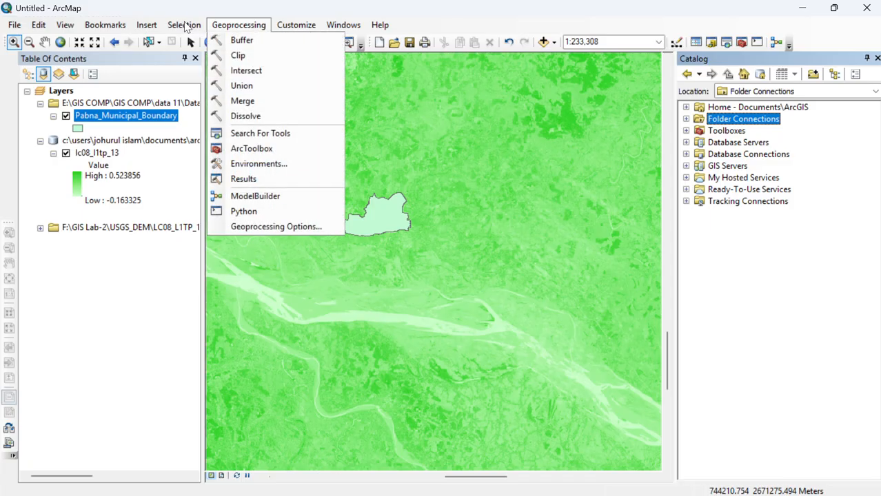
click(190, 25)
click(193, 25)
click(195, 26)
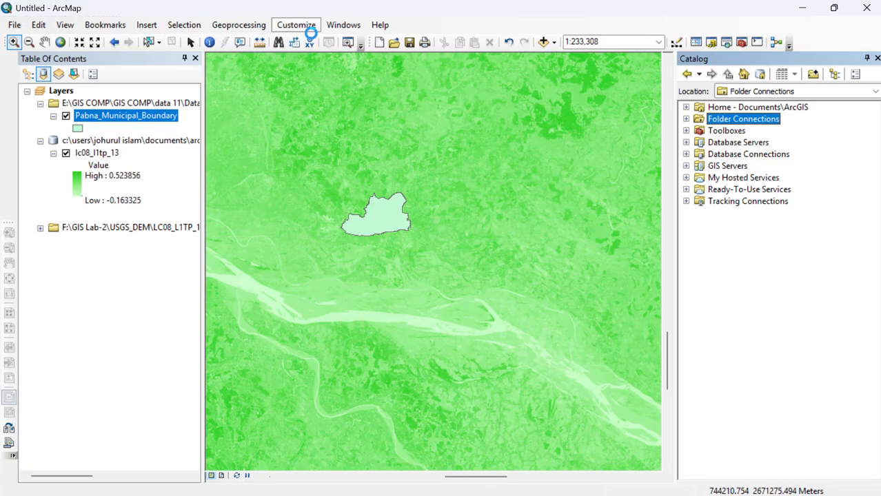
click(303, 28)
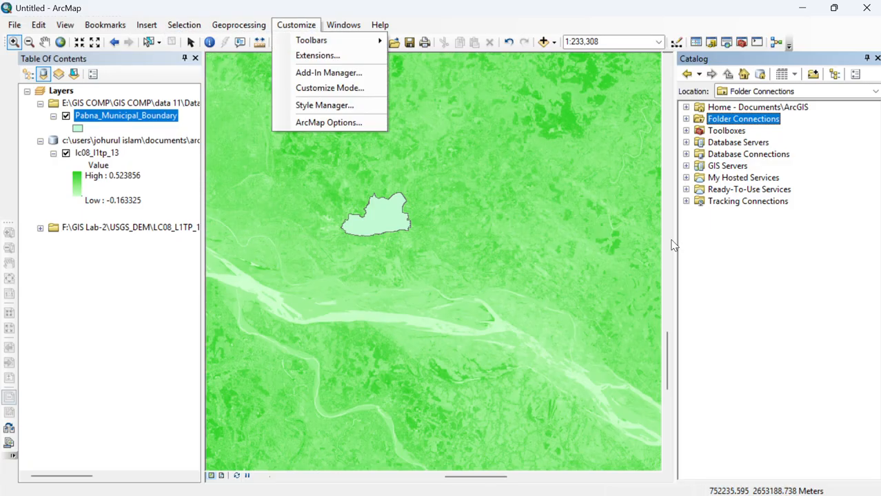
click(728, 243)
Show ArcToolbox and open the Extract by Mask tool from the Spatial Analyst extraction tools.
click(742, 42)
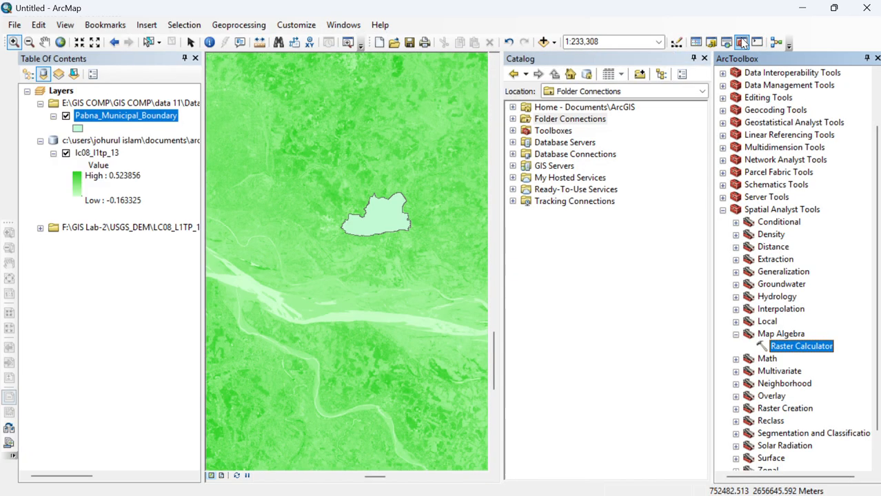
click(735, 260)
double_click(788, 297)
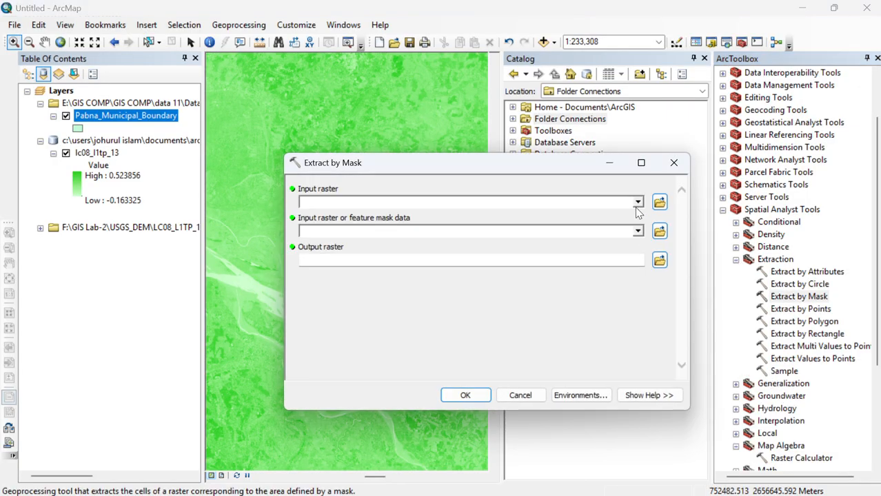
Choose lc08_l1tp_13 as the input raster and Pabna_Municipal_Boundary as the feature mask for Extract by Mask.
click(638, 202)
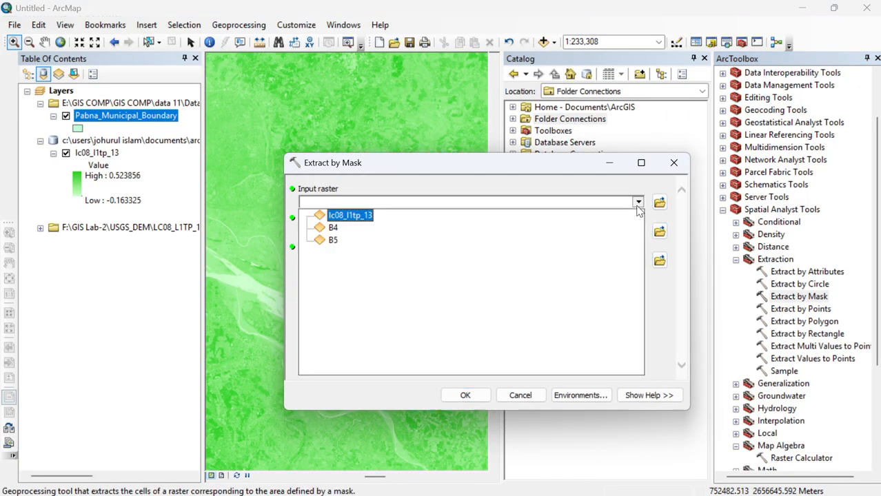
click(351, 216)
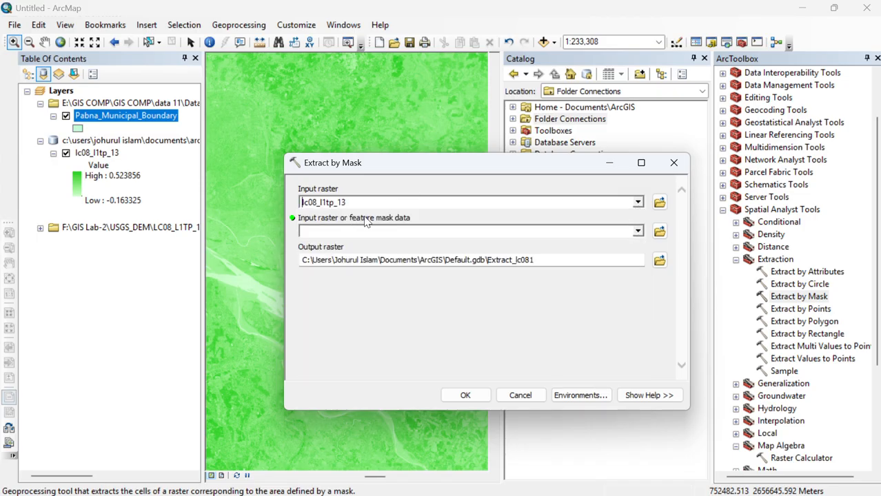
click(638, 232)
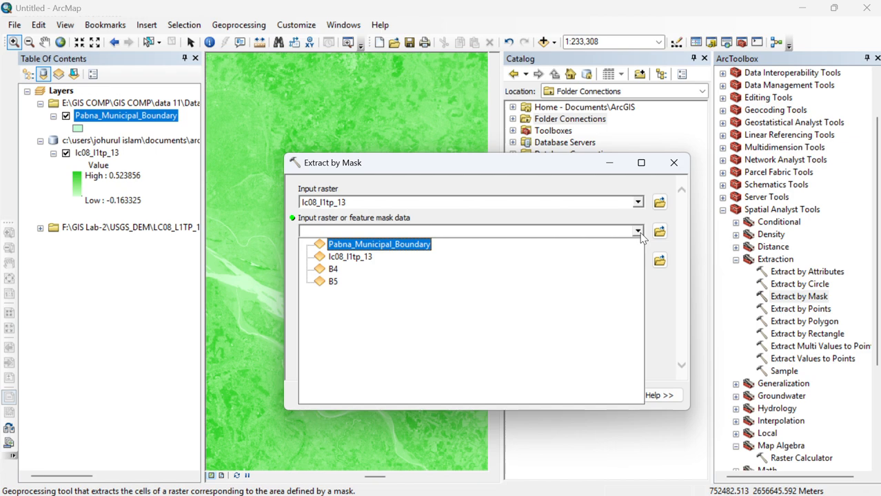
click(386, 245)
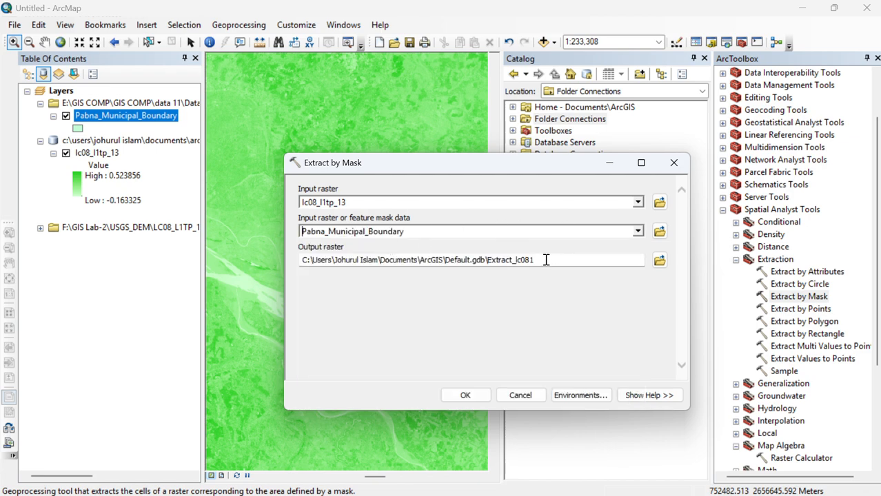
Rename the output raster in the default geodatabase as NDVI_2020_Pabna.
drag(545, 260, 502, 260)
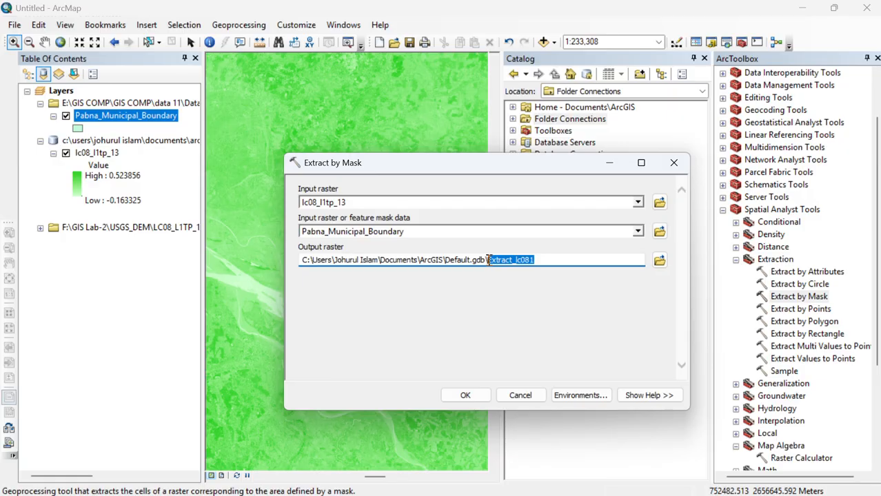
key(BackSpace)
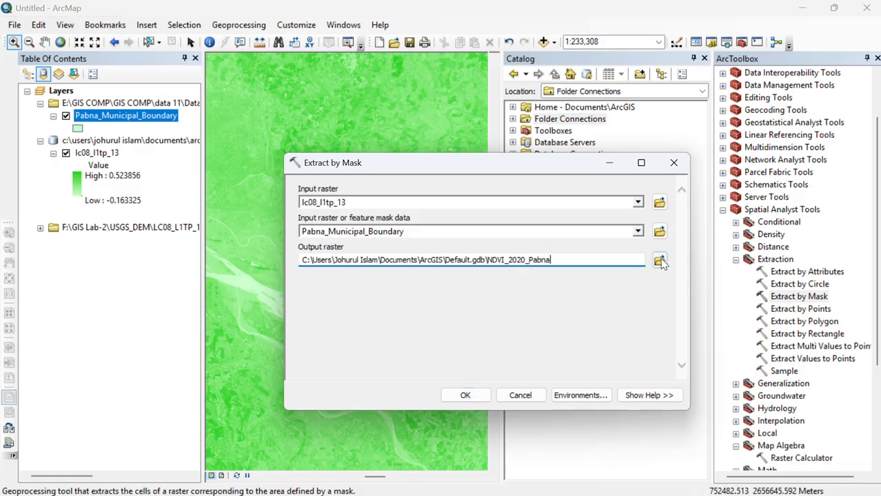
drag(567, 262, 487, 259)
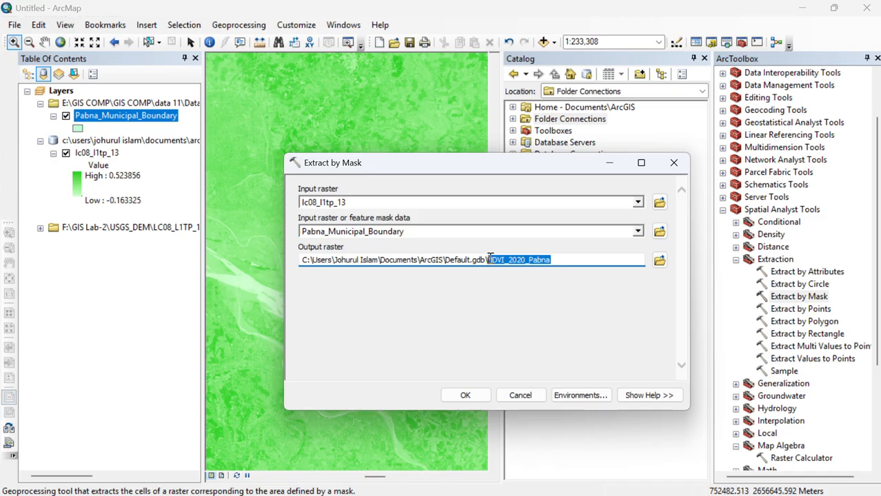
click(558, 259)
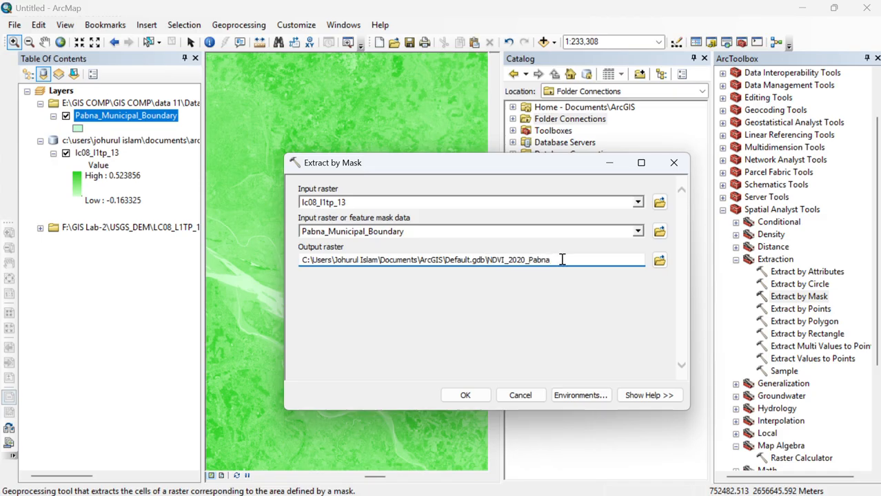
Connect to the folder F:\GIS Lab-2\USGS_DEM\NDVI_ALL while choosing the output raster's location.
click(660, 260)
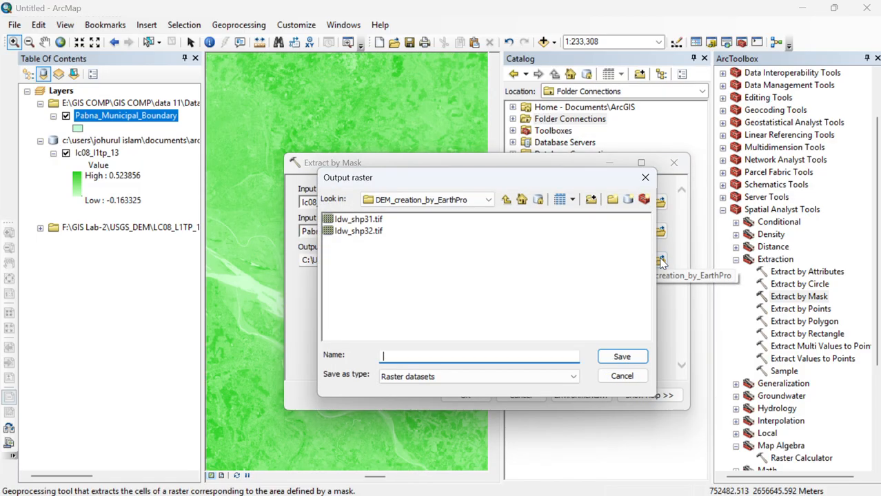
click(480, 199)
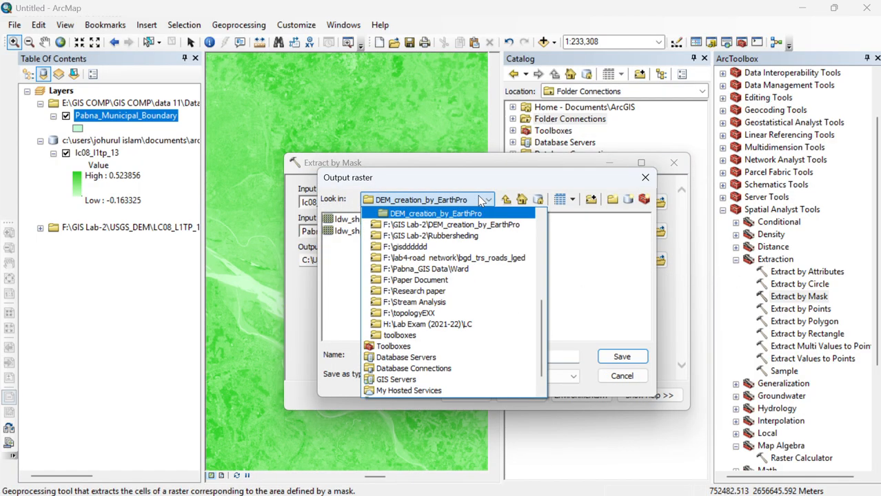
click(434, 225)
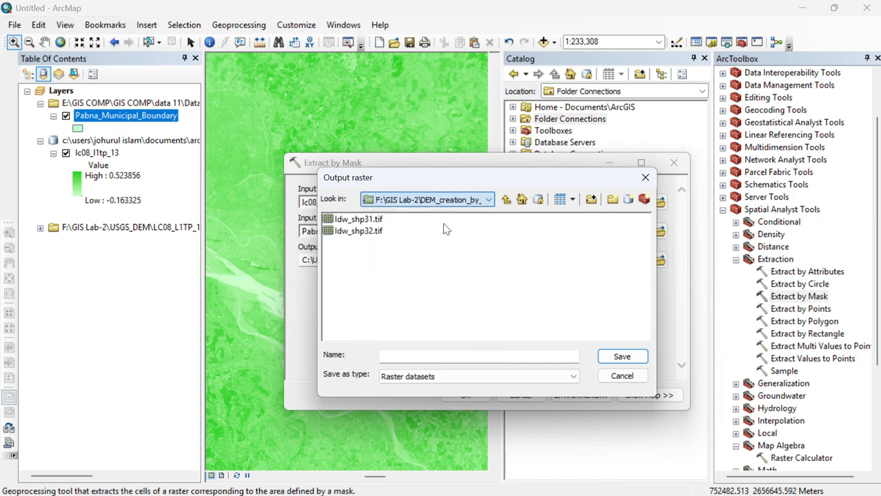
click(591, 199)
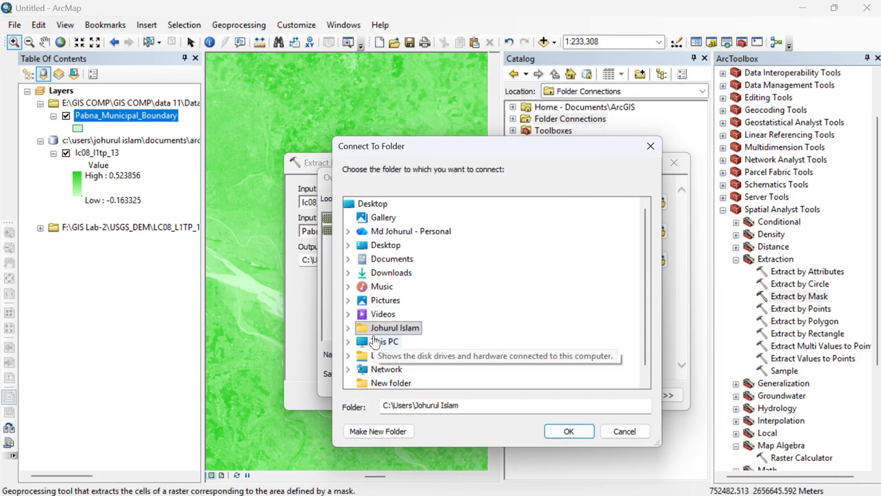
double_click(380, 341)
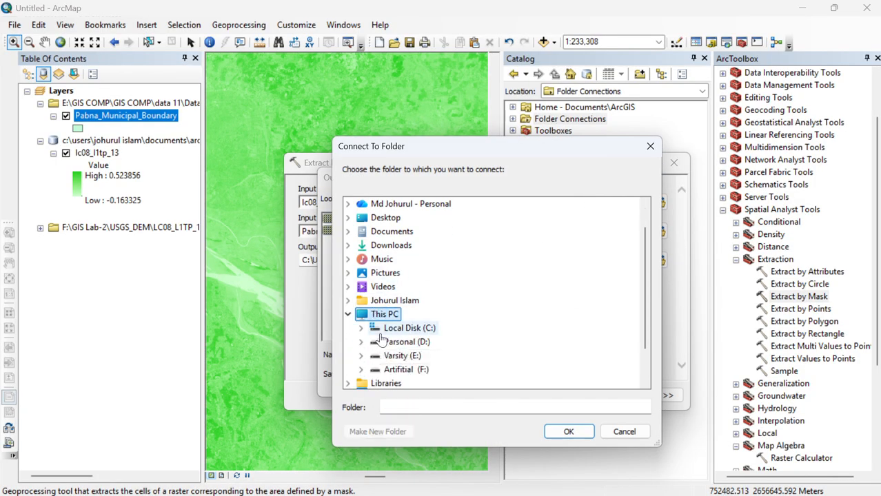
double_click(396, 370)
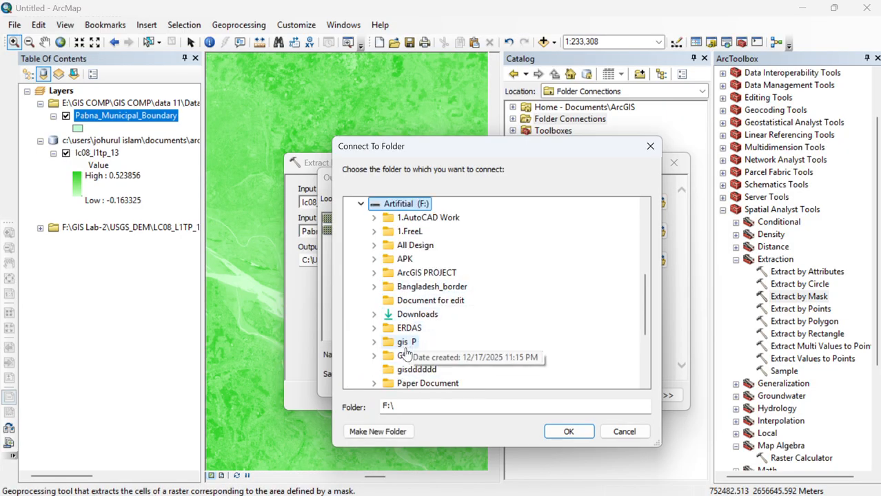
double_click(409, 355)
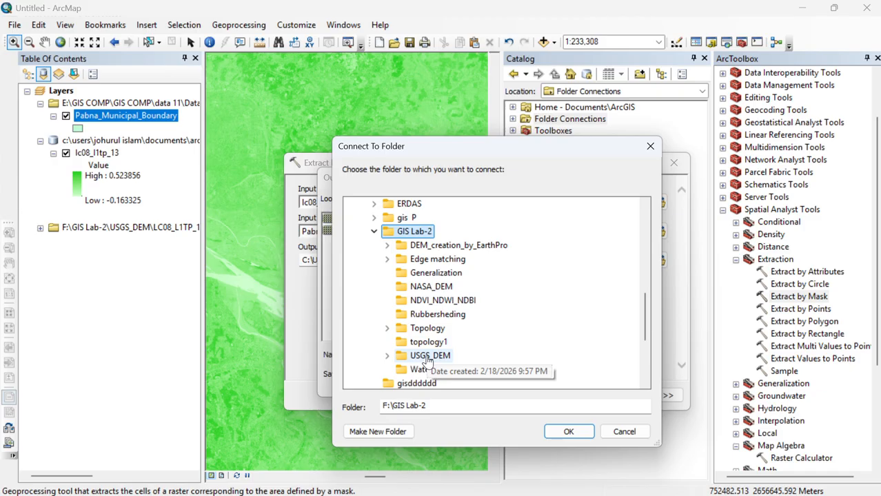
double_click(422, 355)
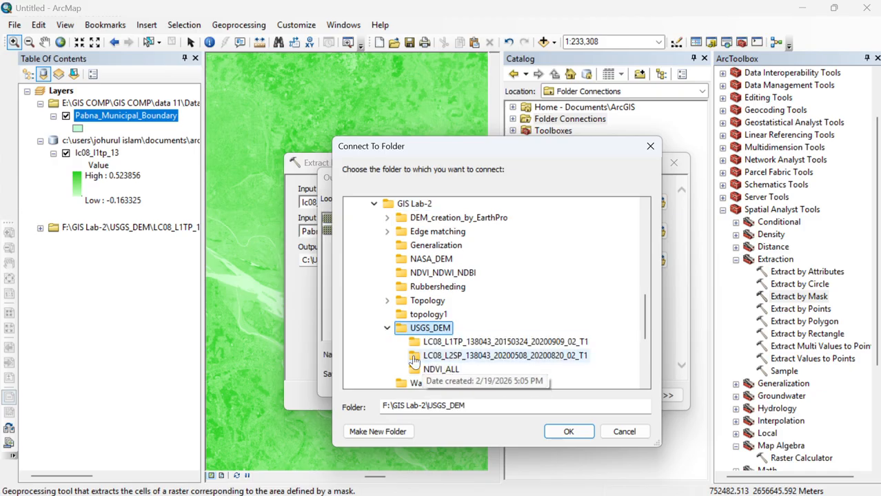
click(444, 370)
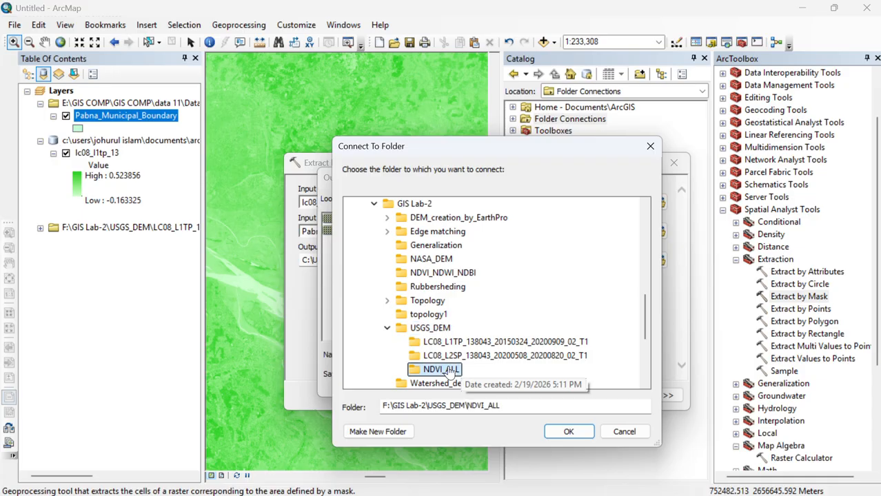
click(565, 433)
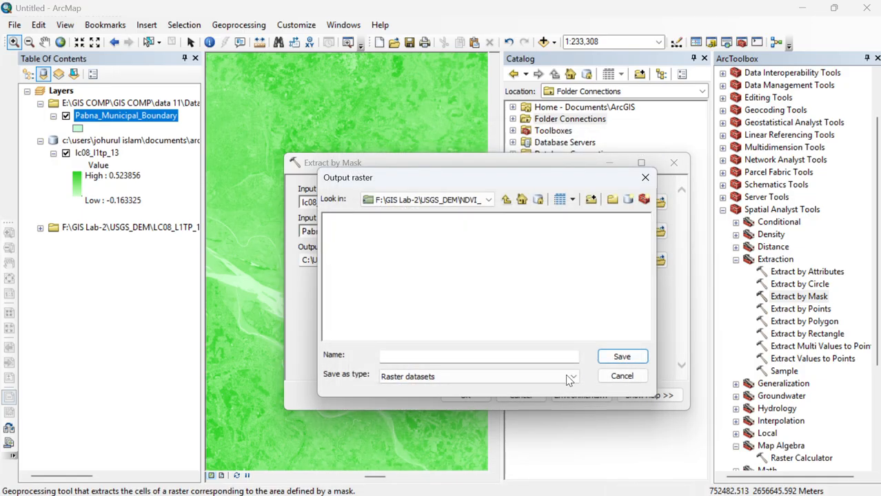
Name the output raster NDVI_2020_Pabna in the NDVI_ALL folder and try to run Extract by Mask.
click(537, 357)
text(NDVI_2020_Pabna)
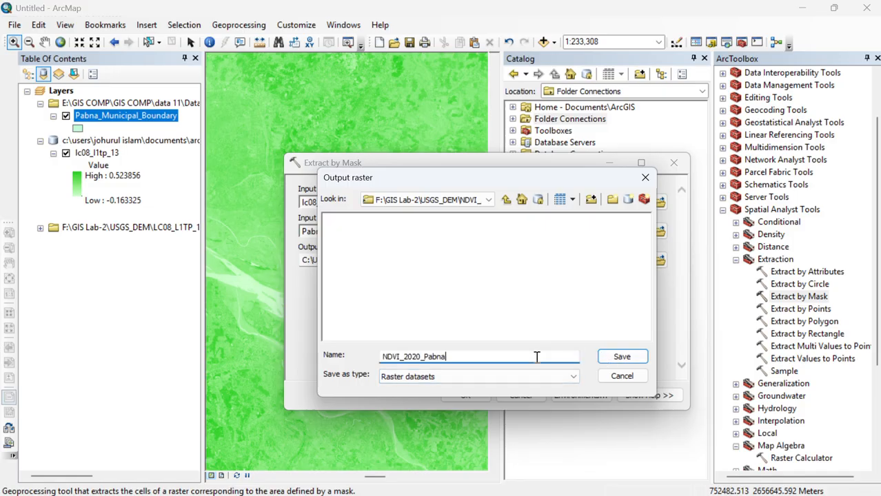
click(633, 356)
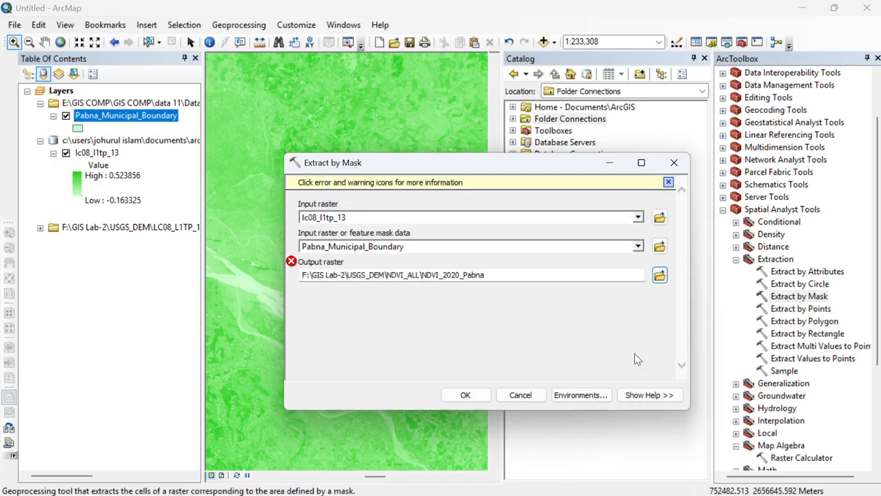
click(466, 393)
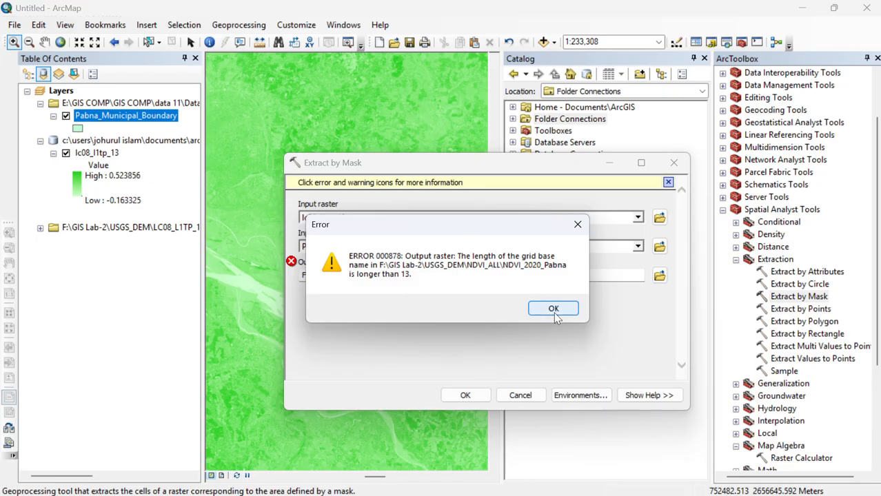
click(554, 309)
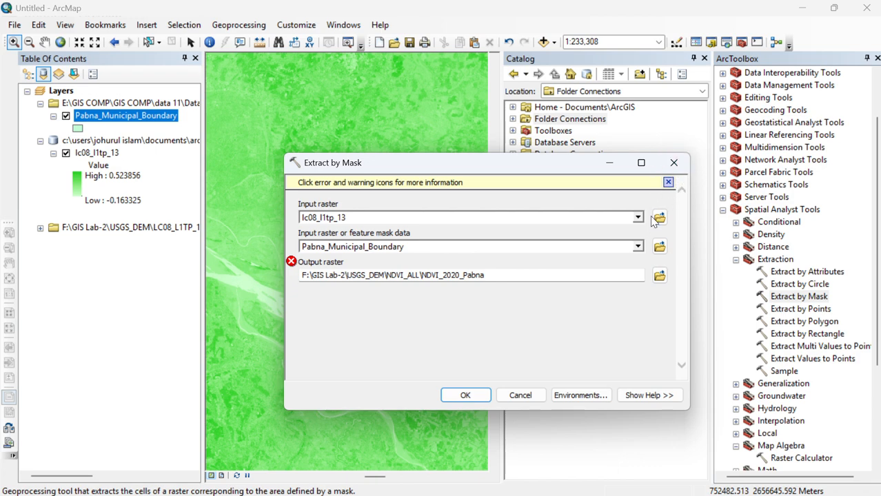
click(657, 276)
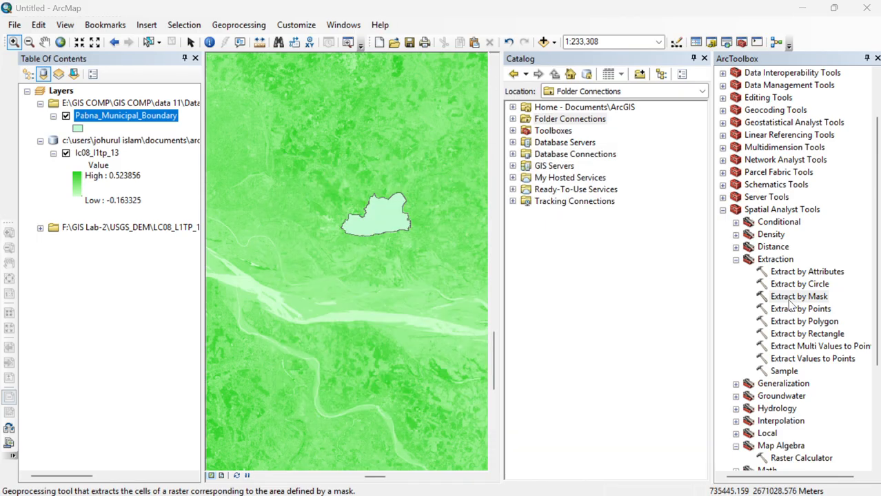
Set up Extract by Mask with lc08_l1tp_13 as the input raster and Pabna_Municipal_Boundary as the feature mask.
double_click(799, 296)
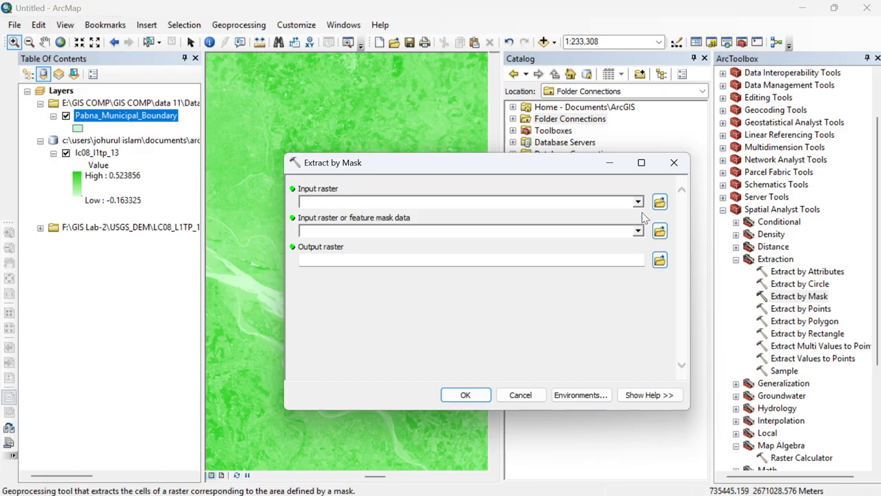
click(638, 202)
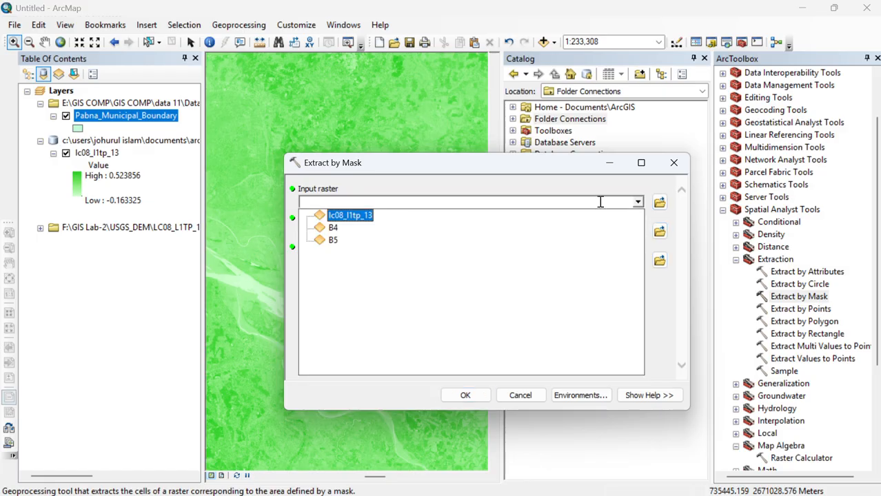
click(368, 217)
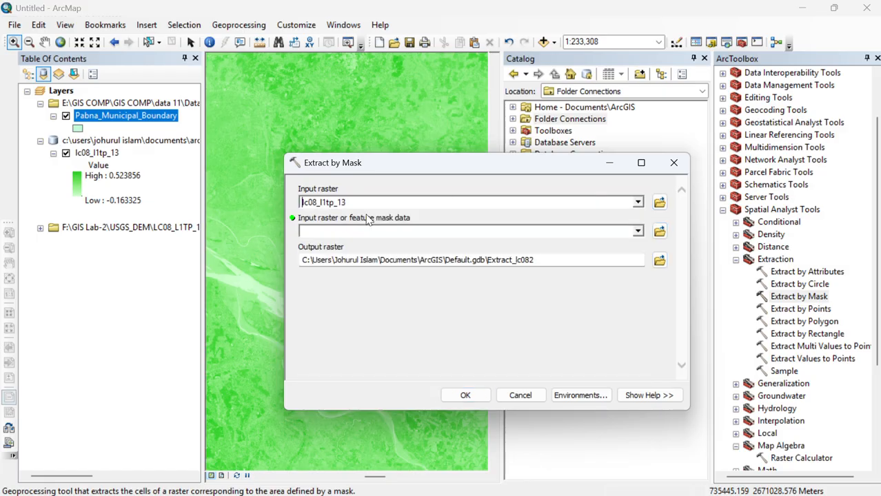
click(638, 232)
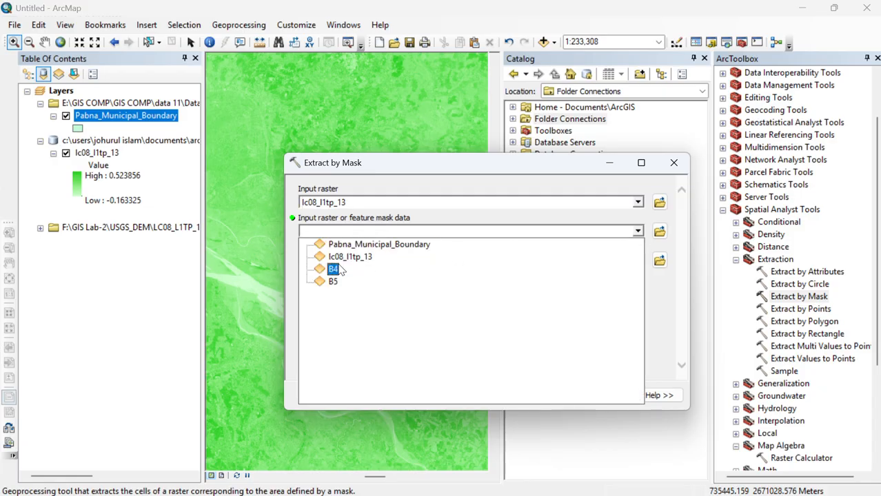
click(404, 246)
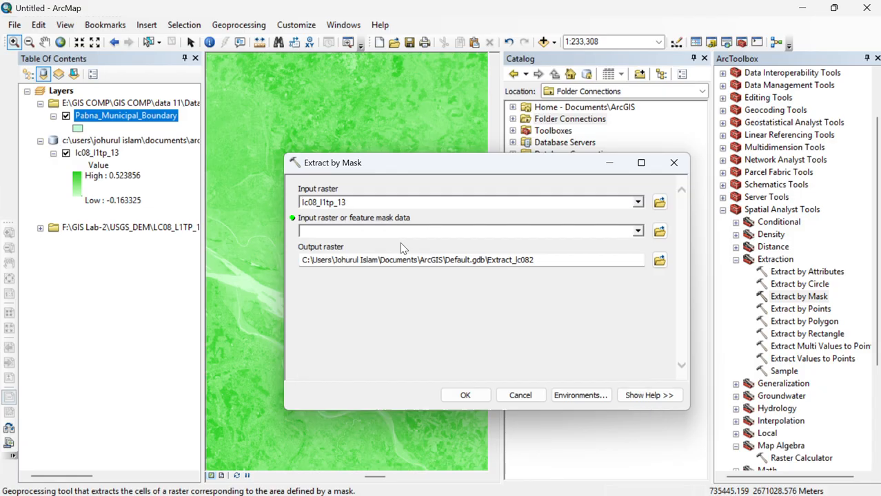
Name the output raster NDVI_2020_Pabna in the default geodatabase and run Extract by Mask.
drag(535, 262, 488, 266)
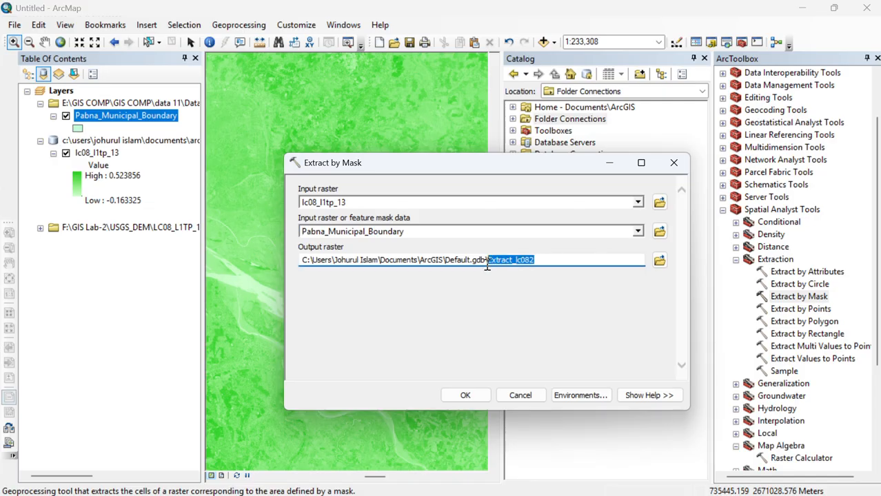
key(BackSpace)
text(NDVI_2020_Pabna)
click(467, 393)
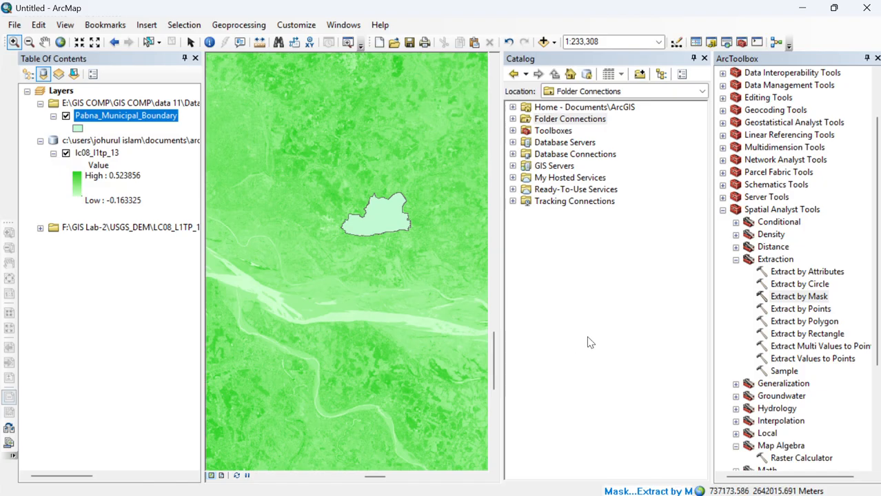
Hide the lc08_l1tp_13 and Pabna_Municipal_Boundary layers, leaving only the extracted NDVI raster displayed.
click(88, 167)
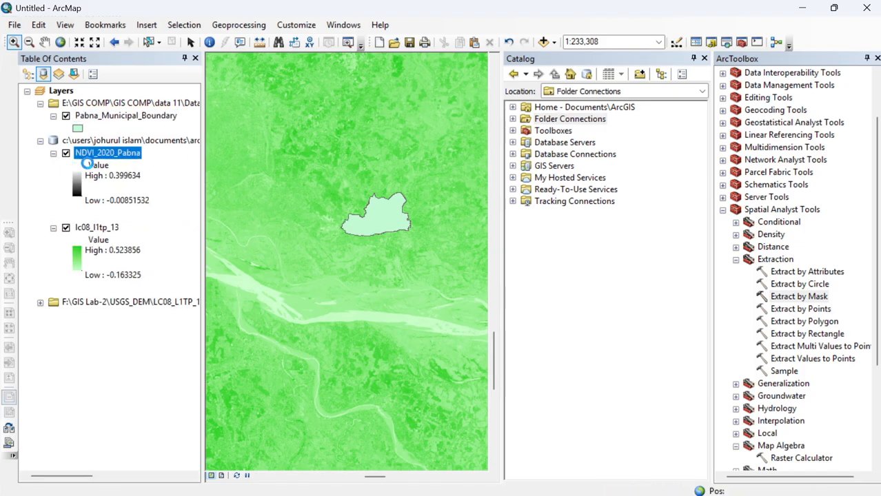
click(65, 229)
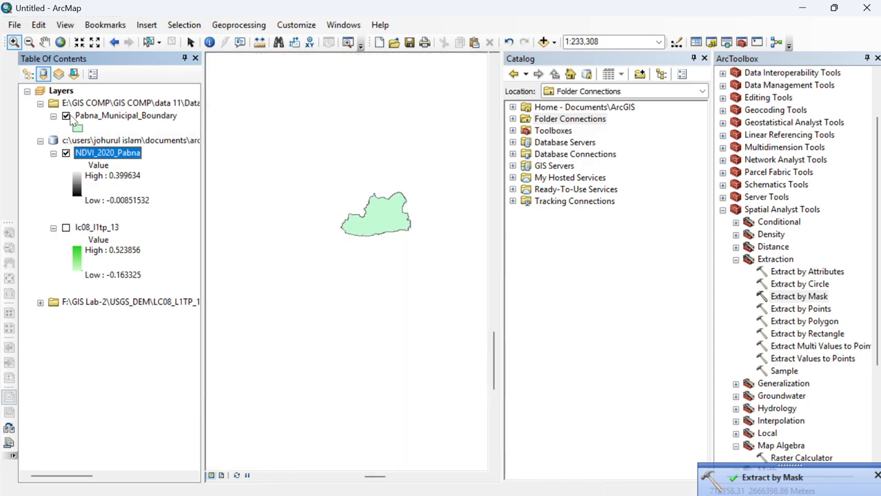
click(66, 116)
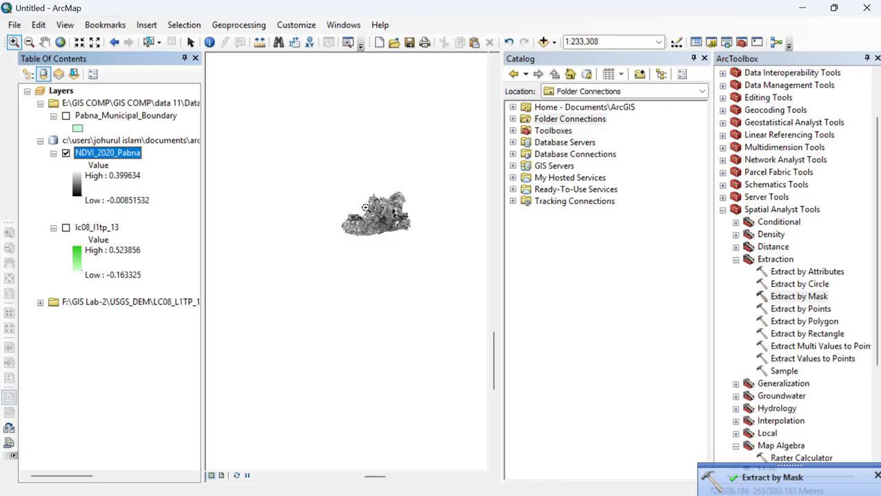
Close the Catalog and ArcToolbox windows and enlarge the extracted NDVI raster in the map.
drag(315, 189, 446, 263)
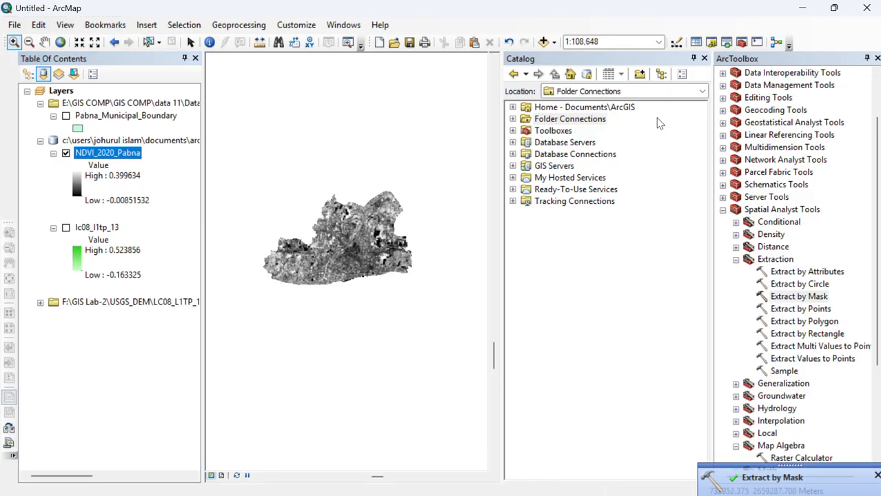
click(704, 59)
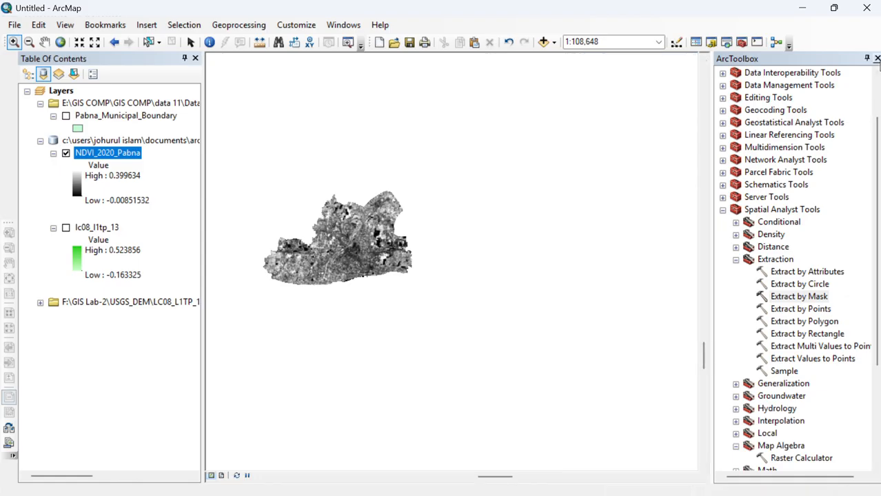
click(877, 58)
drag(236, 174, 544, 321)
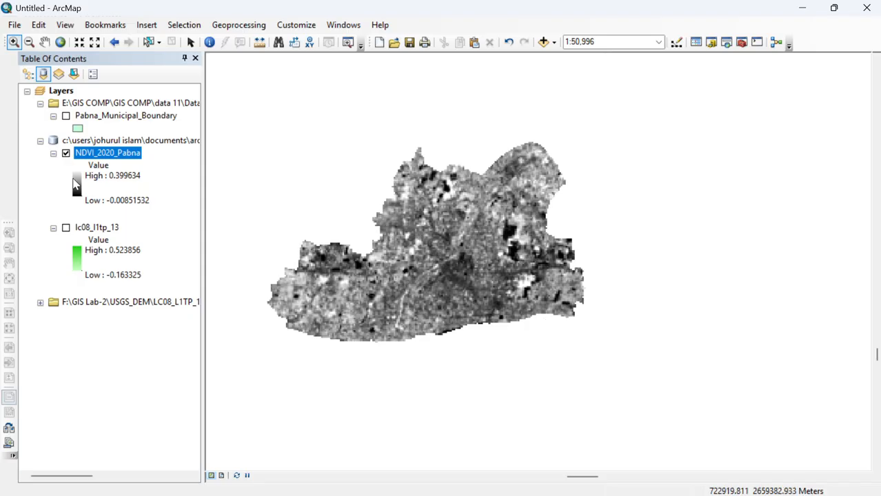
Switch the NDVI_2020_Pabna layer's symbology to Classified with five classes and the light-to-bright green color ramp.
right_click(105, 157)
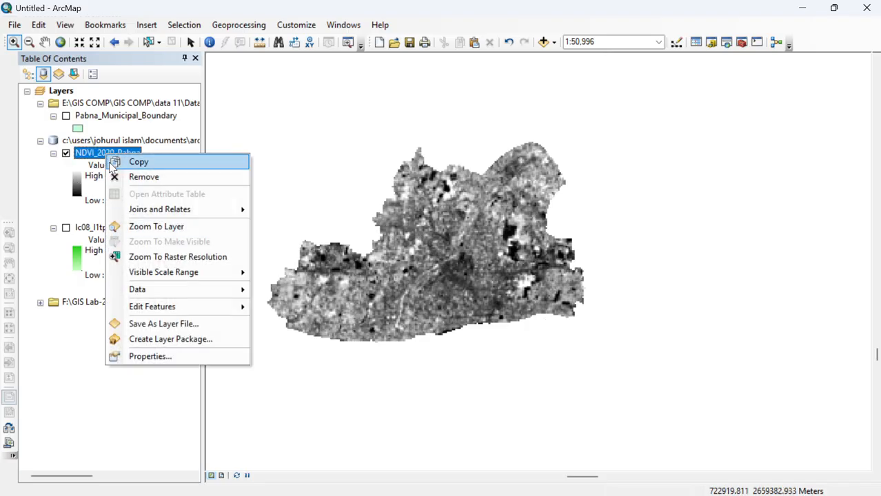
click(150, 356)
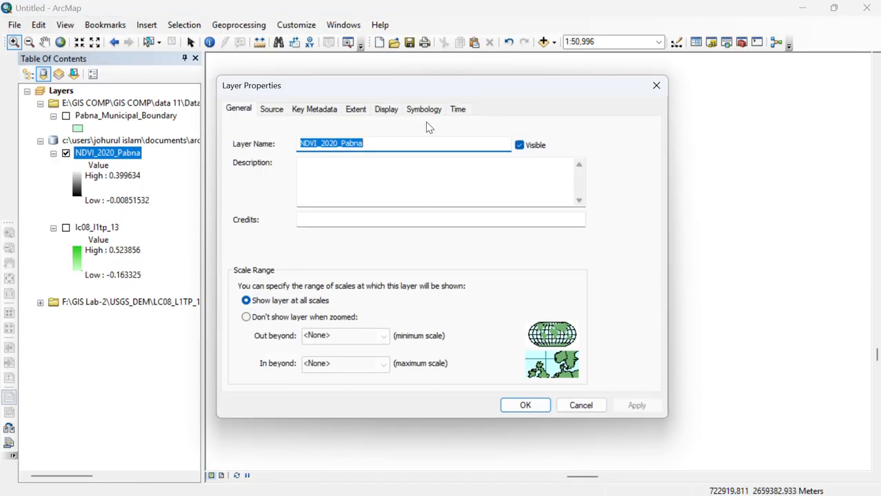
click(424, 110)
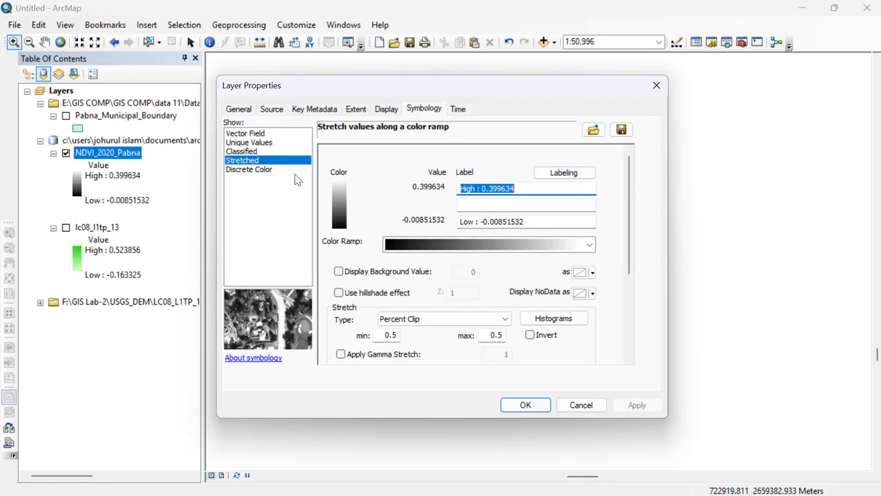
click(260, 153)
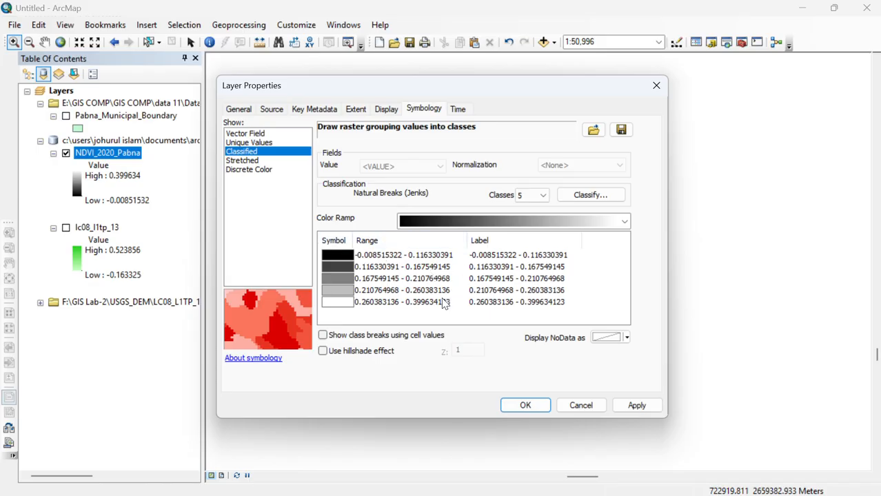
click(530, 226)
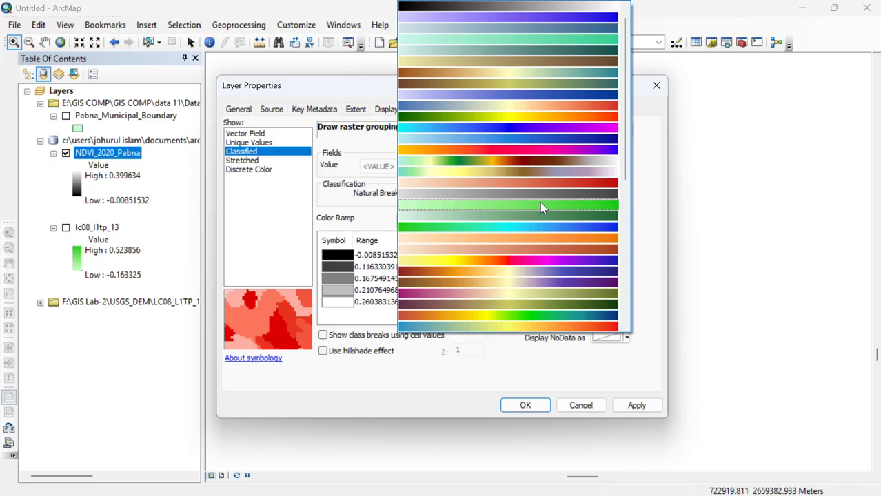
click(540, 205)
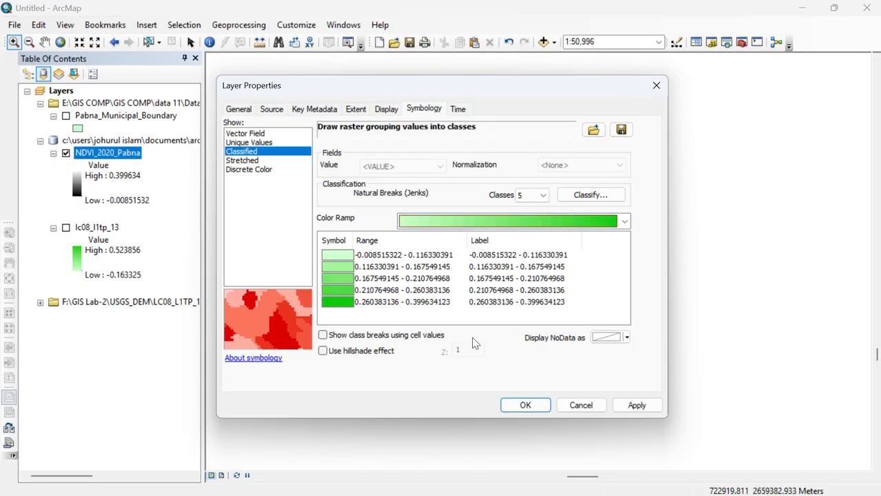
Color the lowest NDVI class white, the second class Light Apple and the third class bright green.
double_click(337, 256)
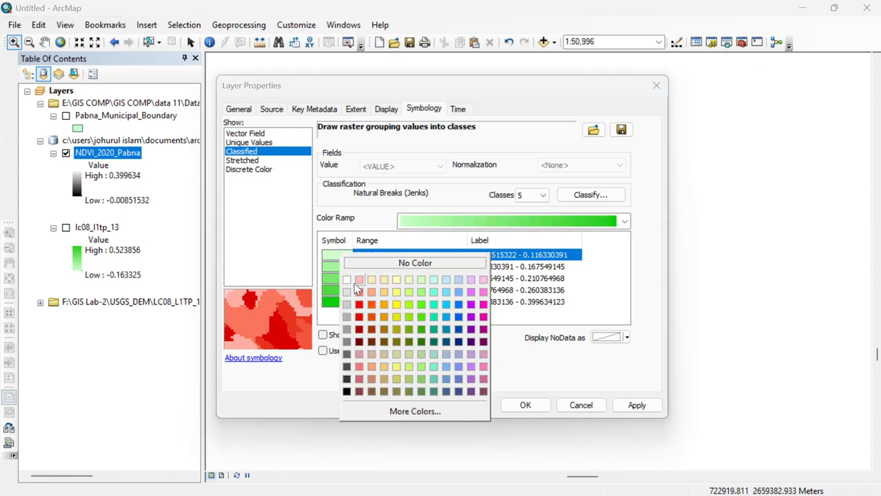
click(349, 284)
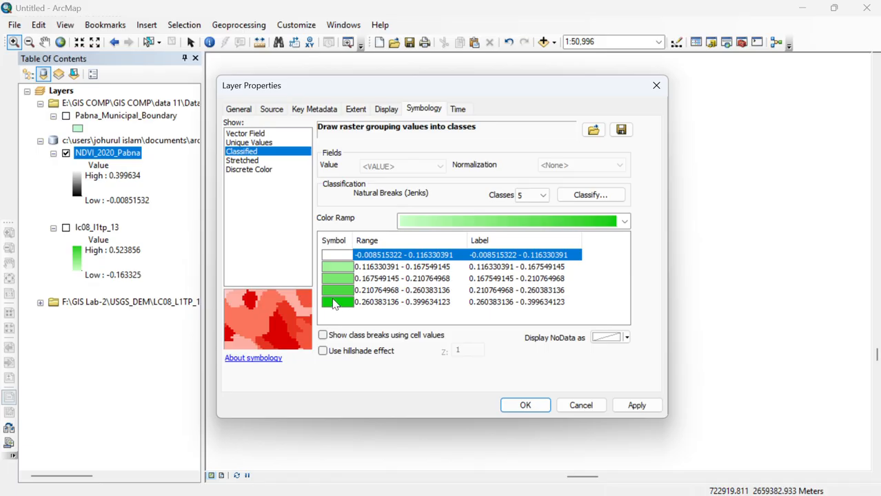
double_click(343, 266)
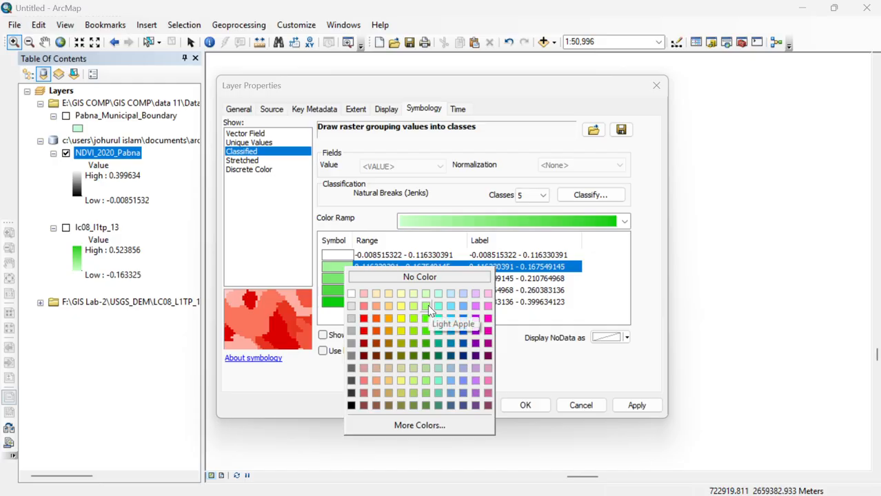
click(428, 306)
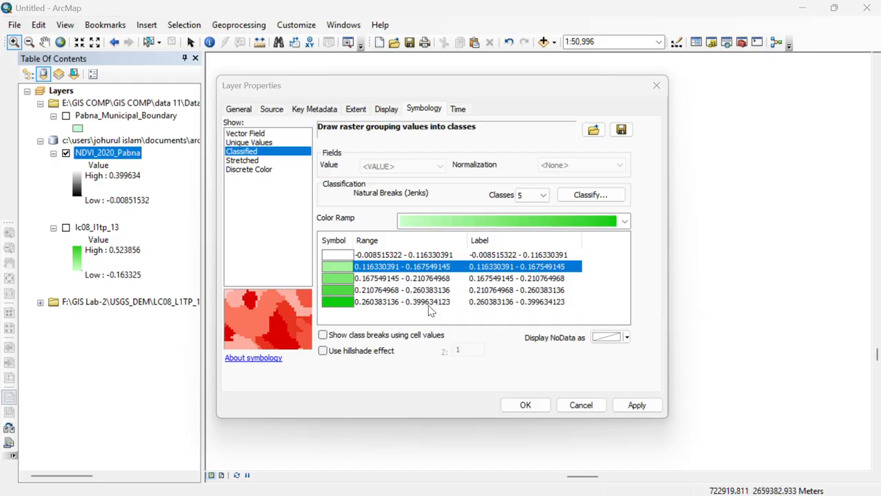
double_click(341, 281)
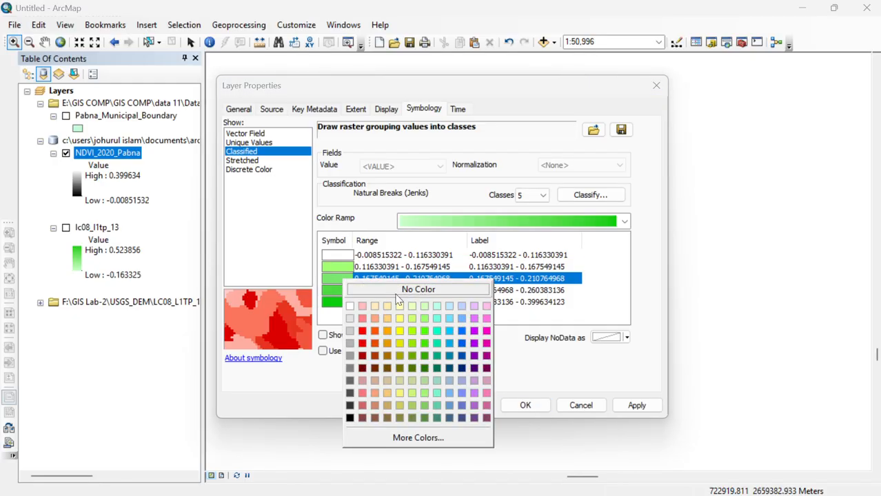
click(426, 339)
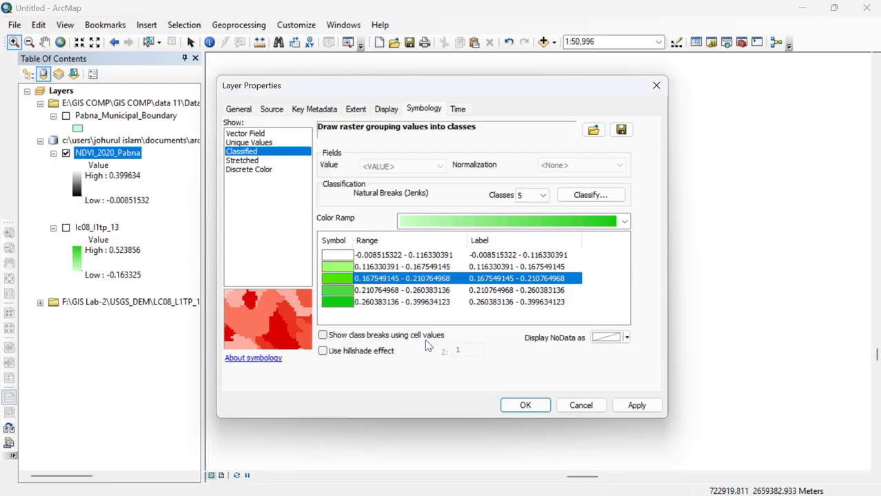
Color the fourth NDVI class dark teal green and the highest class dark olive green.
click(345, 292)
click(344, 292)
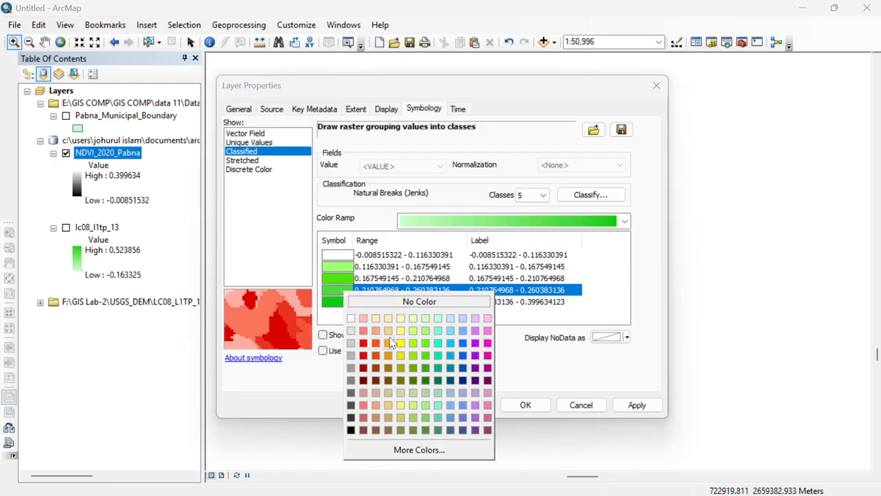
click(436, 381)
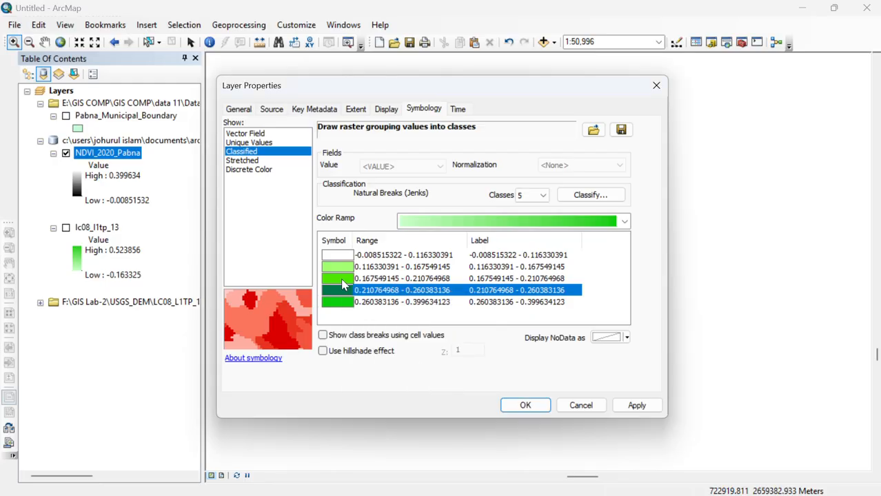
click(338, 305)
click(339, 305)
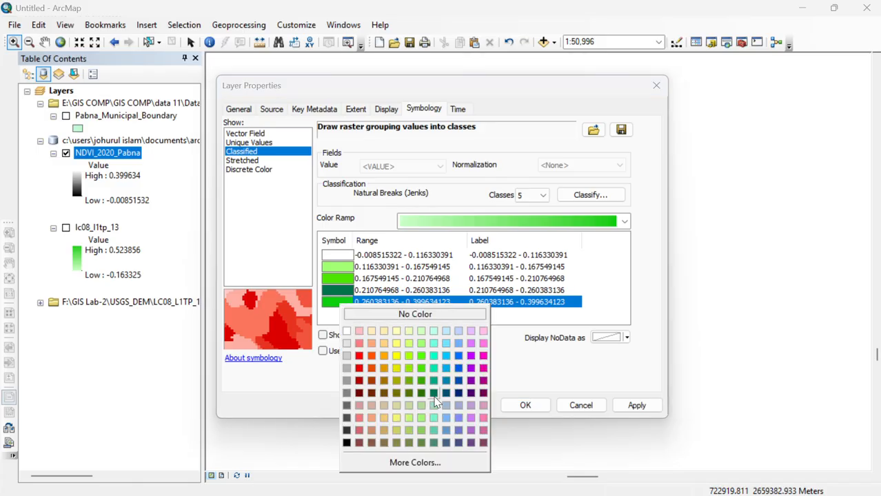
click(409, 394)
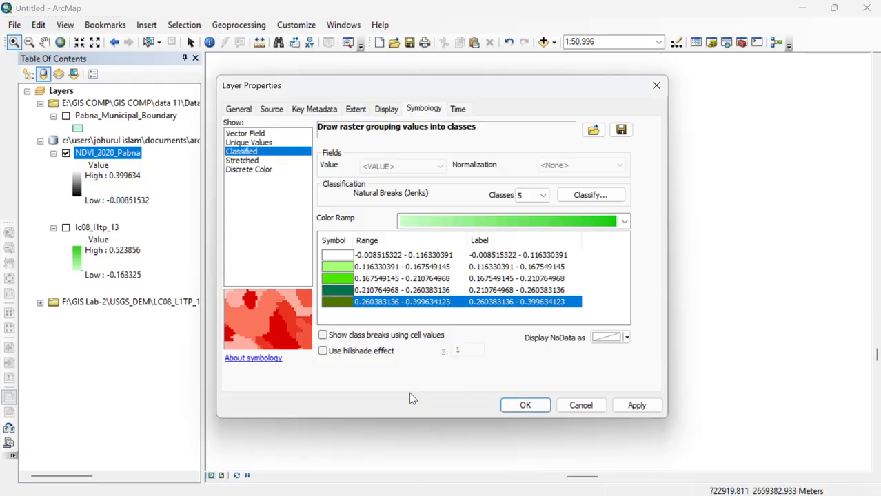
Recolor the highest NDVI class dark teal green and the fourth class medium-dark green, and apply the symbology.
click(340, 304)
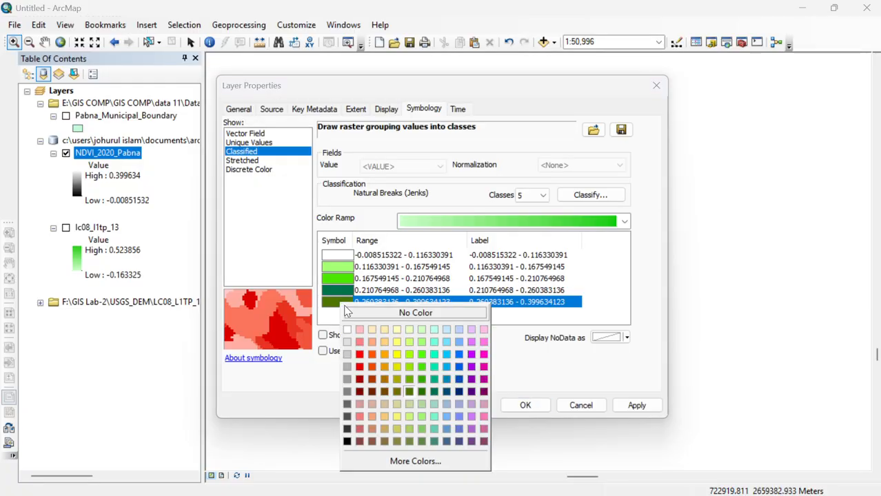
click(434, 392)
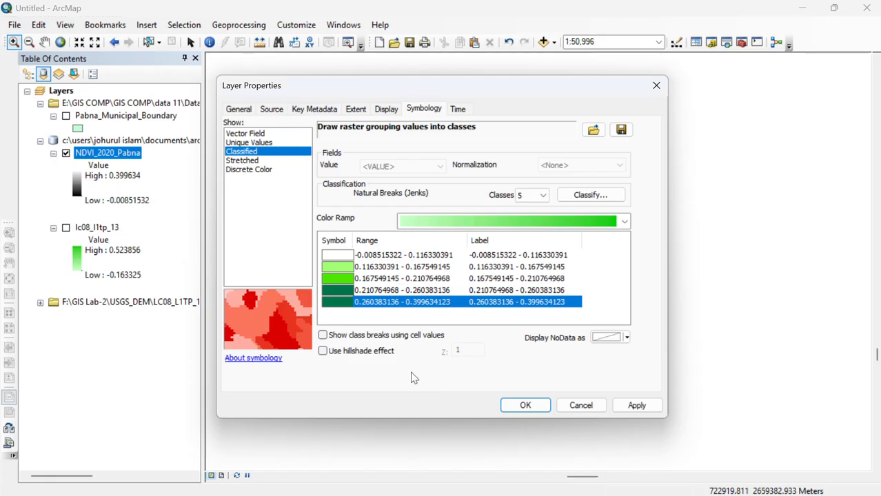
click(348, 291)
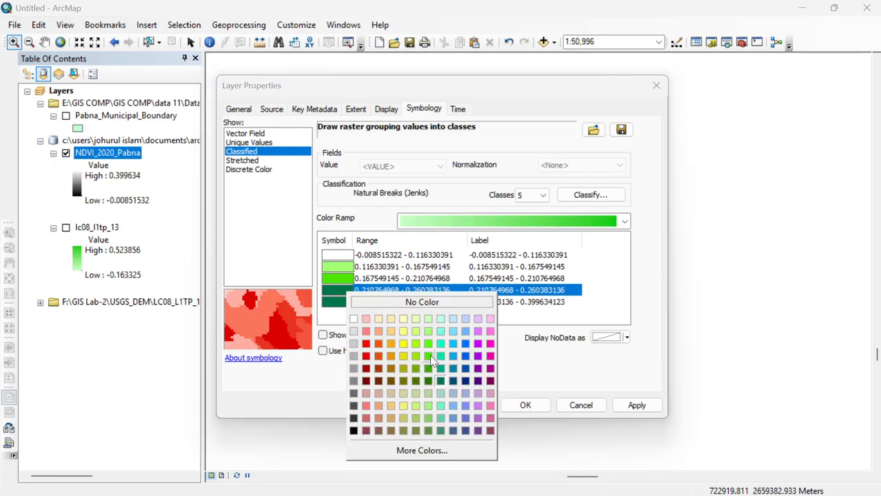
click(427, 368)
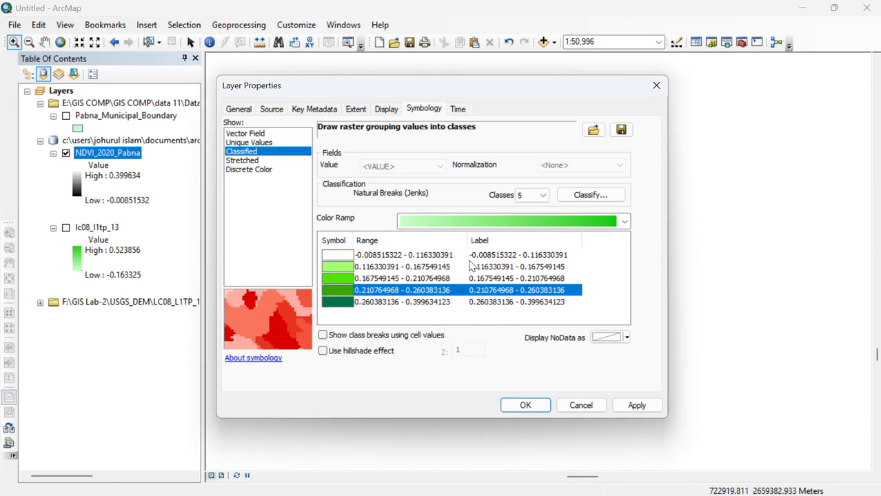
click(526, 405)
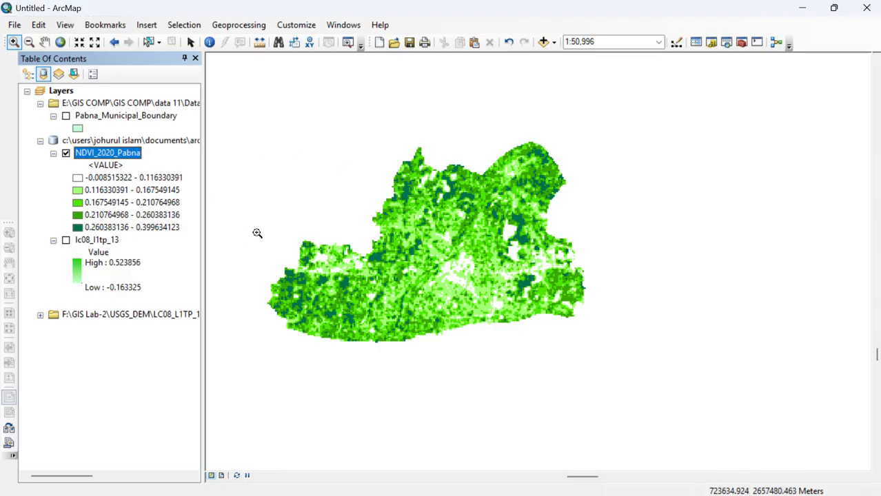
Switch the map display to layout view.
click(222, 477)
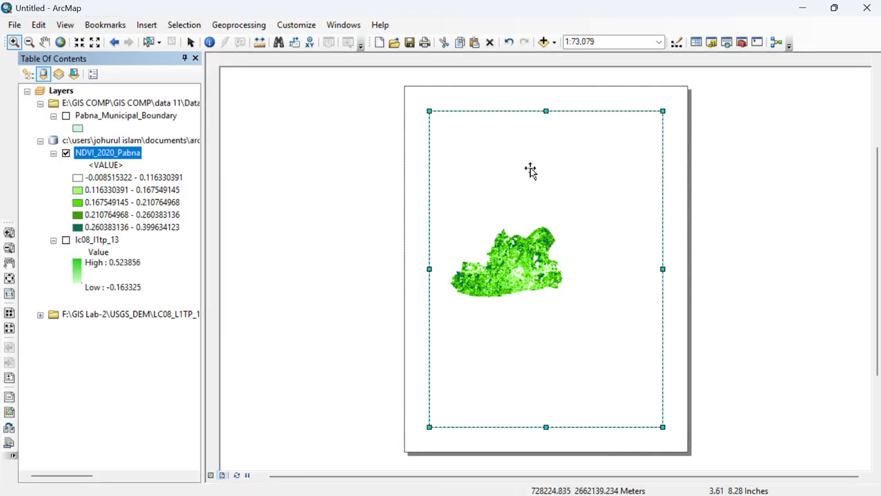
Insert the map title "NDVI 2020 of Pabna Municipality" and place it slightly below the upper edge of the data frame.
click(147, 25)
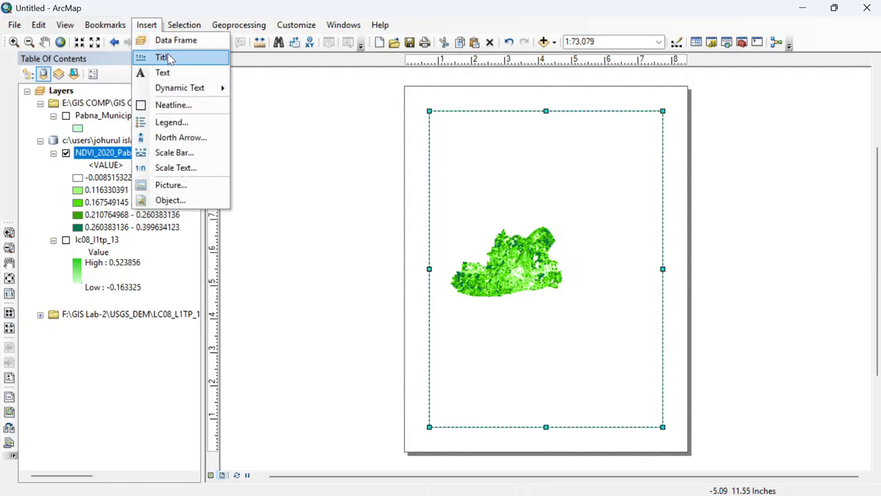
click(173, 59)
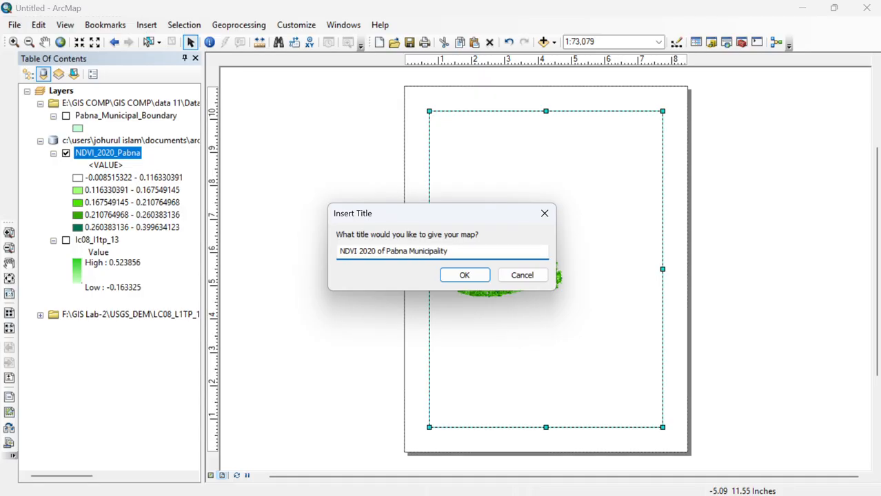
click(464, 274)
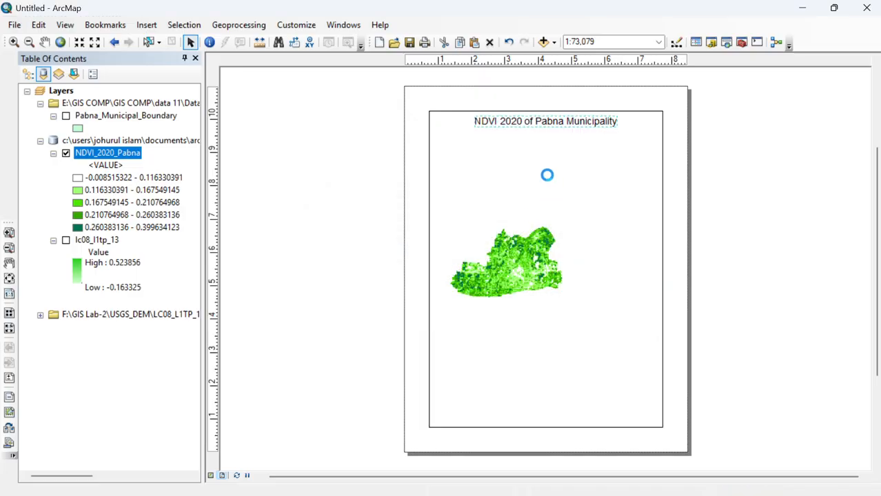
drag(536, 121, 539, 129)
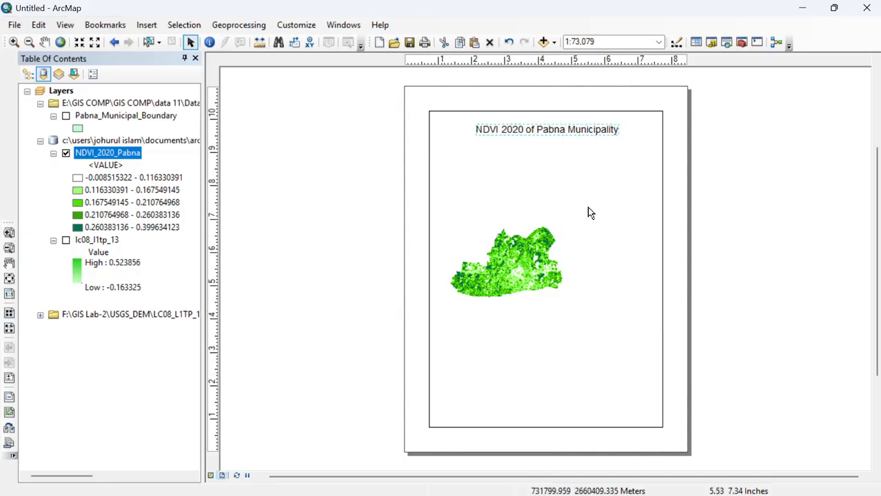
Enlarge the NDVI raster inside the data frame to a scale of about 1:38,307 so it spans the frame's width.
click(459, 111)
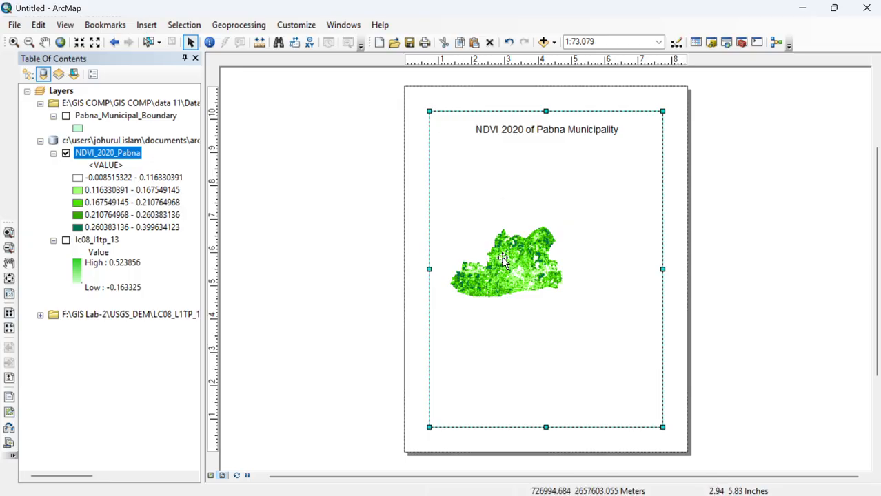
click(61, 42)
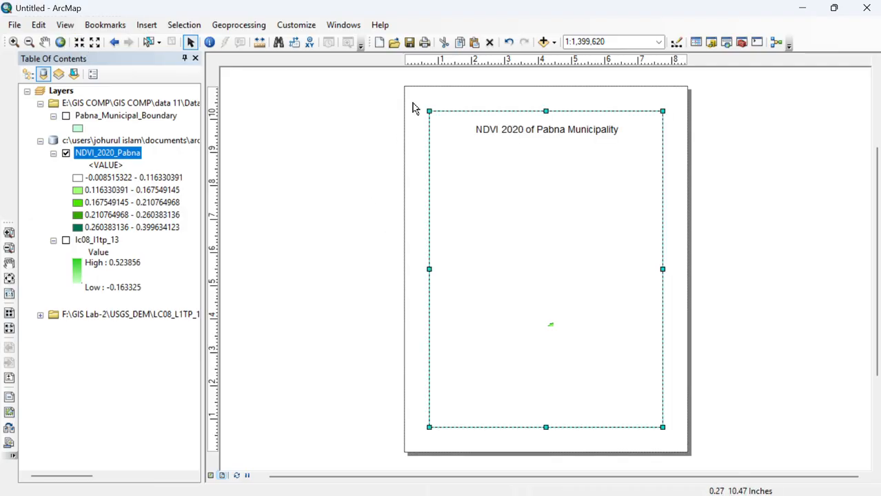
click(13, 42)
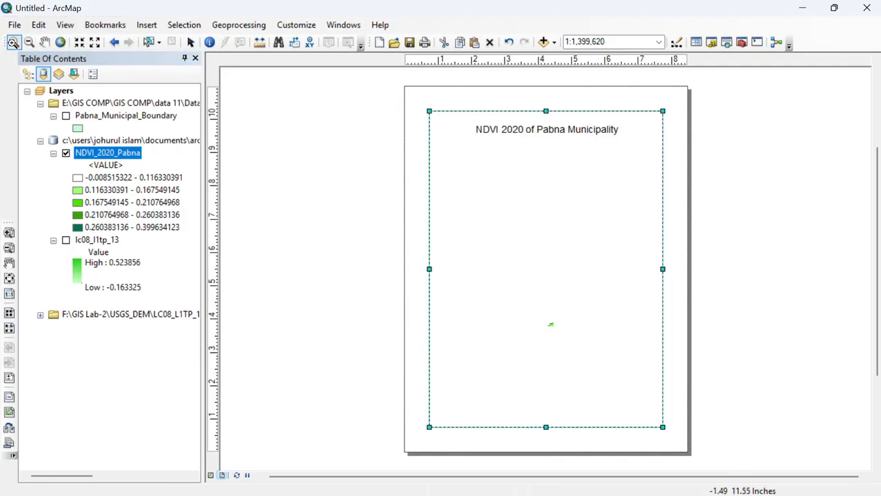
drag(543, 312, 580, 372)
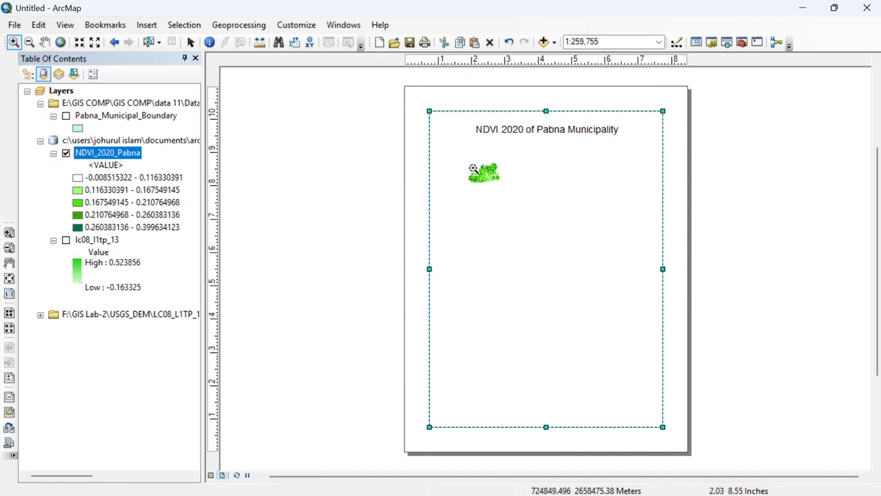
drag(456, 156, 643, 336)
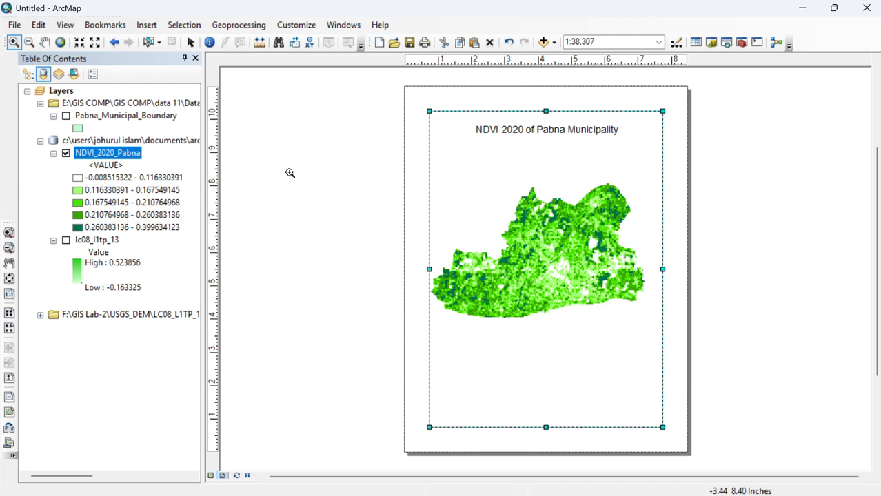
Insert a one-column legend for the NDVI_2020_Pabna layer, keeping the default title and frame settings.
click(146, 25)
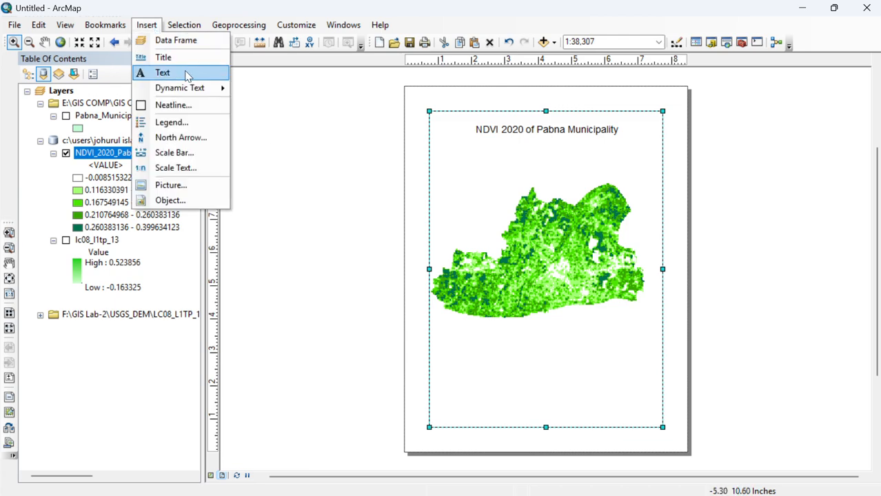
click(147, 28)
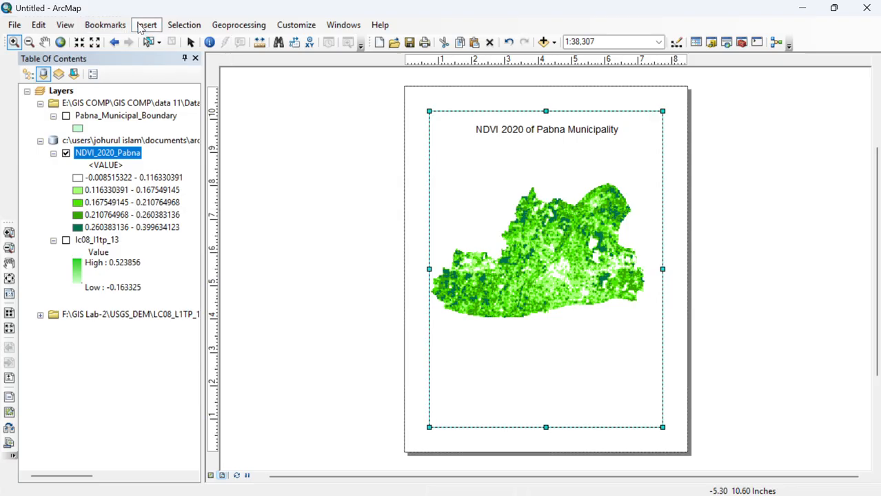
click(142, 26)
click(152, 124)
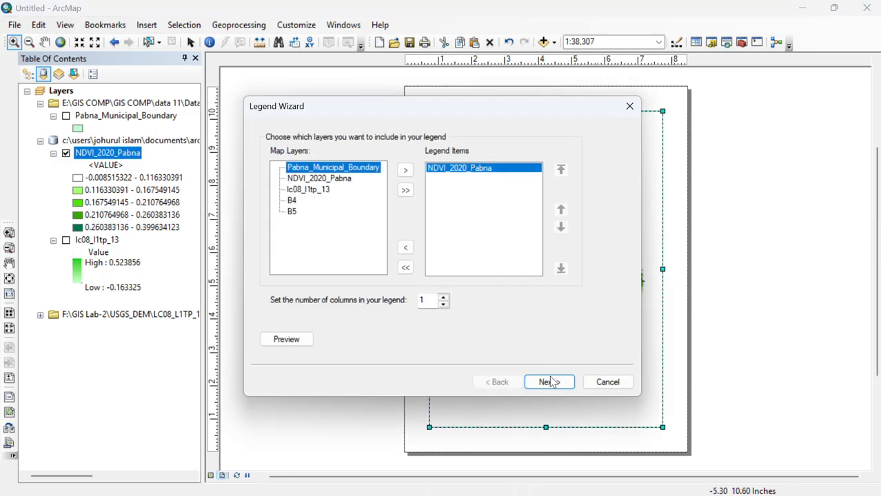
click(552, 383)
click(559, 385)
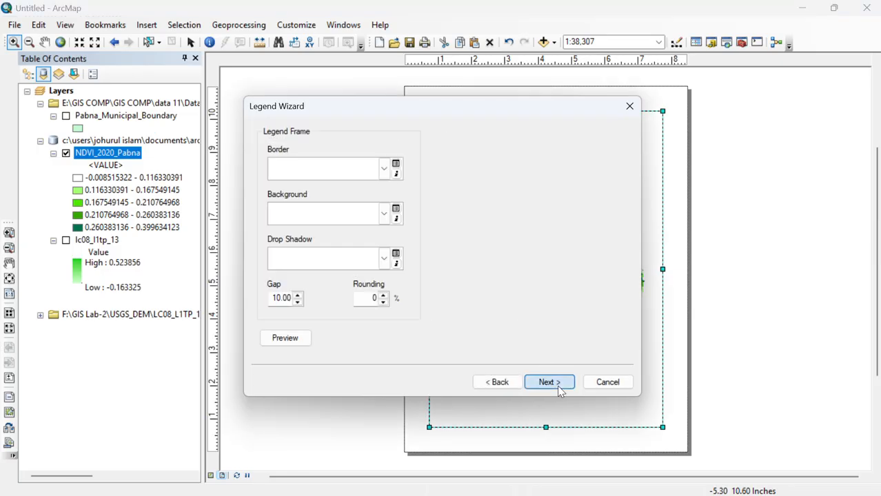
click(558, 388)
click(557, 386)
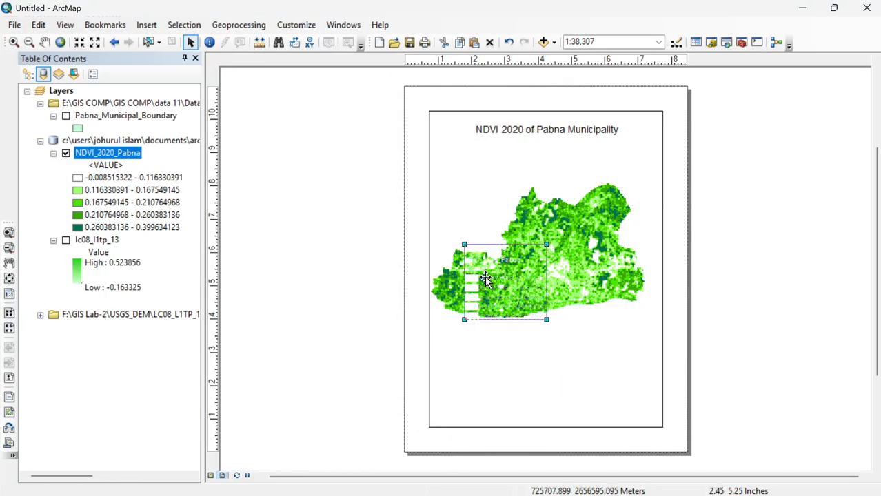
Place the legend below the raster in the lower-left part of the data frame and enlarge it.
drag(486, 278, 465, 377)
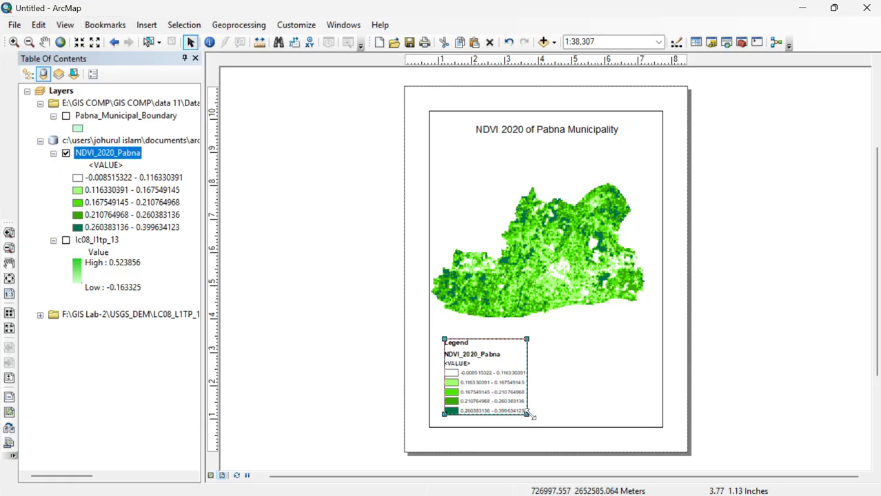
drag(529, 415, 554, 475)
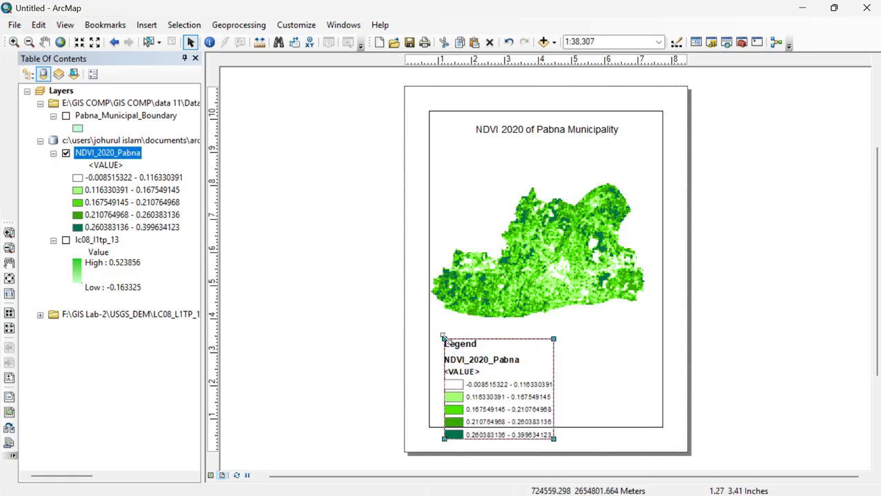
drag(446, 338, 445, 334)
drag(477, 365, 472, 356)
Set the legend item style to Horizontal Single Symbol Label Only and shift the legend up to fit inside the data frame.
double_click(491, 373)
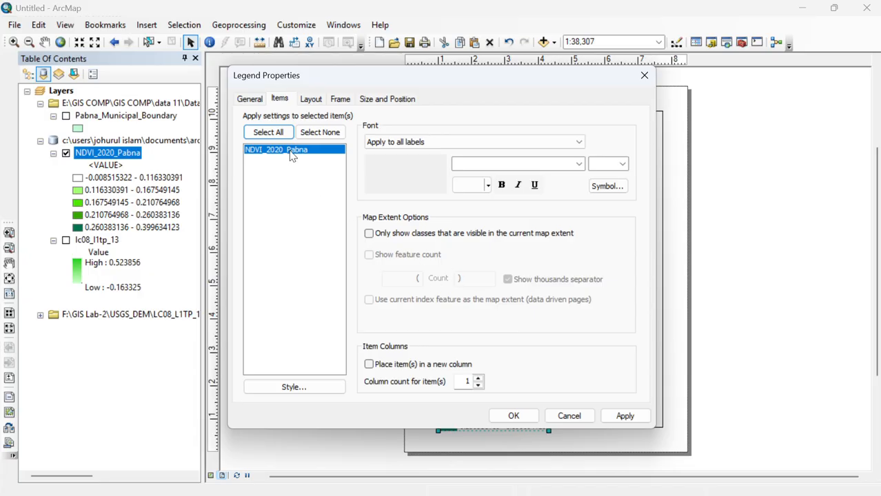
click(321, 388)
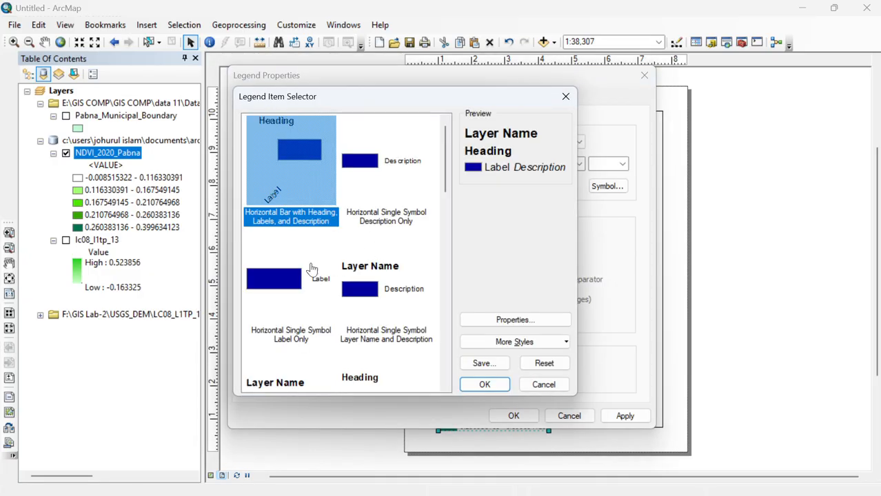
click(298, 272)
click(487, 385)
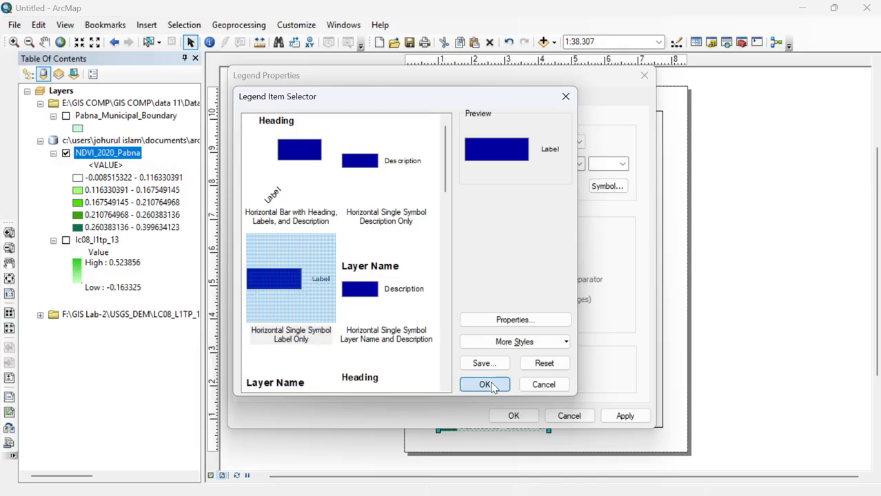
click(517, 417)
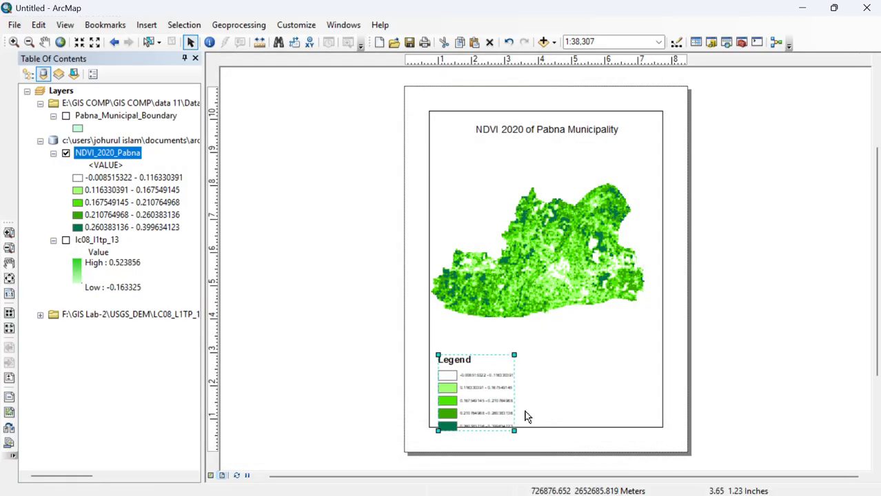
drag(467, 385, 467, 375)
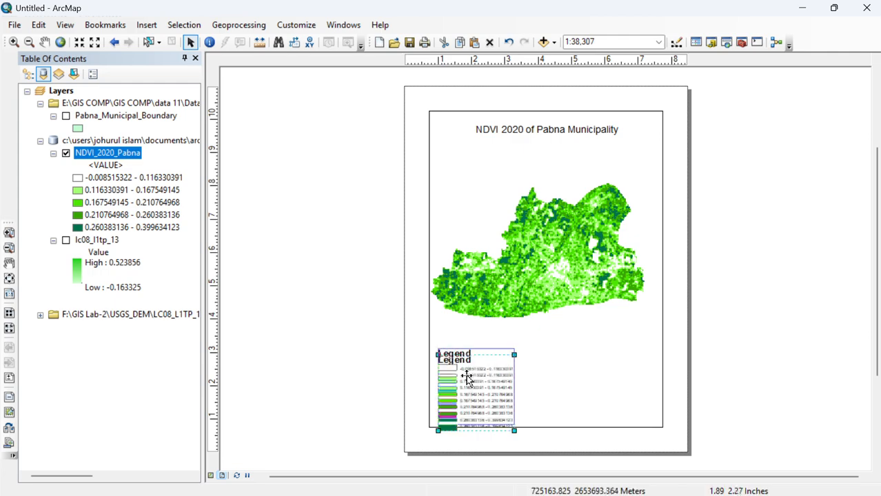
click(328, 298)
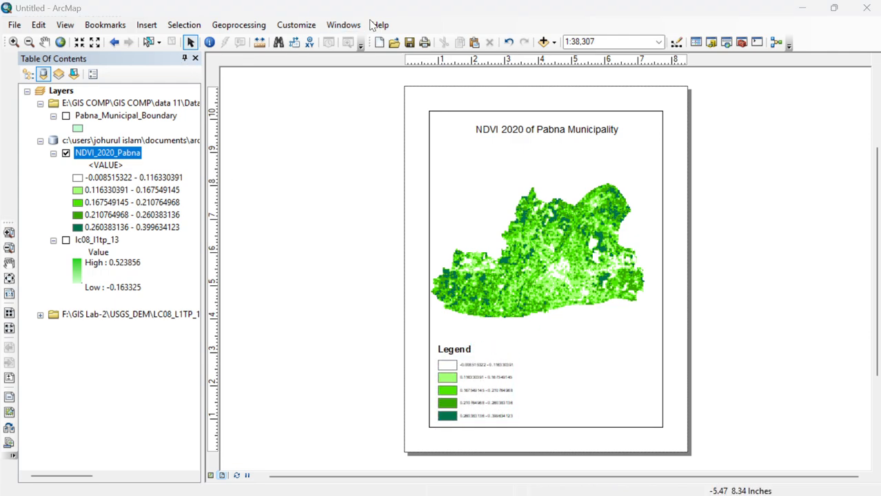
Insert a north arrow with a circled N, enlarge it and place it above the raster's western part.
click(148, 25)
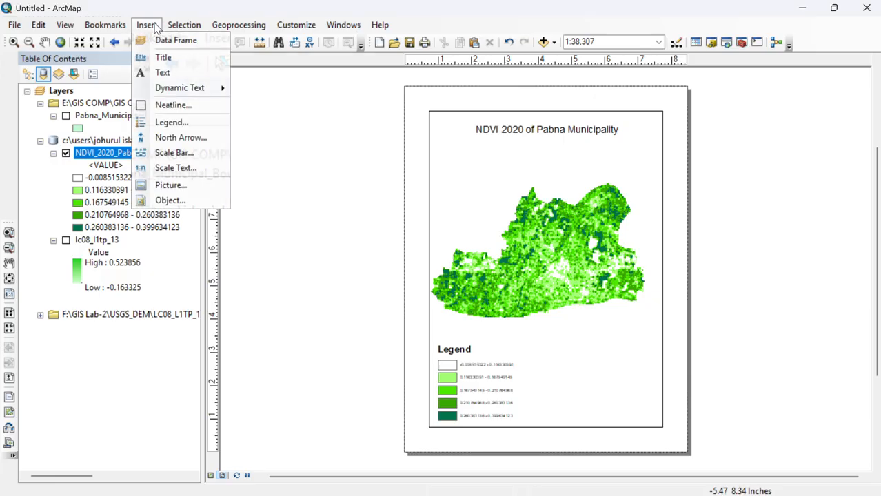
click(181, 137)
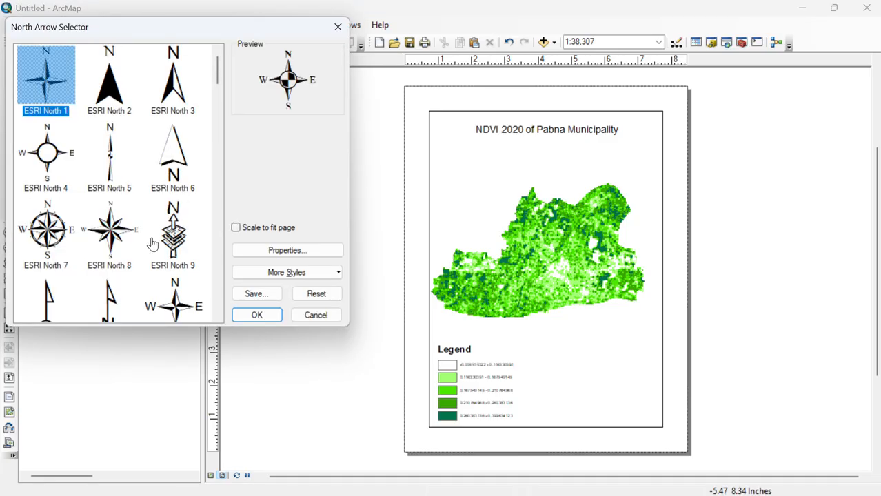
scroll(152, 244, down, 1)
scroll(147, 282, down, 2)
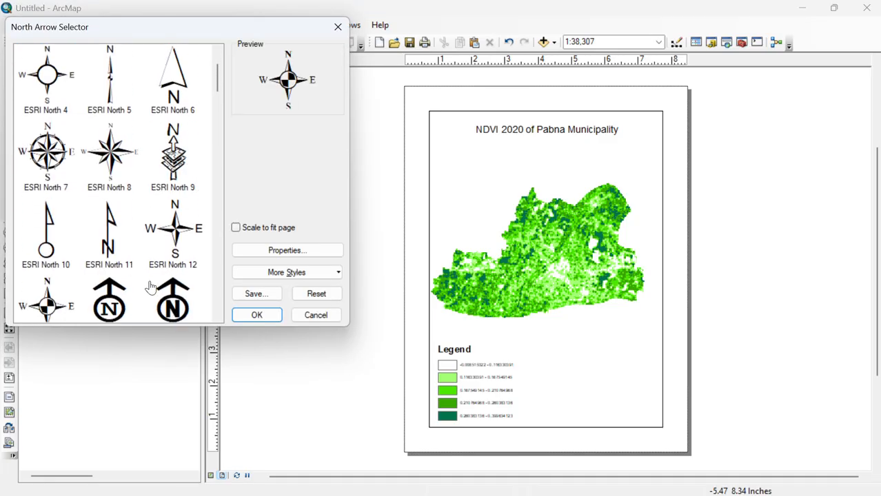
scroll(152, 285, down, 2)
double_click(165, 262)
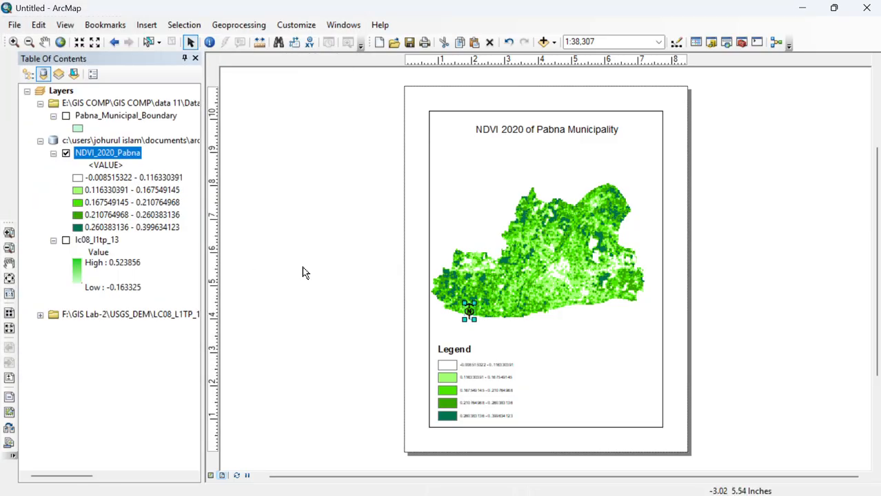
drag(479, 321, 465, 193)
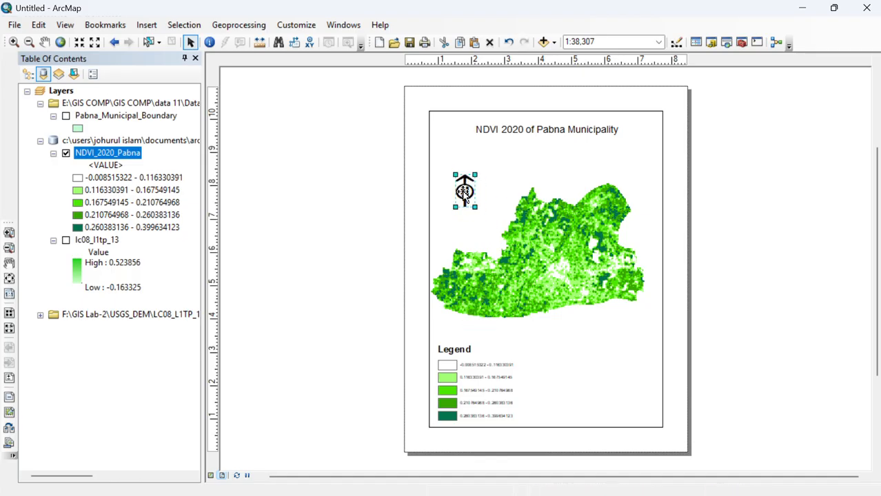
click(726, 344)
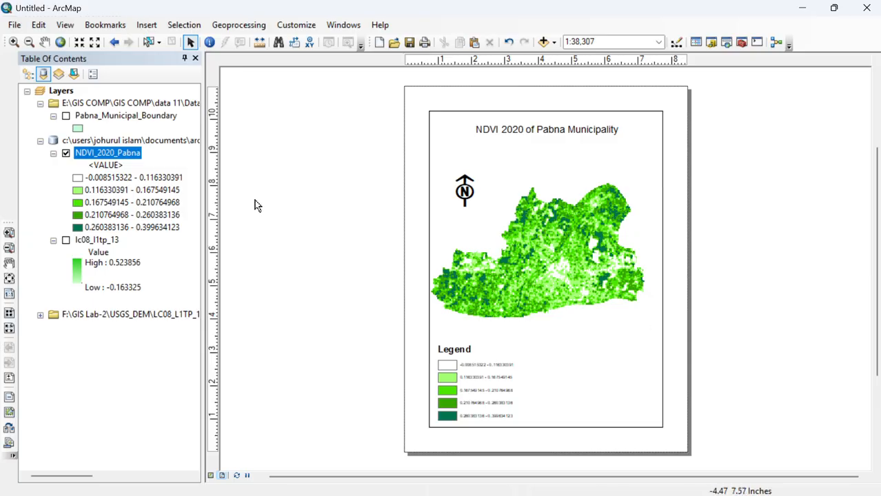
Insert Alternating Scale Bar 2, move it beside the legend in the lower-right part of the data frame and enlarge it.
click(146, 24)
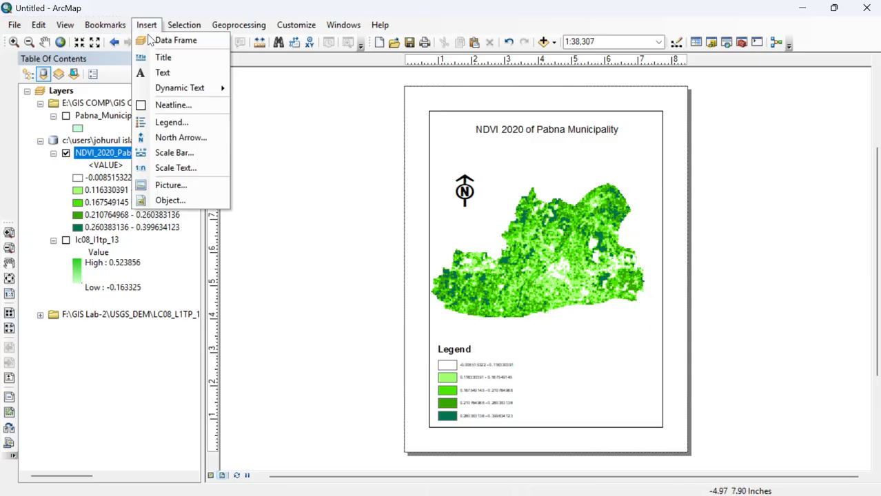
click(178, 155)
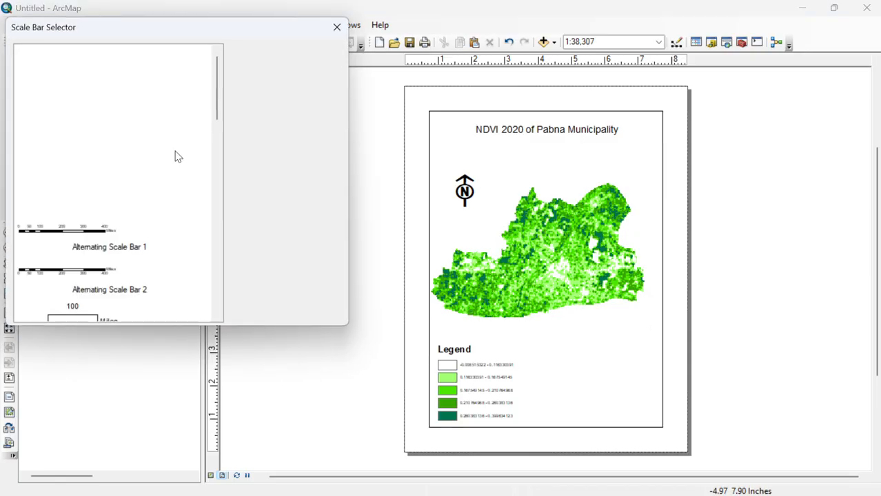
double_click(85, 280)
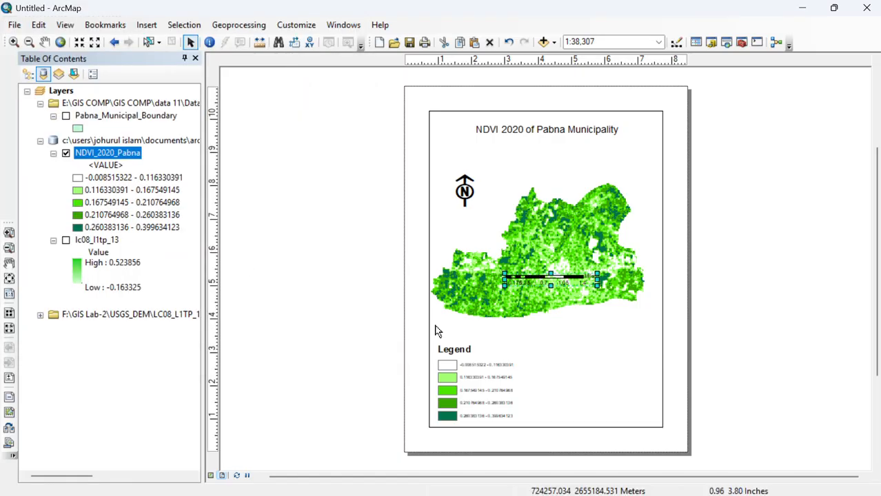
drag(556, 286, 640, 362)
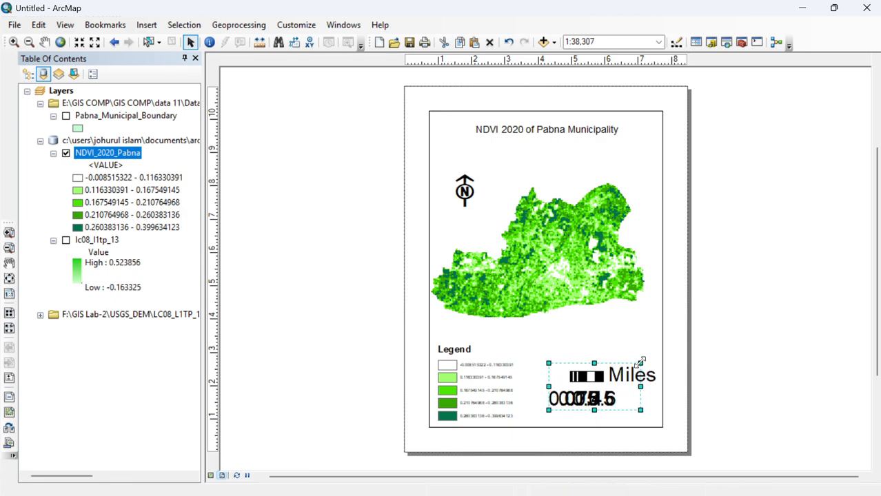
Set the scale bar's division units to Kilometers and its label to Km.
click(579, 392)
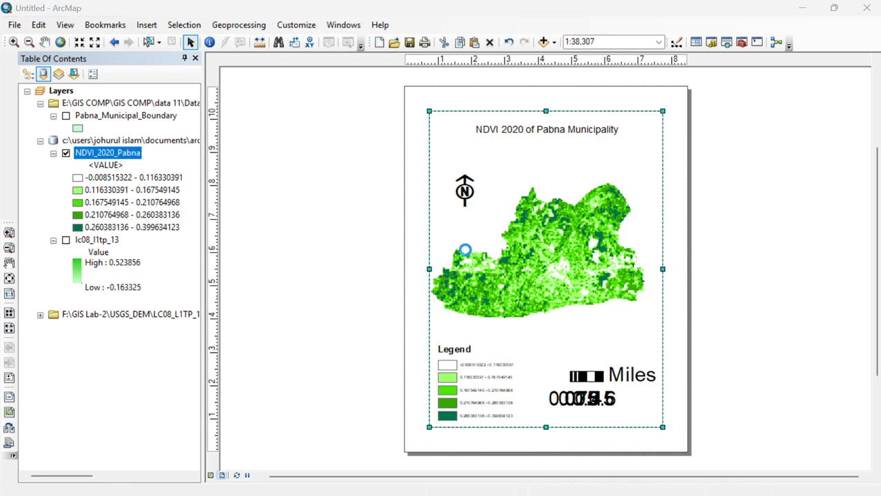
double_click(578, 377)
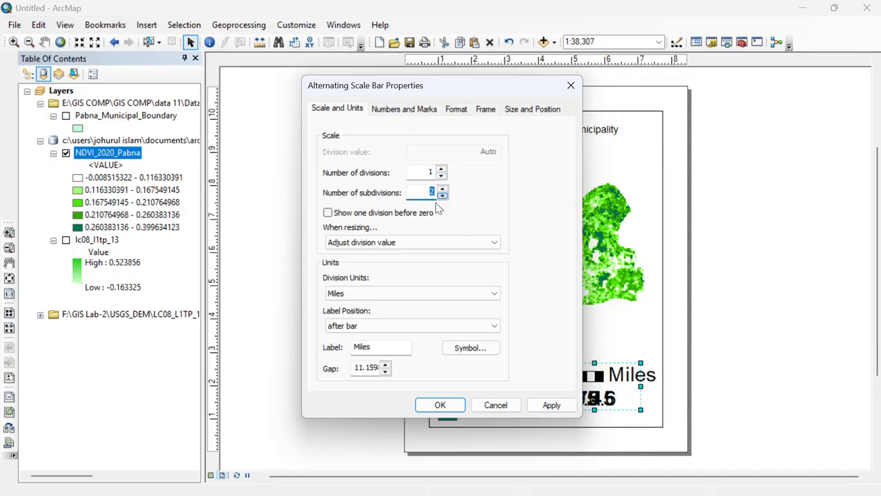
click(408, 328)
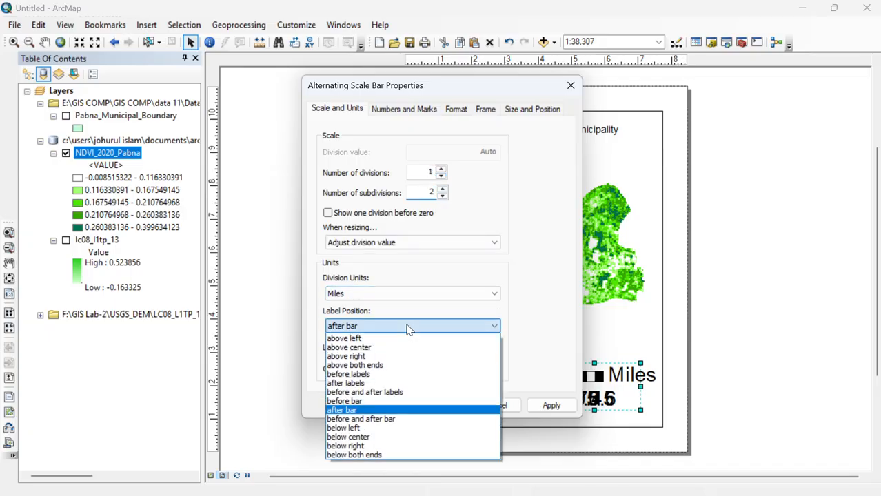
click(388, 294)
click(387, 292)
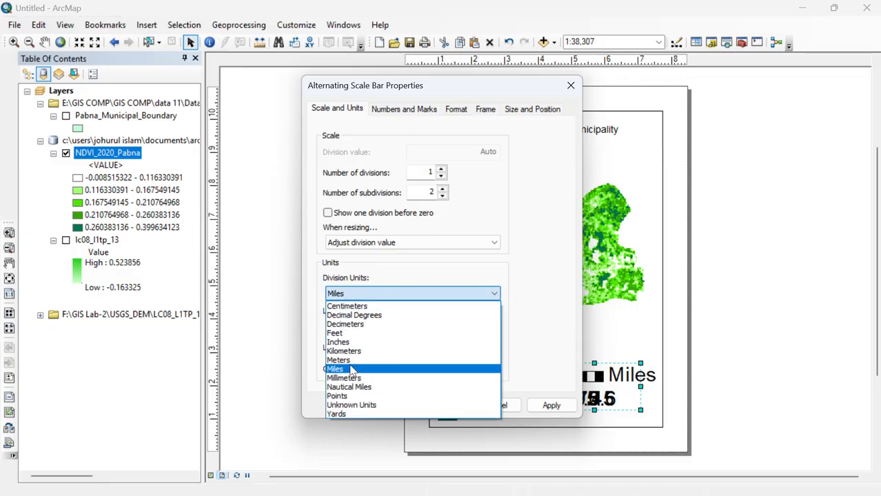
click(343, 351)
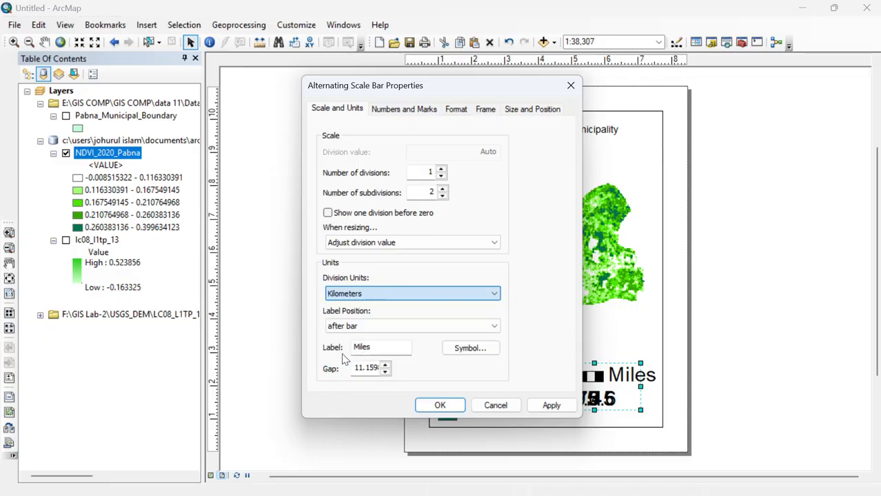
click(387, 346)
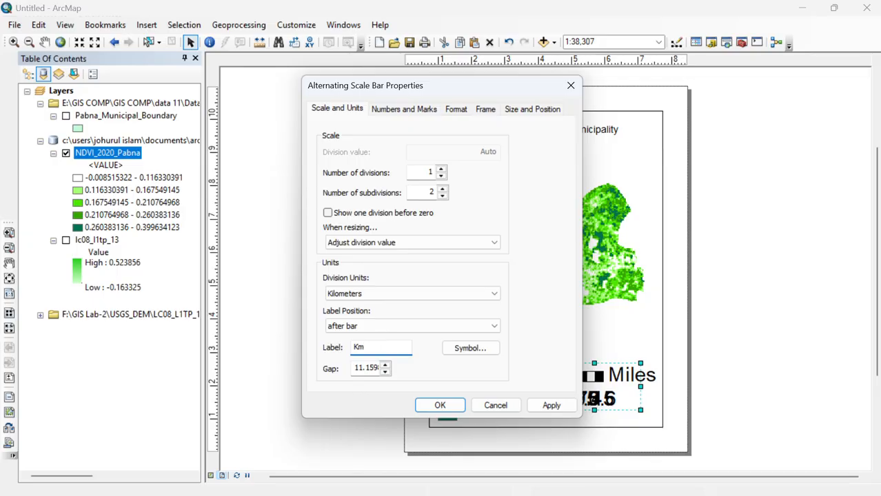
click(430, 408)
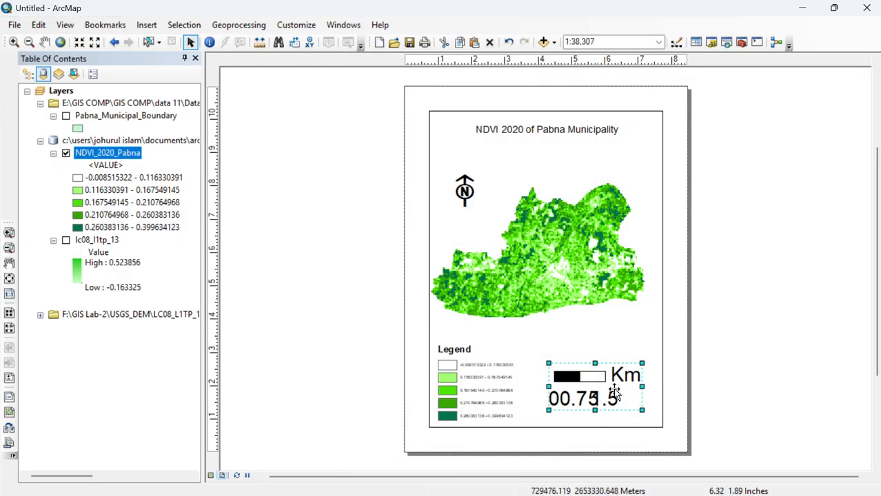
Widen the scale bar so it spans 0 to 3 Km and move it up beside the legend inside the data frame.
drag(645, 363, 647, 339)
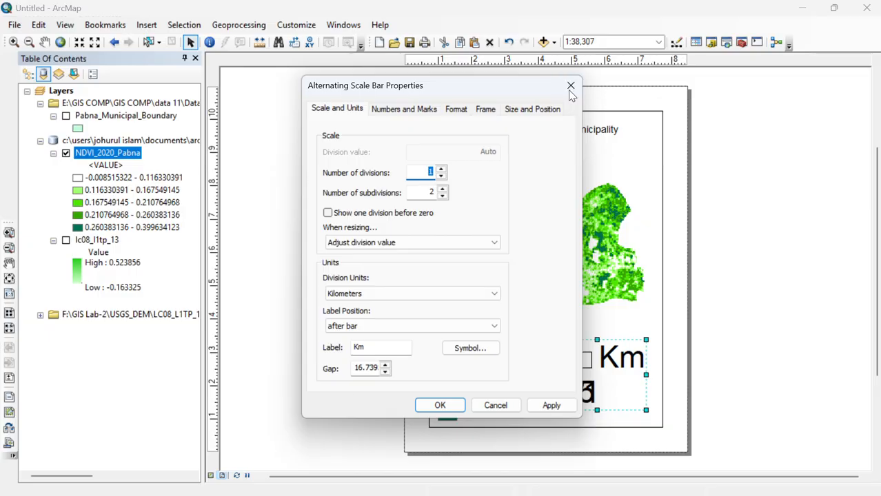
click(570, 86)
drag(646, 411, 663, 378)
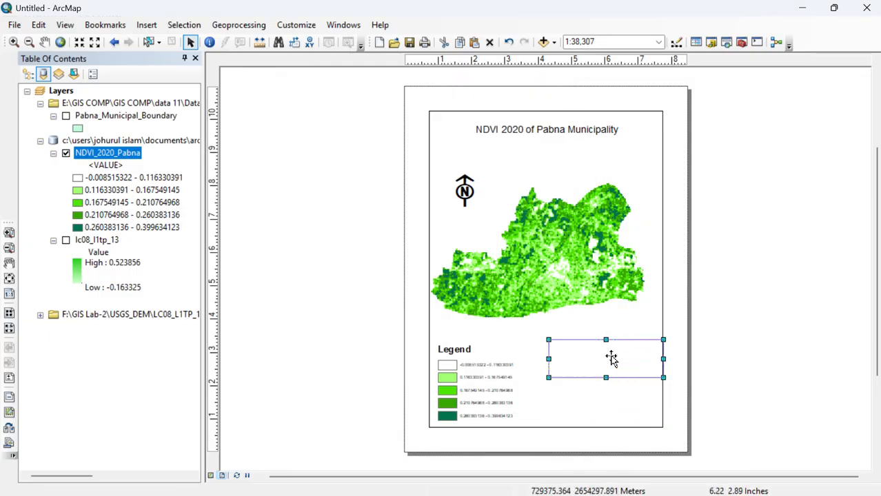
drag(613, 357, 597, 388)
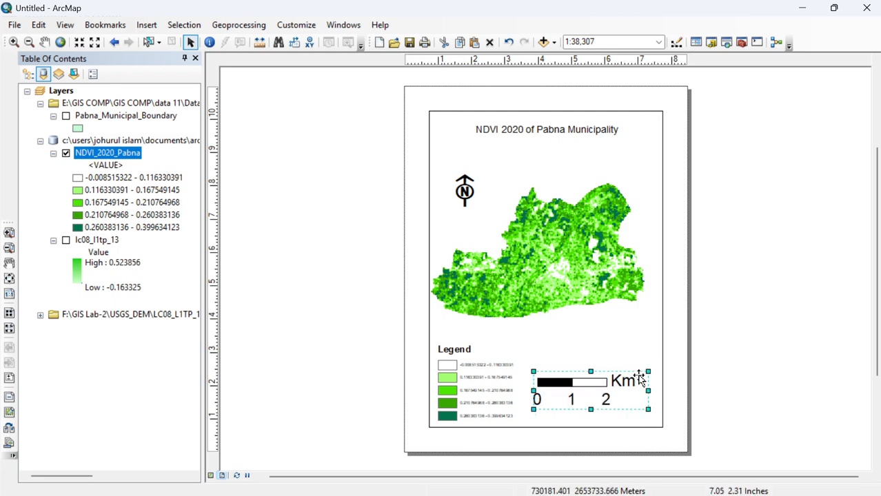
drag(649, 372, 681, 370)
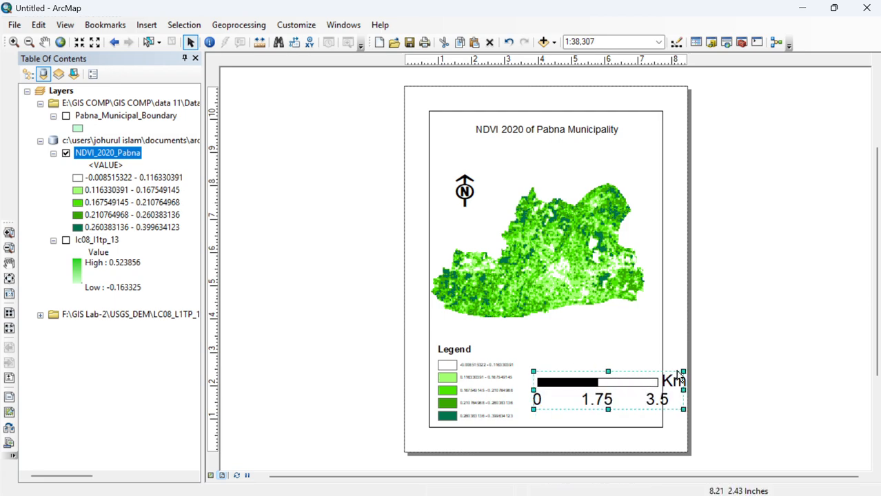
drag(533, 371, 527, 363)
drag(682, 362, 659, 370)
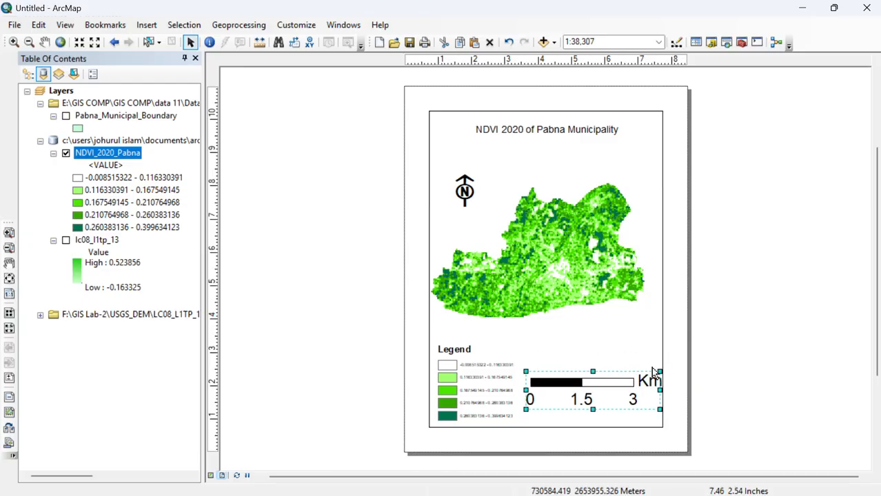
click(618, 318)
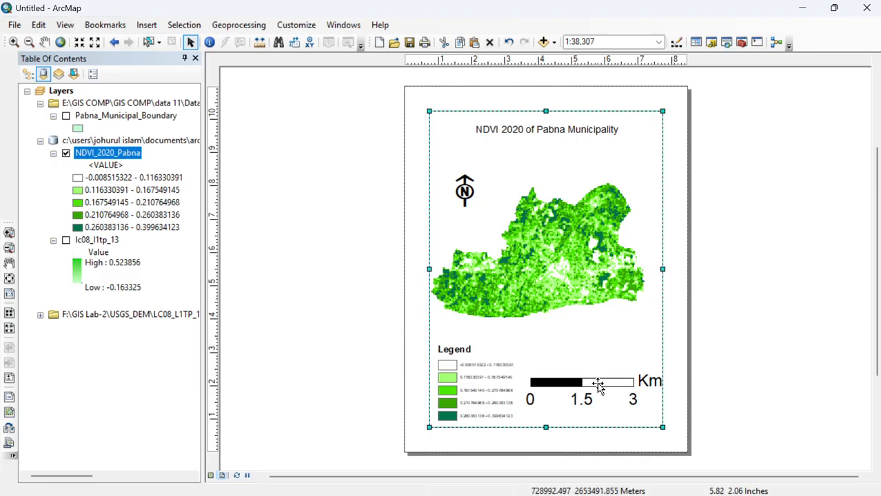
drag(598, 388, 599, 370)
click(779, 322)
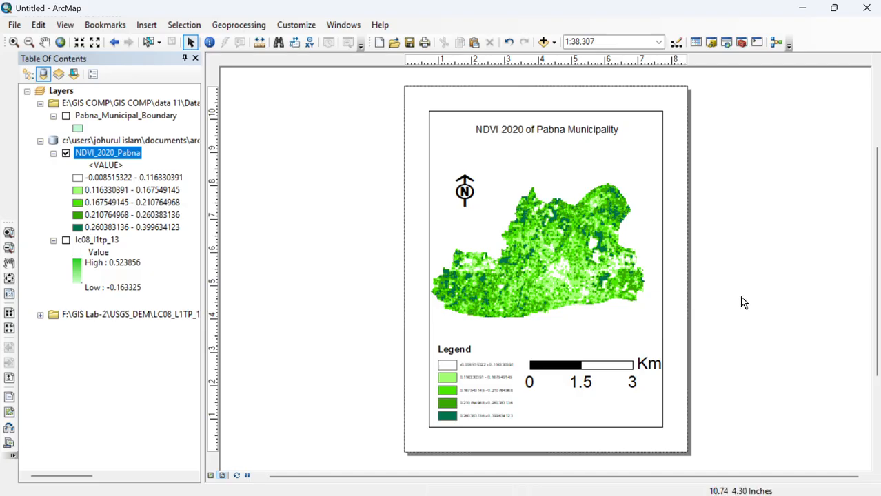
Open the map data frame's properties at the reference grid settings.
click(571, 114)
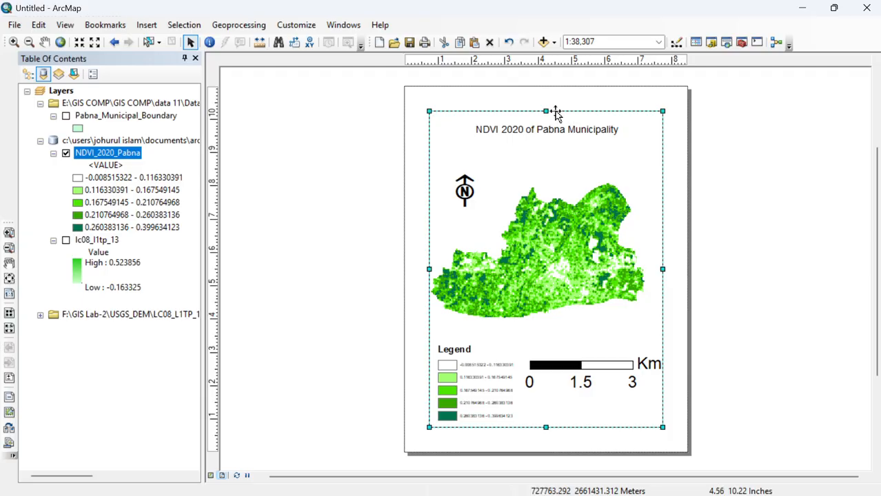
double_click(555, 112)
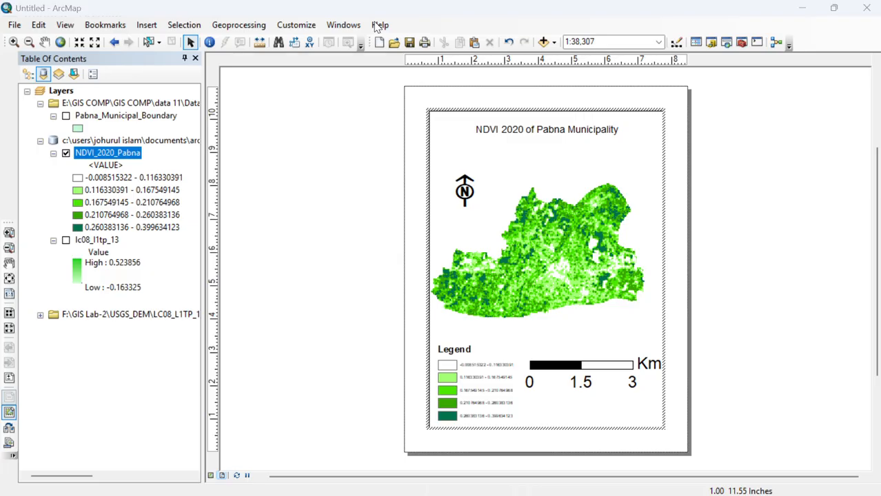
key(Escape)
mouse_move(418, 177)
mouse_down()
mouse_move(440, 140)
mouse_move(432, 136)
mouse_up()
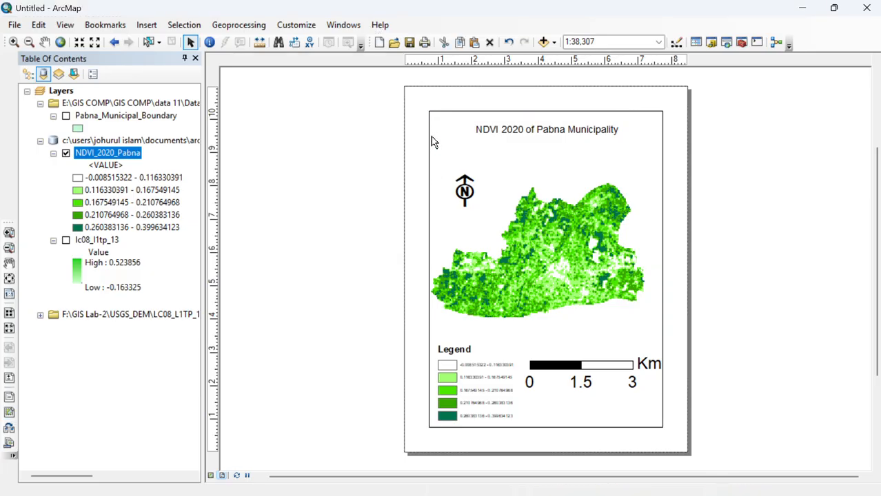
click(431, 138)
right_click(431, 137)
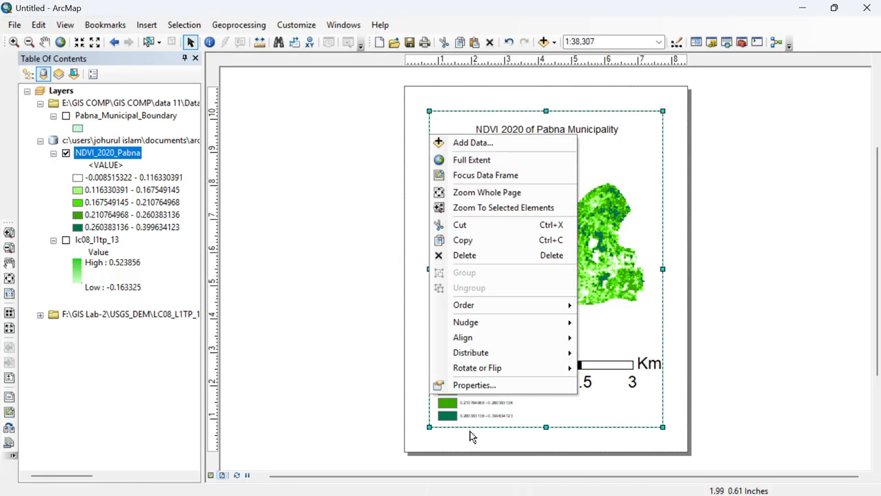
click(461, 389)
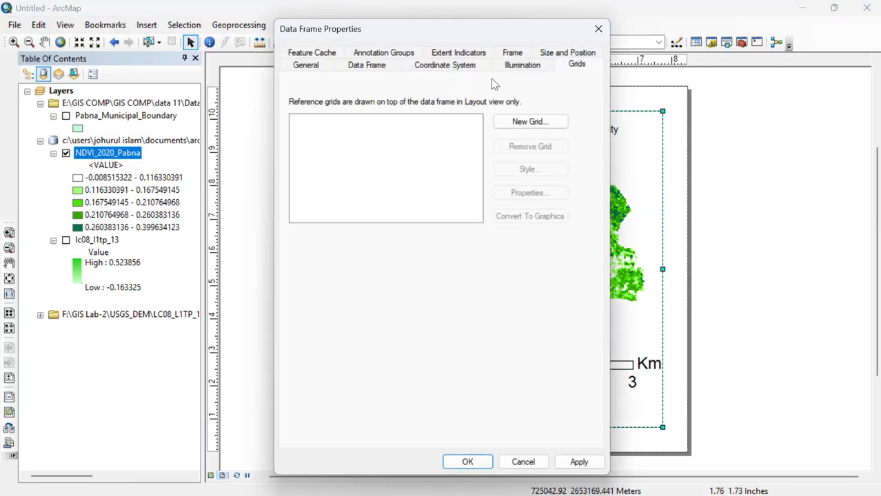
Add a graticule with labels, 30-second parallels and meridians and a simple border, and apply it to the data frame.
click(519, 125)
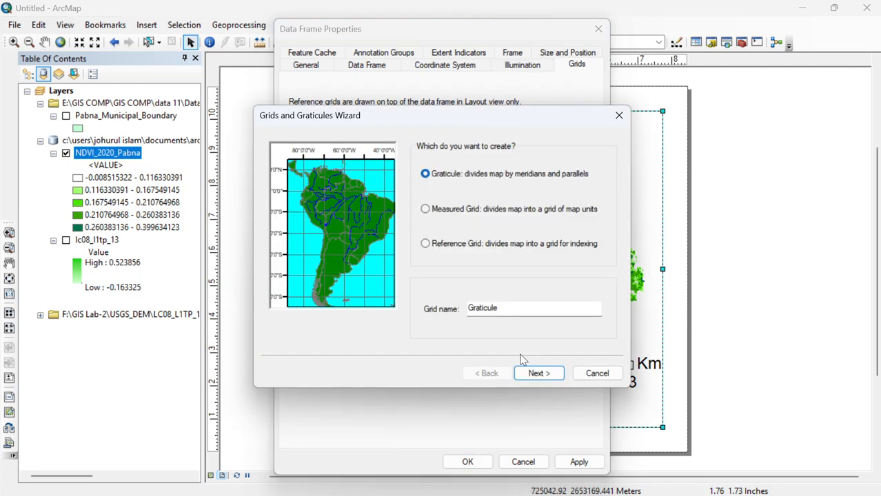
click(529, 373)
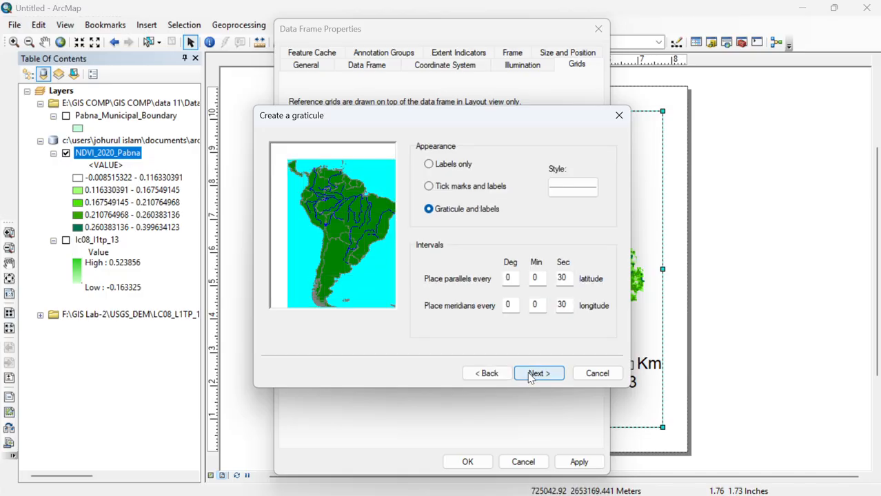
click(535, 373)
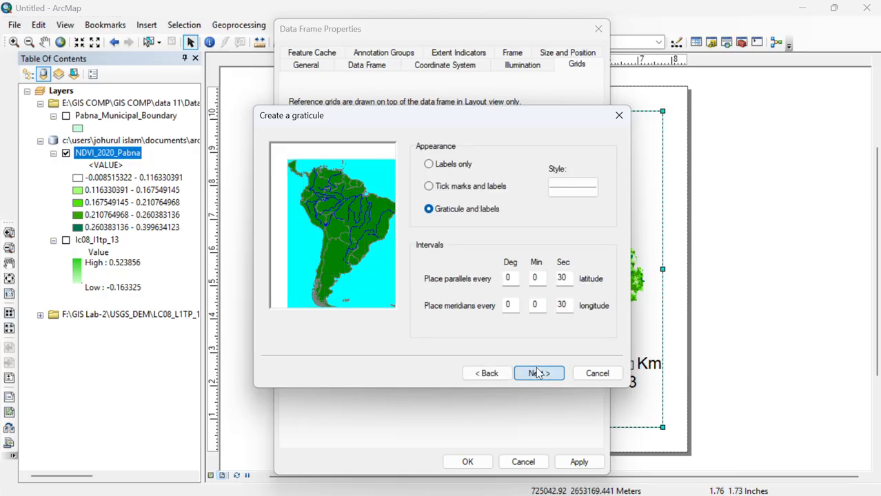
click(502, 377)
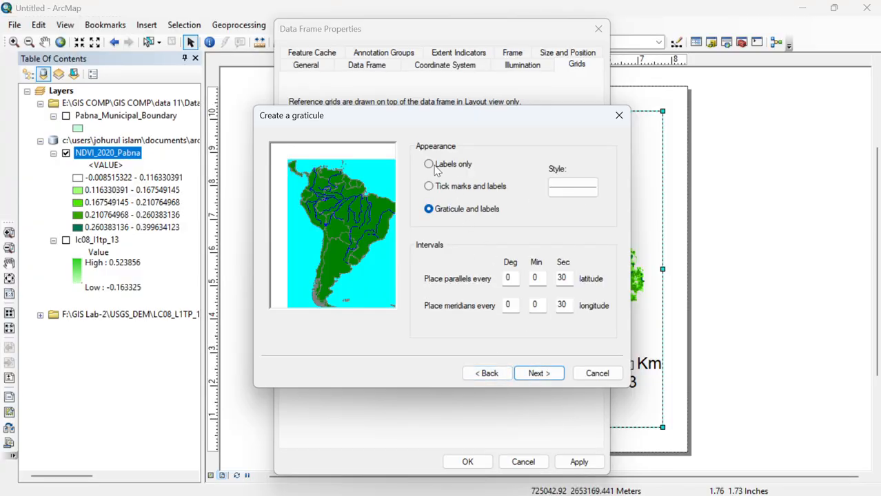
click(539, 373)
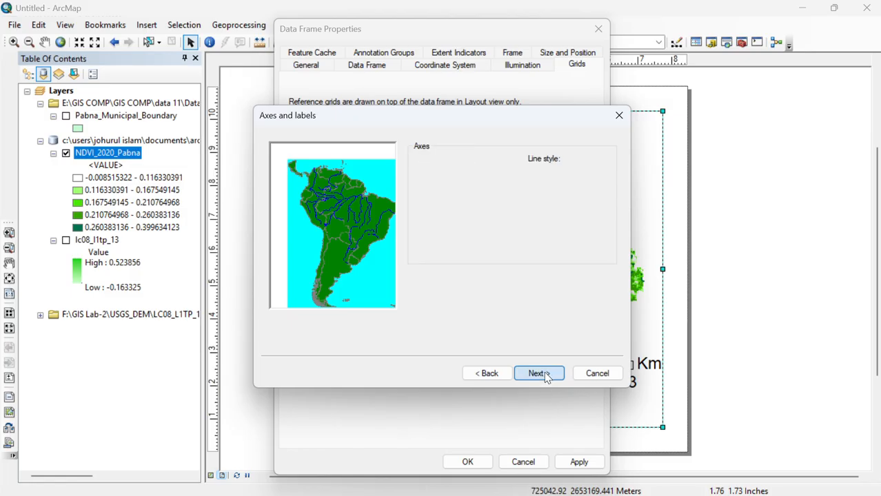
click(544, 373)
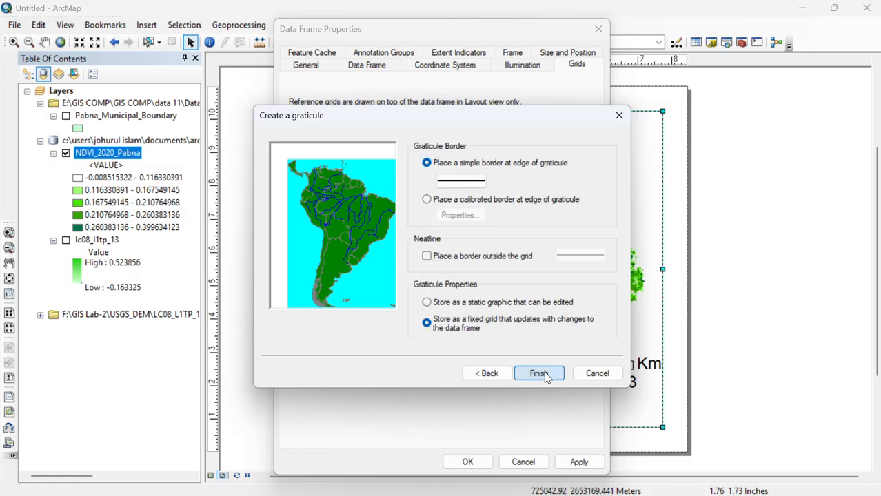
click(544, 373)
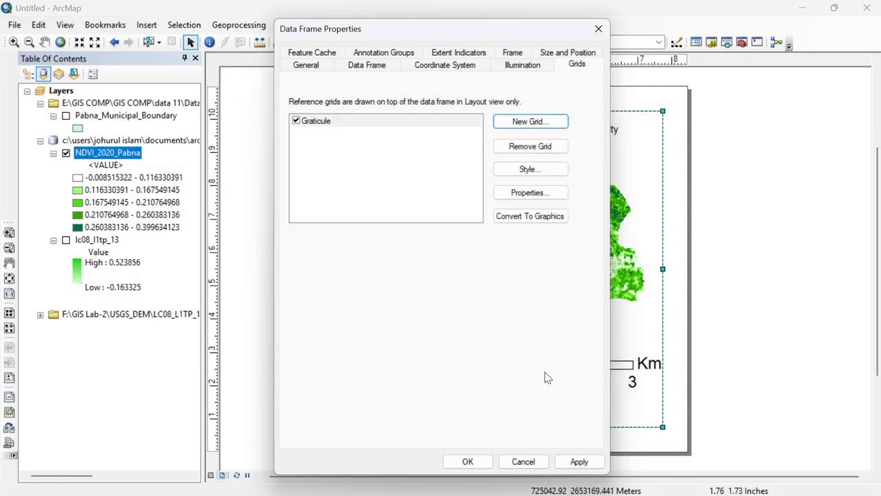
click(567, 463)
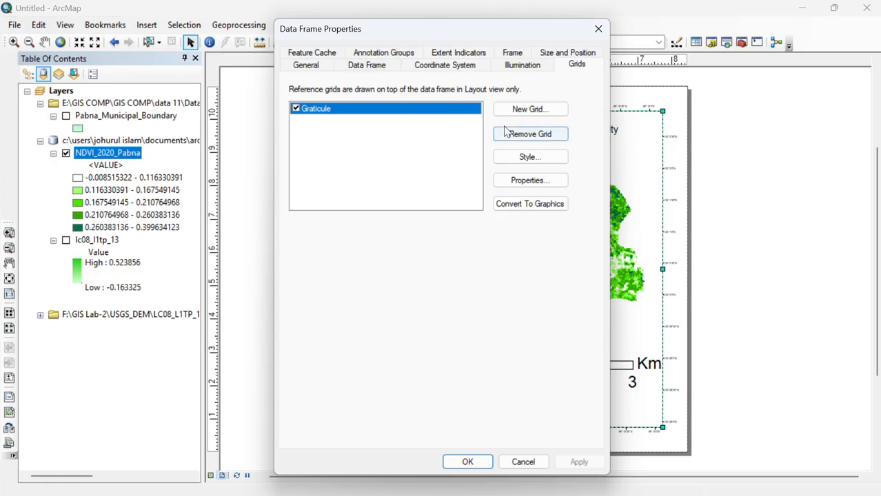
Change the graticule's style to Graticule with sub ticks and apply it.
click(511, 158)
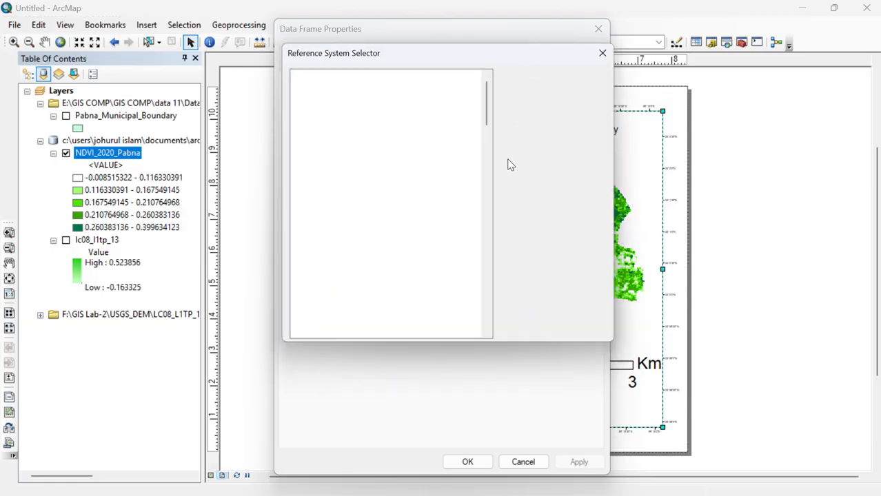
scroll(368, 212, down, 3)
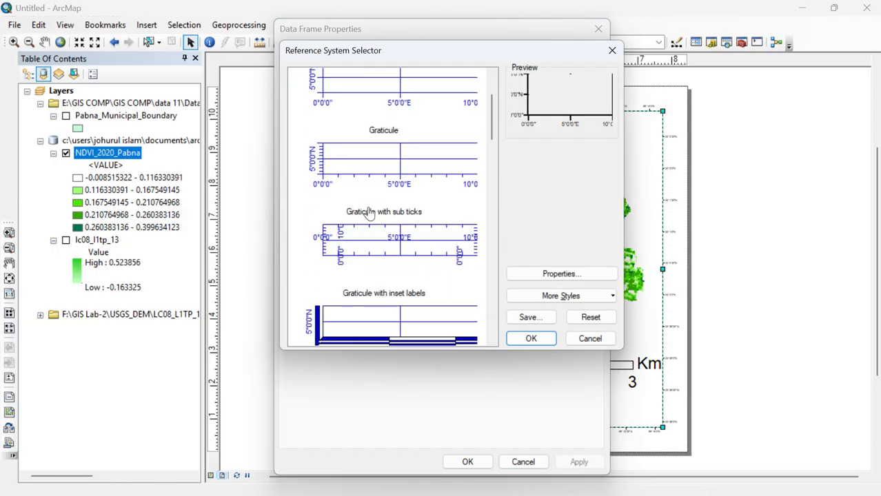
scroll(369, 212, up, 2)
scroll(369, 213, up, 2)
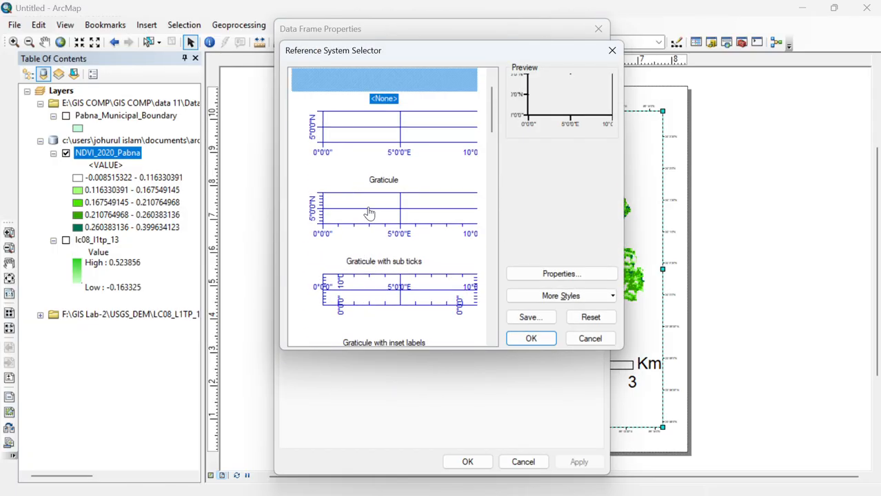
click(338, 271)
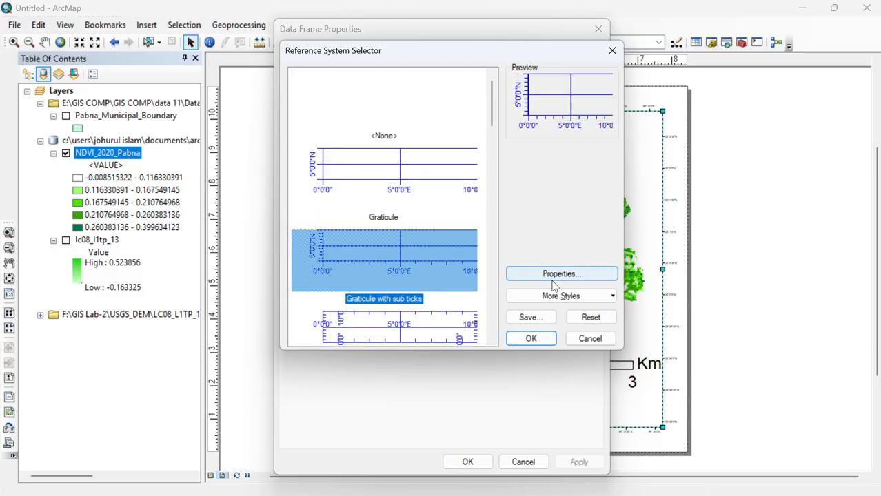
click(536, 338)
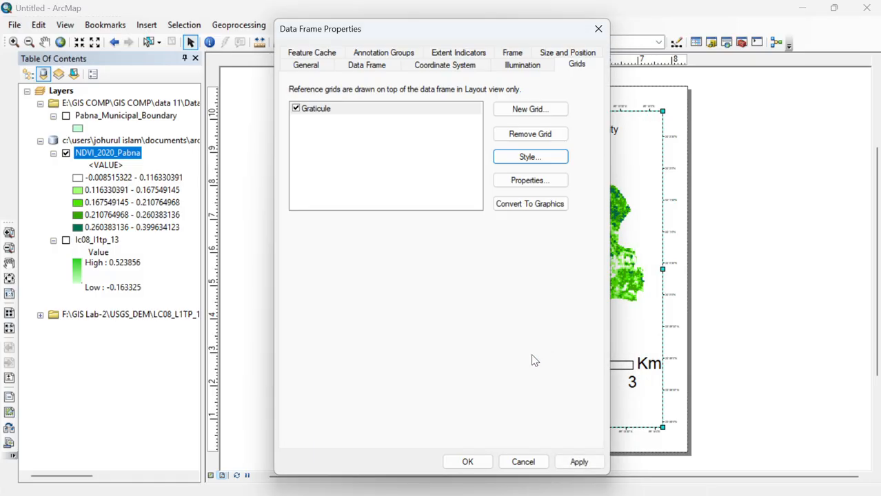
click(572, 461)
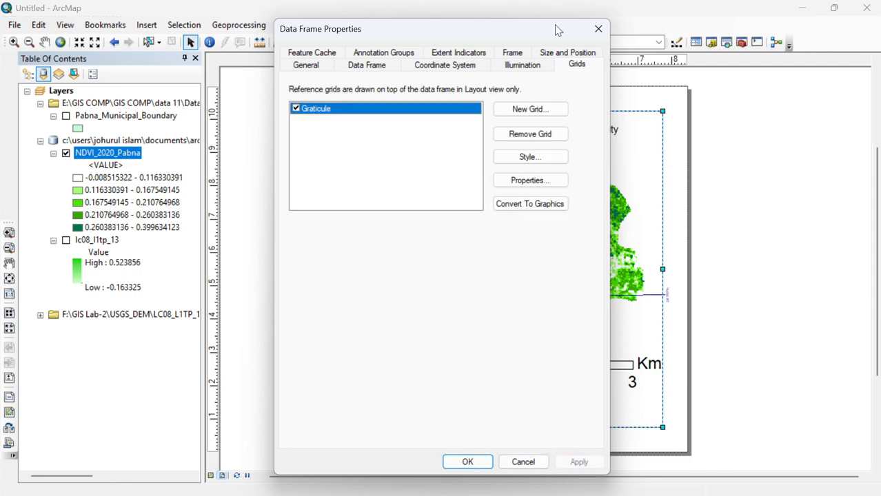
Replace the data frame's existing graticule with a labels-only one at 30-second latitude and longitude intervals with a simple border.
drag(558, 31, 324, 79)
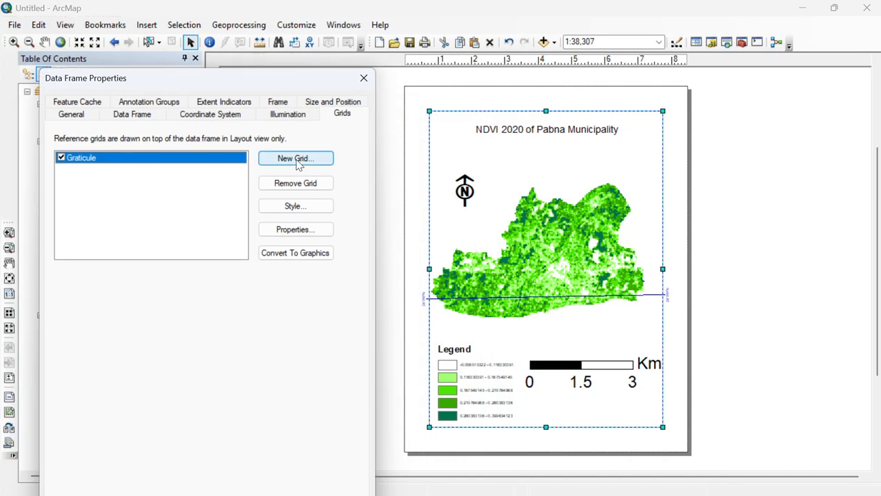
click(295, 183)
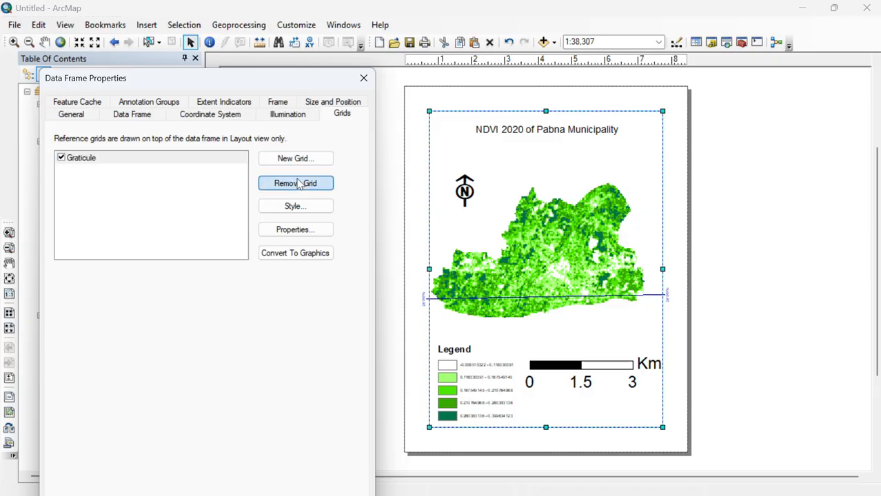
click(295, 158)
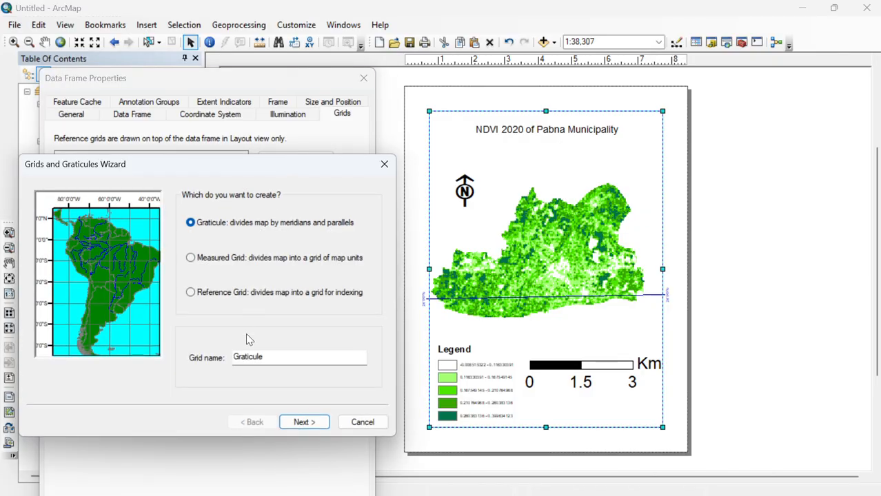
click(304, 422)
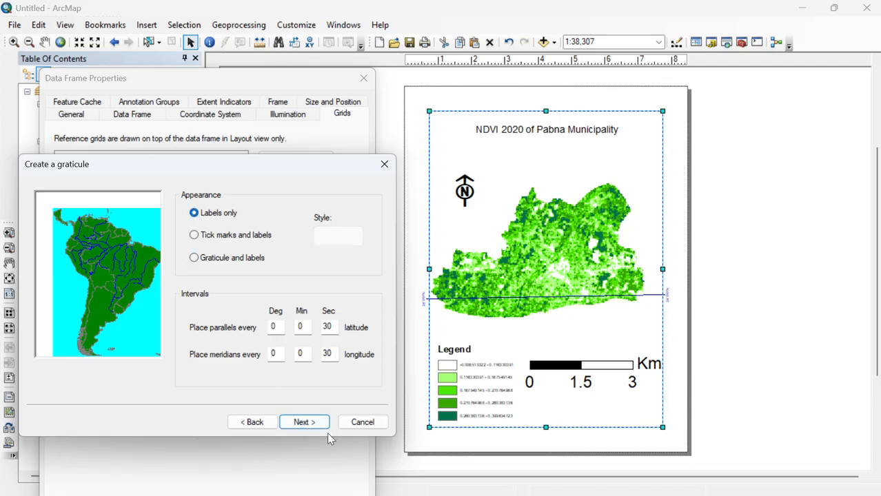
click(304, 422)
click(304, 422)
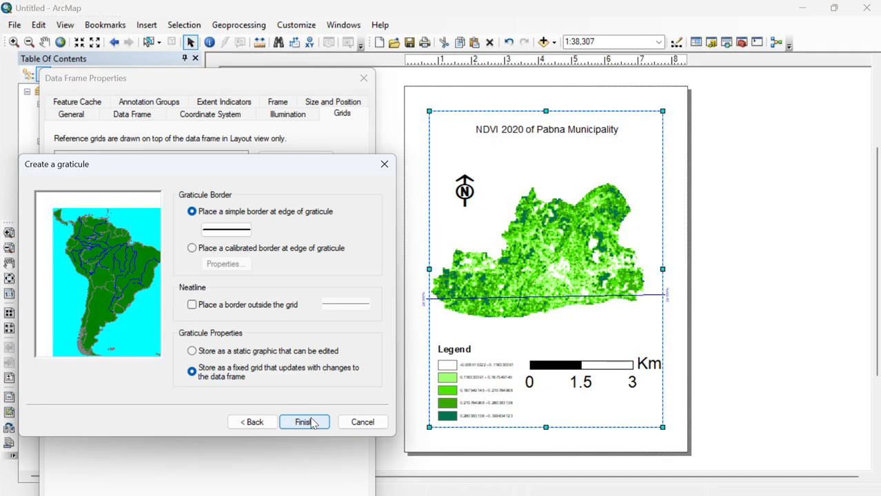
click(312, 422)
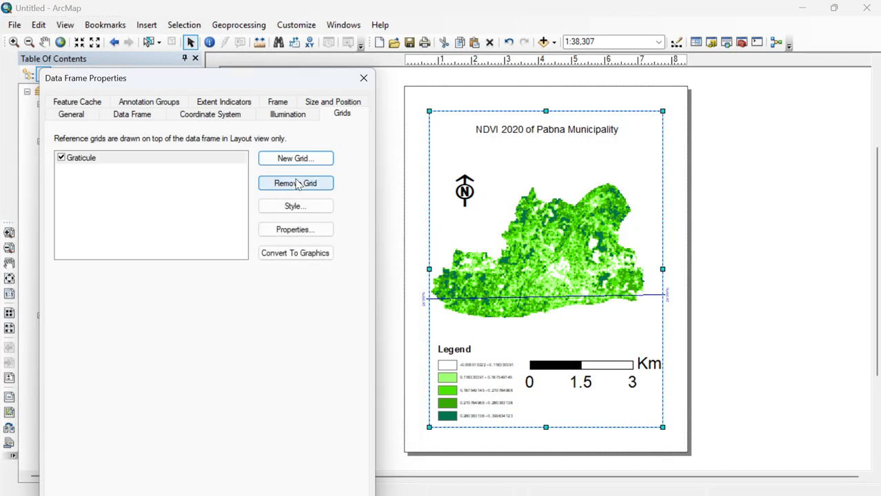
drag(238, 85, 232, 34)
click(230, 449)
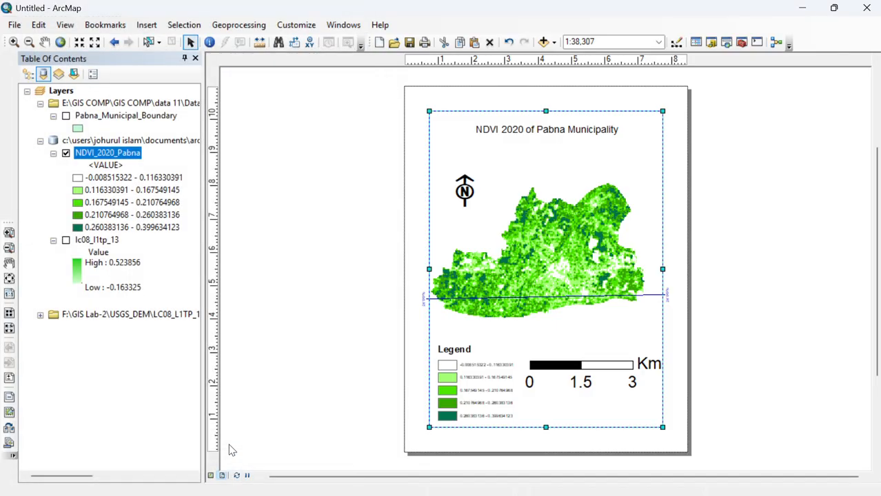
click(724, 224)
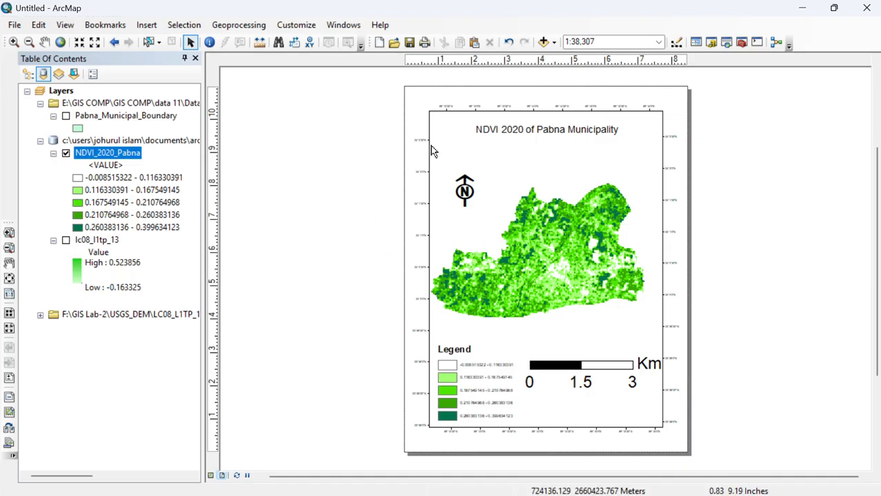
Save the map document as NDVI in the GIS Lab-2 folder.
click(15, 27)
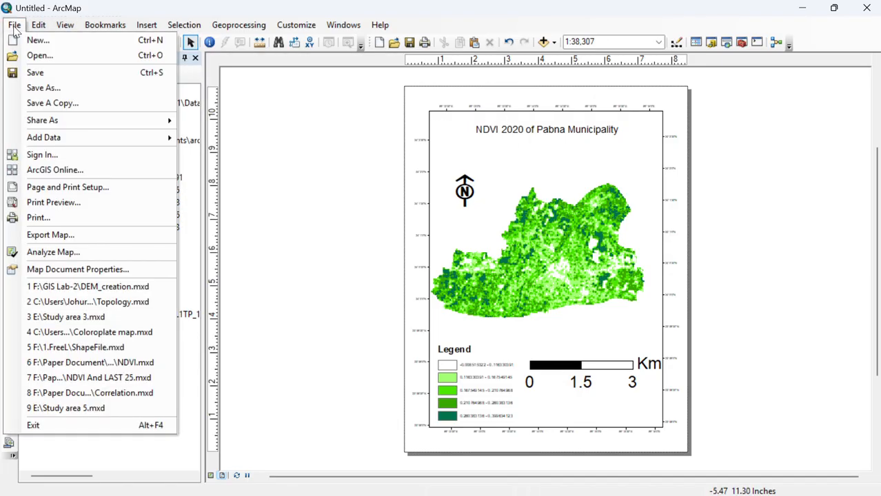
click(43, 88)
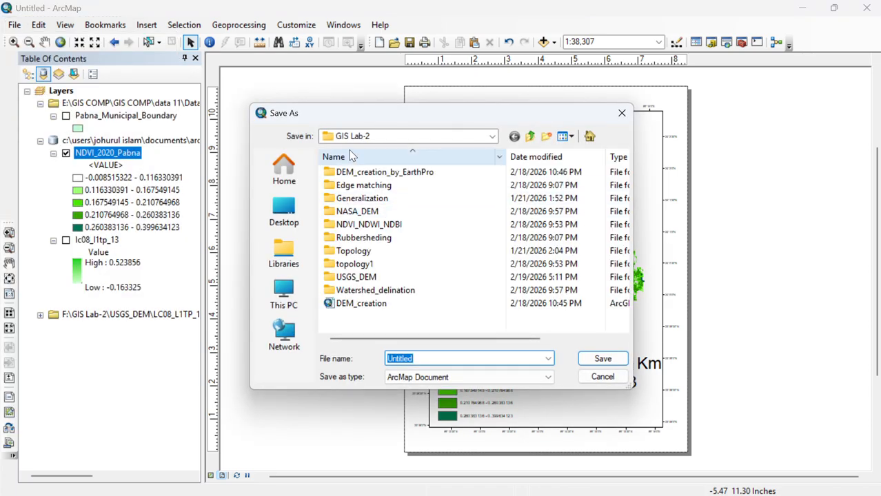
double_click(356, 230)
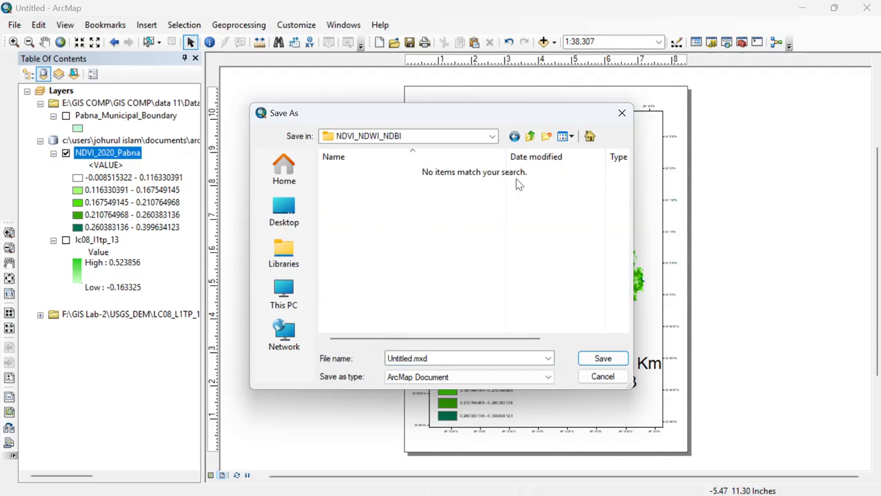
click(491, 137)
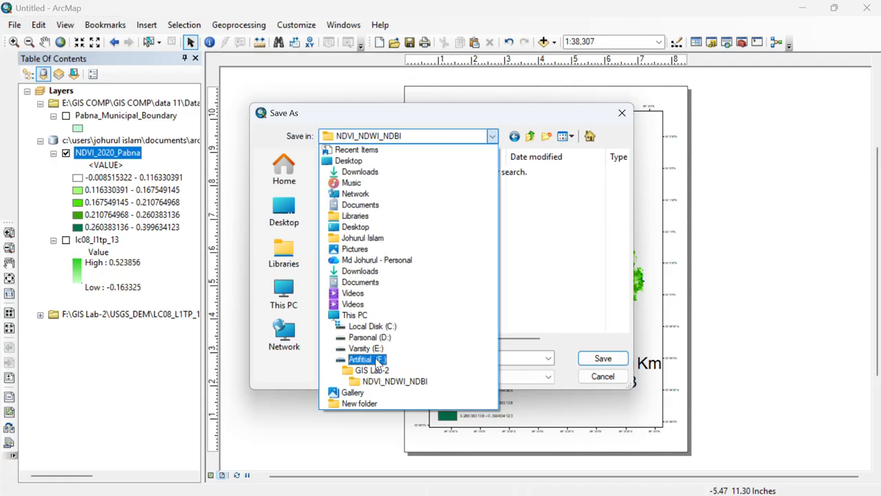
click(376, 370)
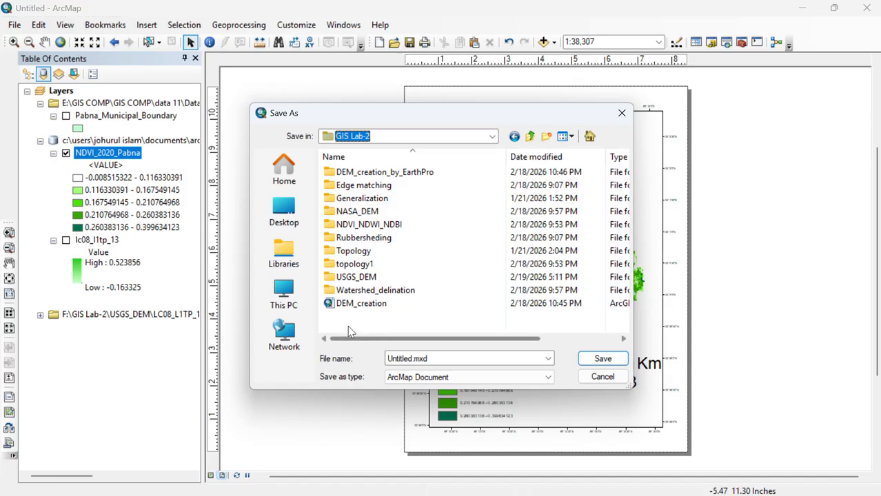
click(433, 361)
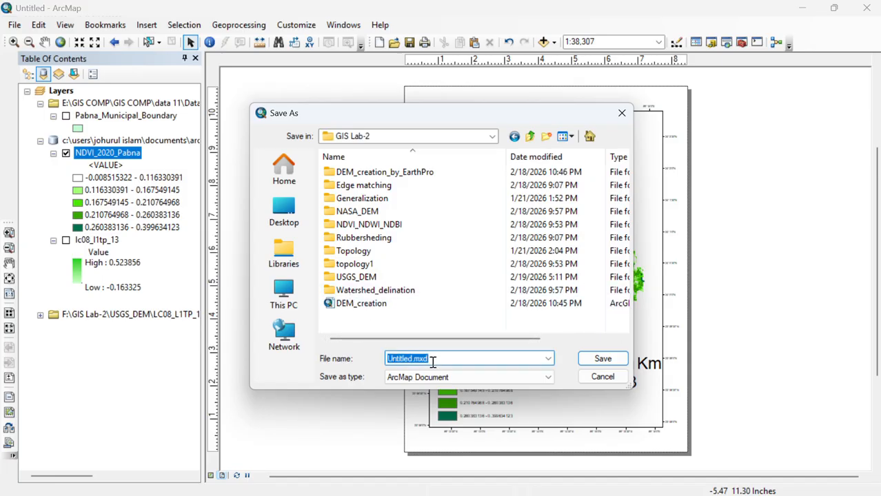
text(NDVI)
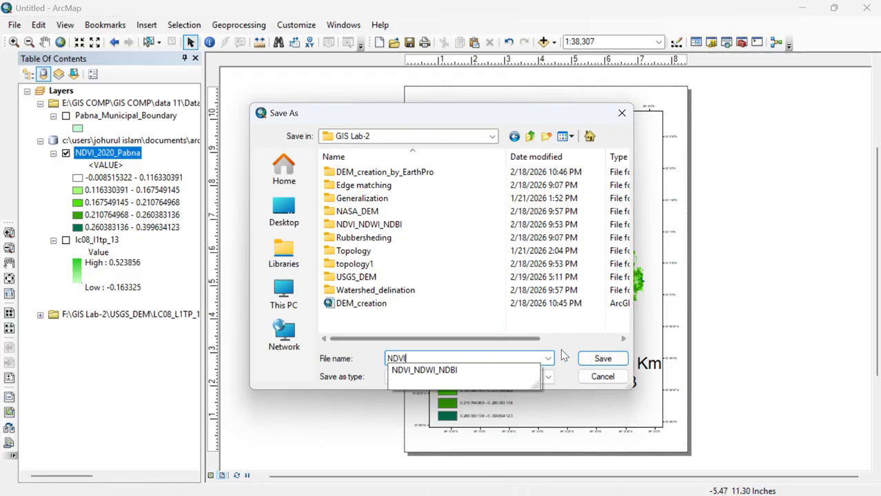
click(598, 360)
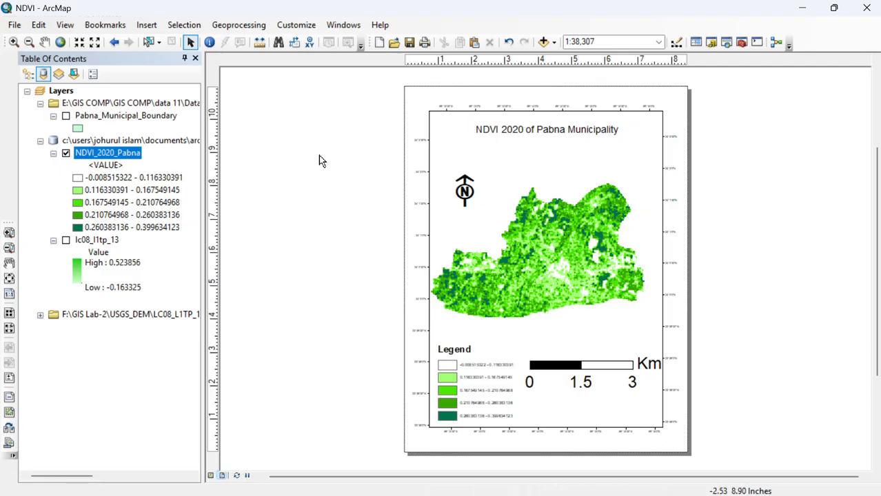
Start exporting the map layout as a JPEG and switch the save location to Home.
click(20, 26)
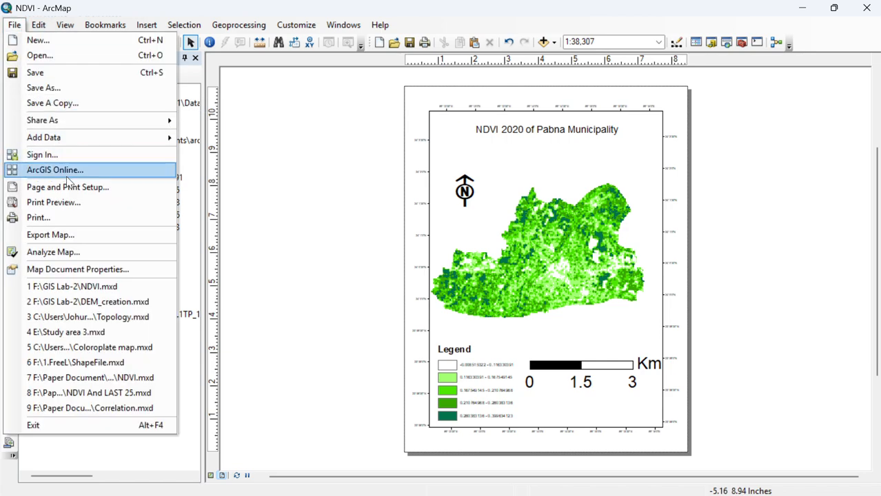
click(76, 236)
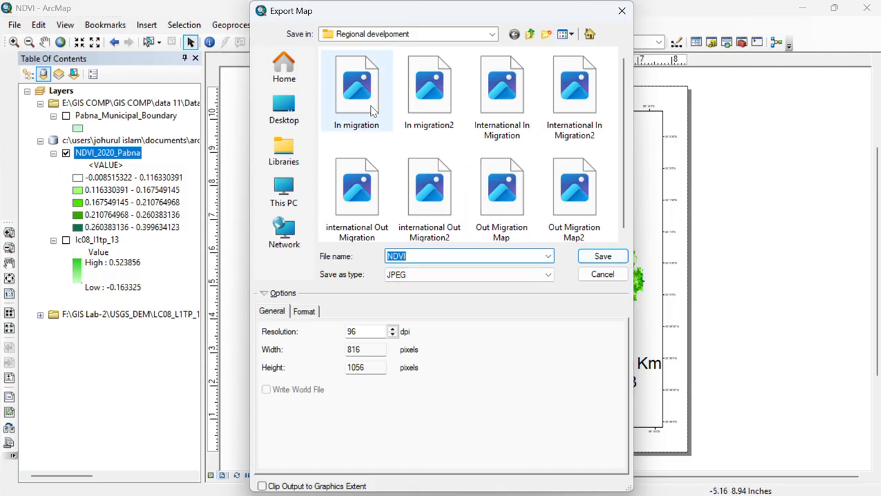
click(337, 33)
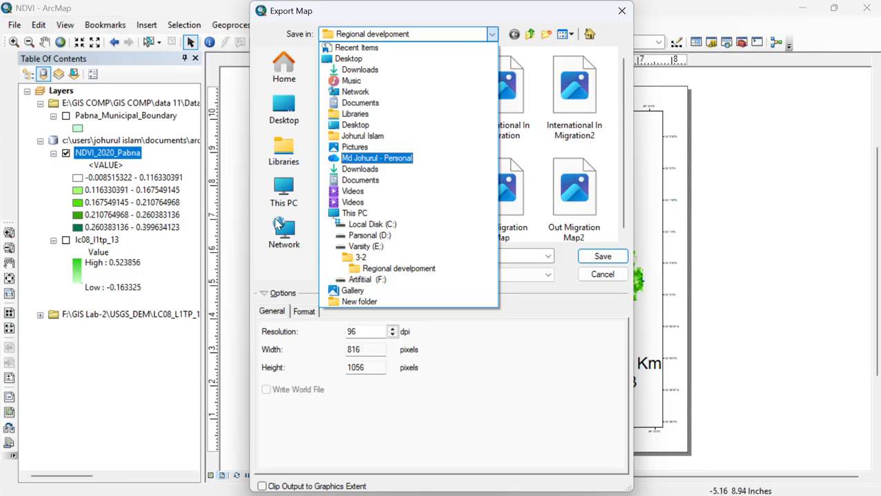
click(288, 105)
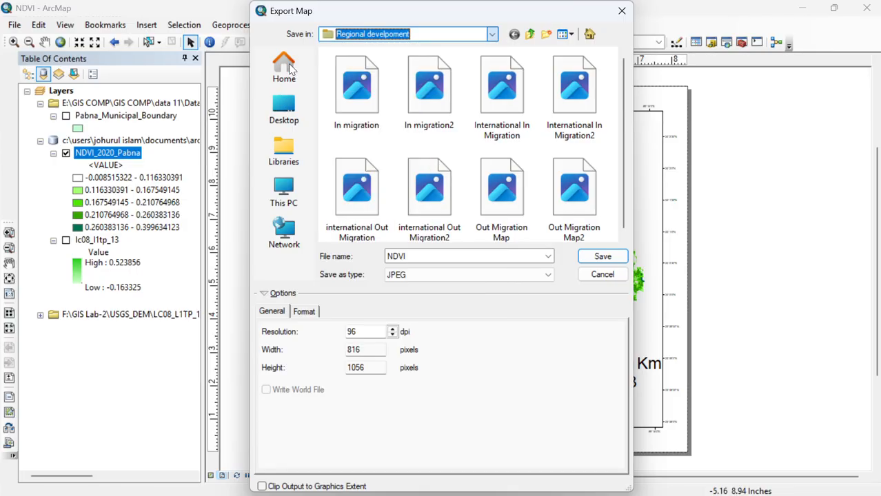
click(284, 69)
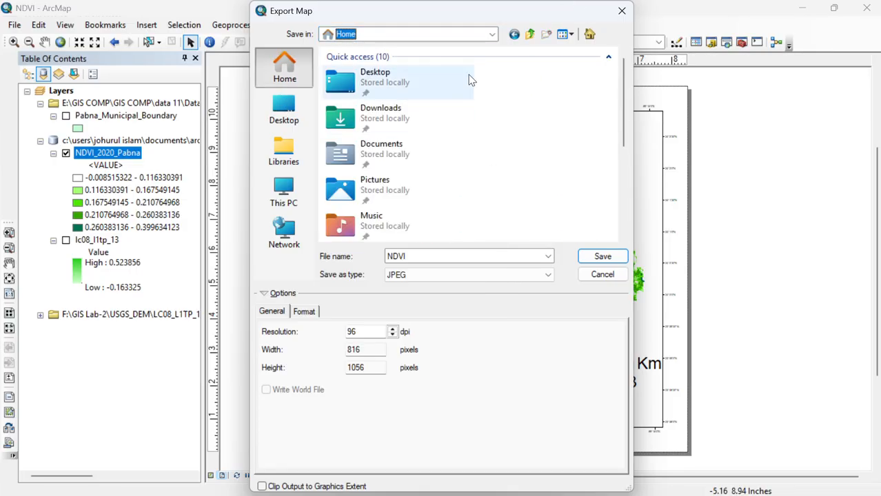